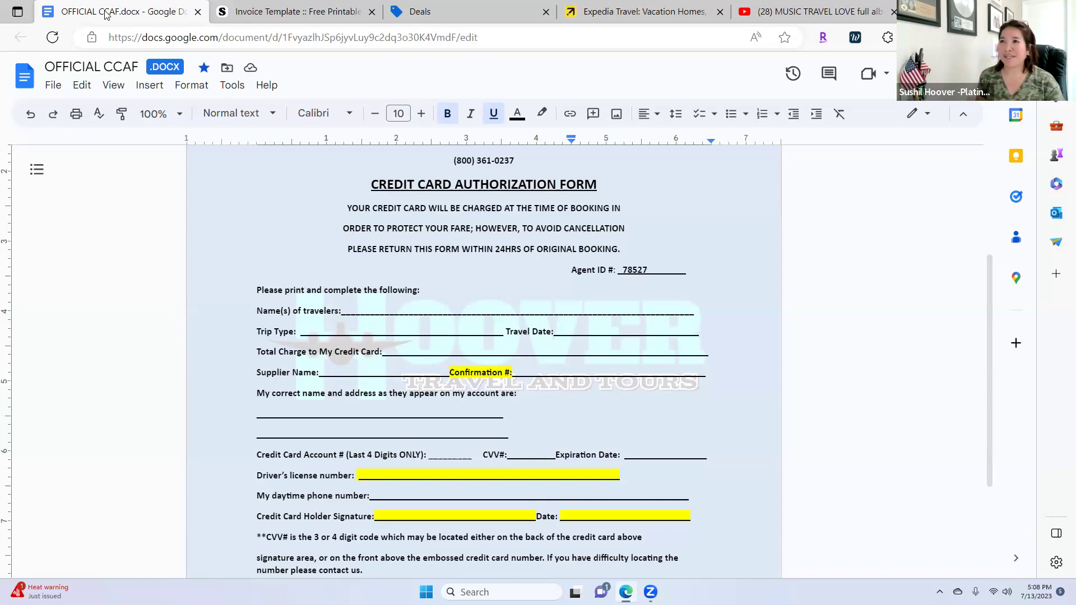
- Switch to the Skynova invoice template and review its sender, customer, date, line item, notes and balance sections
left_click(297, 11)
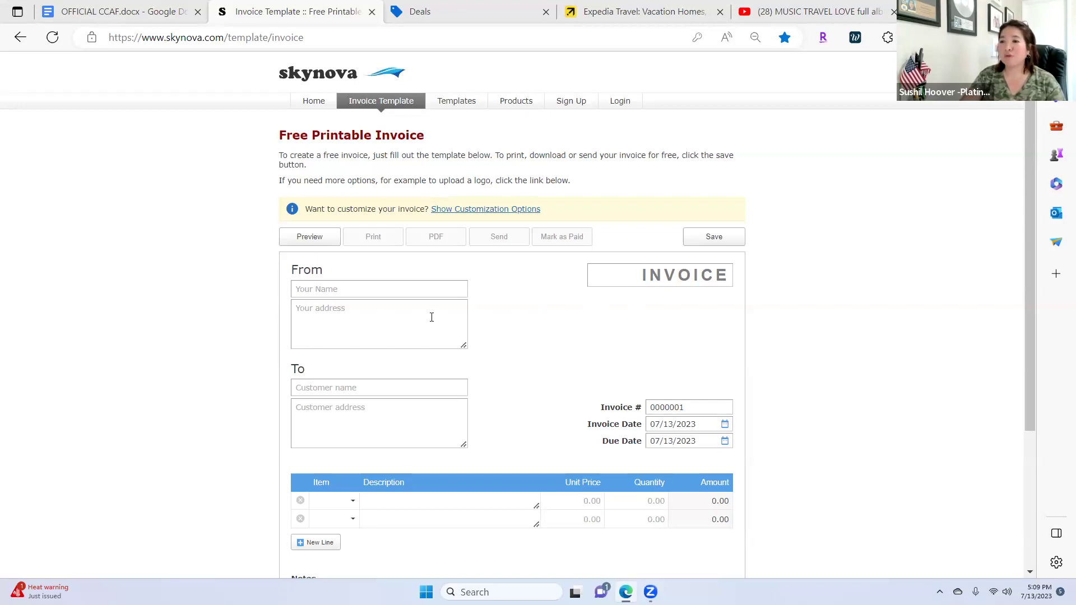
mouse_move(649, 592)
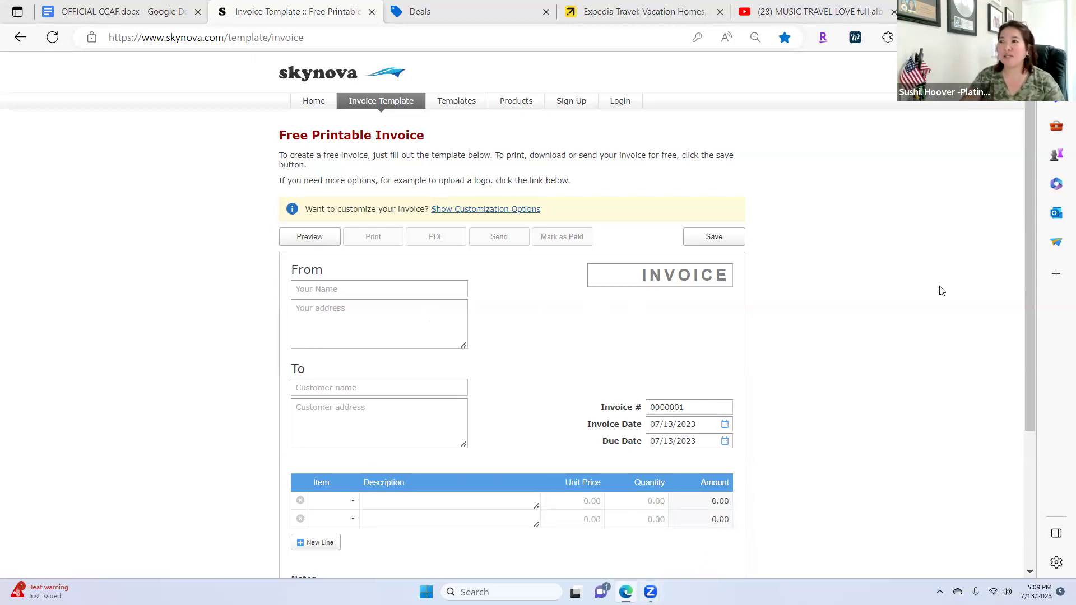
scroll(257, 140, "down", 2)
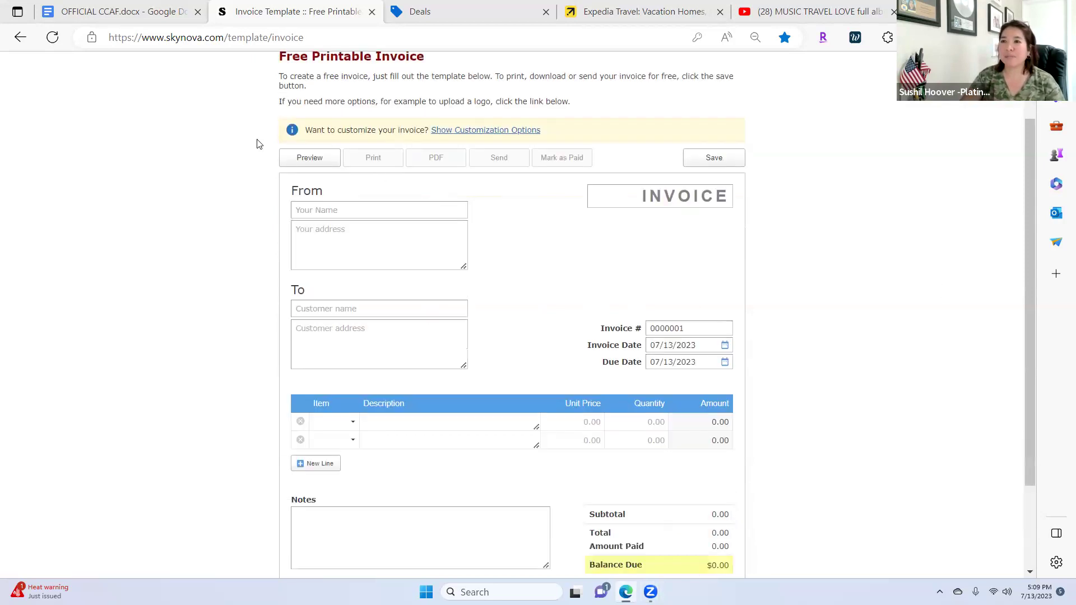
scroll(274, 185, "down", 1)
scroll(294, 144, "down", 1)
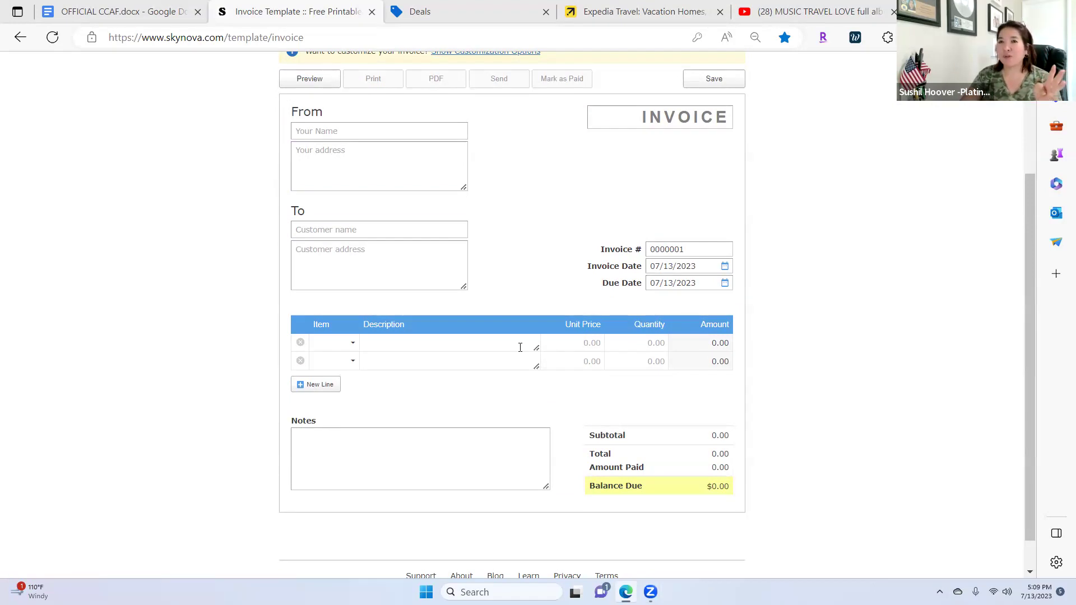
scroll(454, 351, "up", 3)
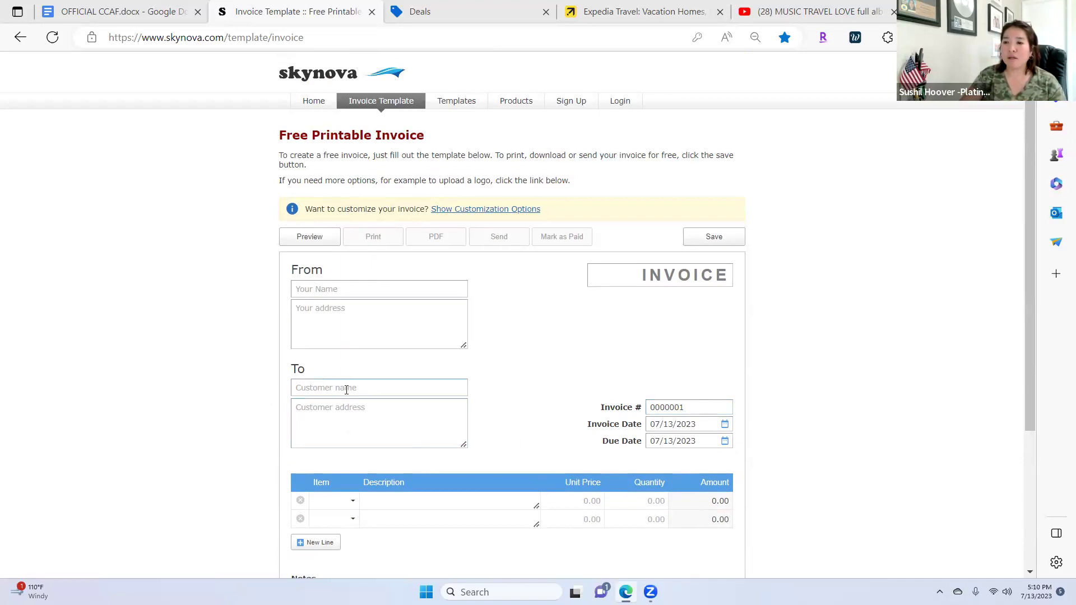
scroll(346, 389, "down", 3)
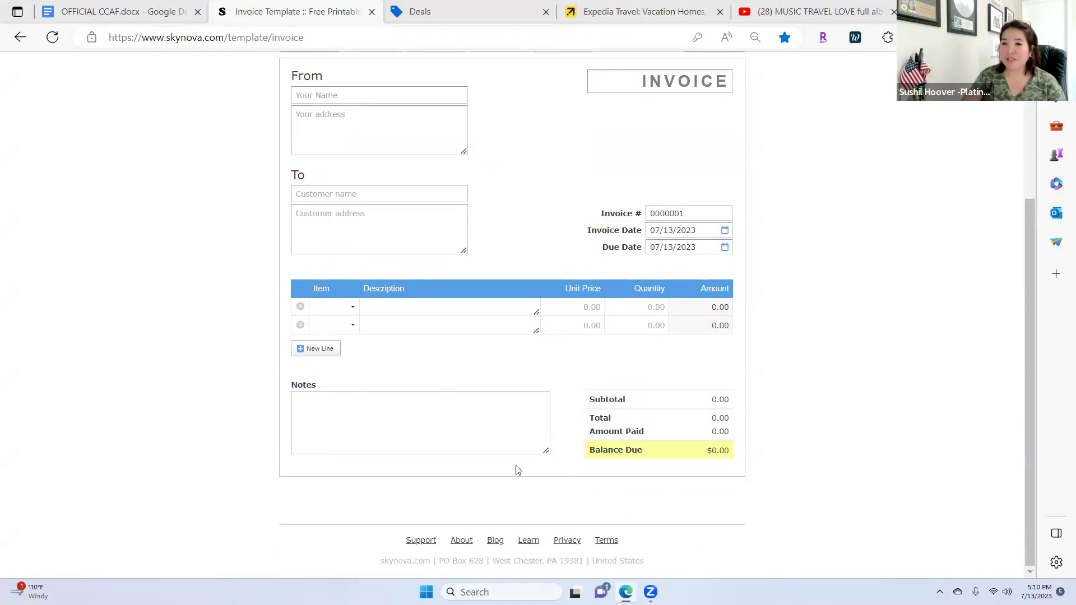
scroll(514, 470, "up", 5)
- Switch to the Evolution Travel deals site and open its travel page with the hotel destination ready for entry
left_click(431, 12)
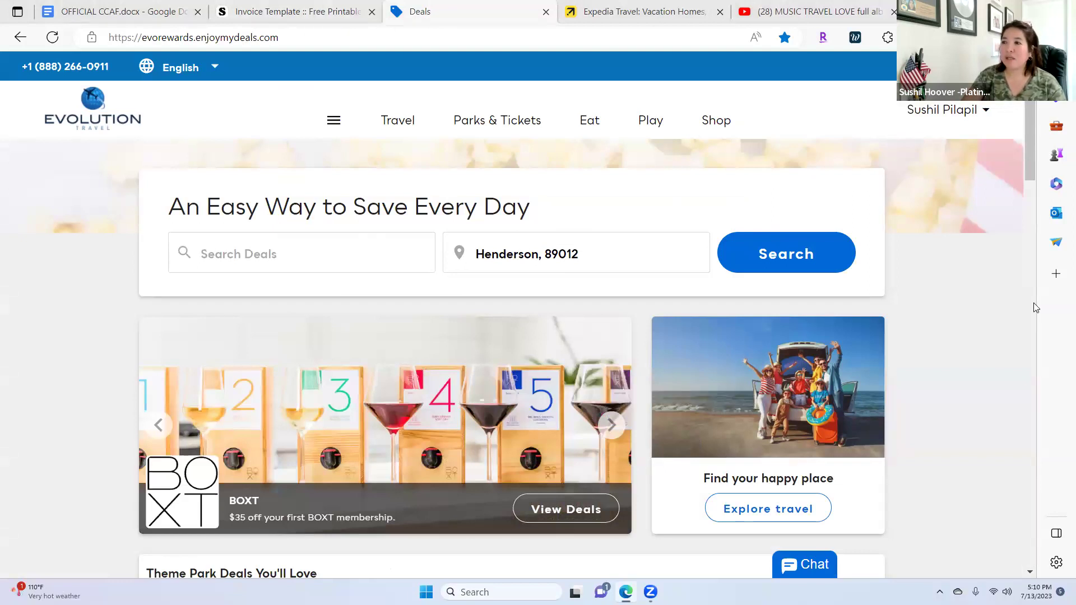
left_click(392, 126)
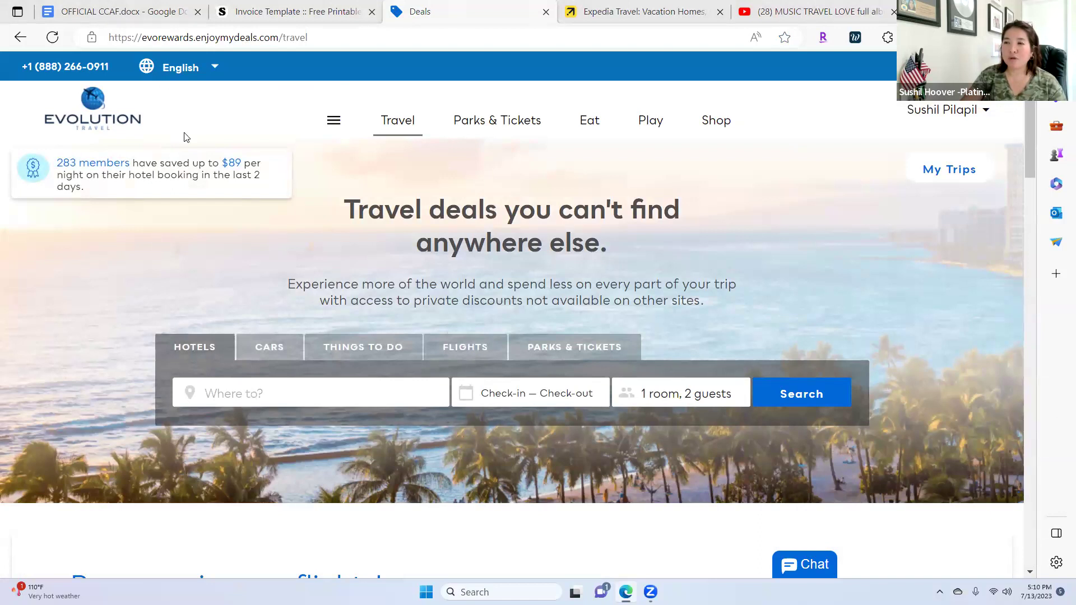
left_click(290, 396)
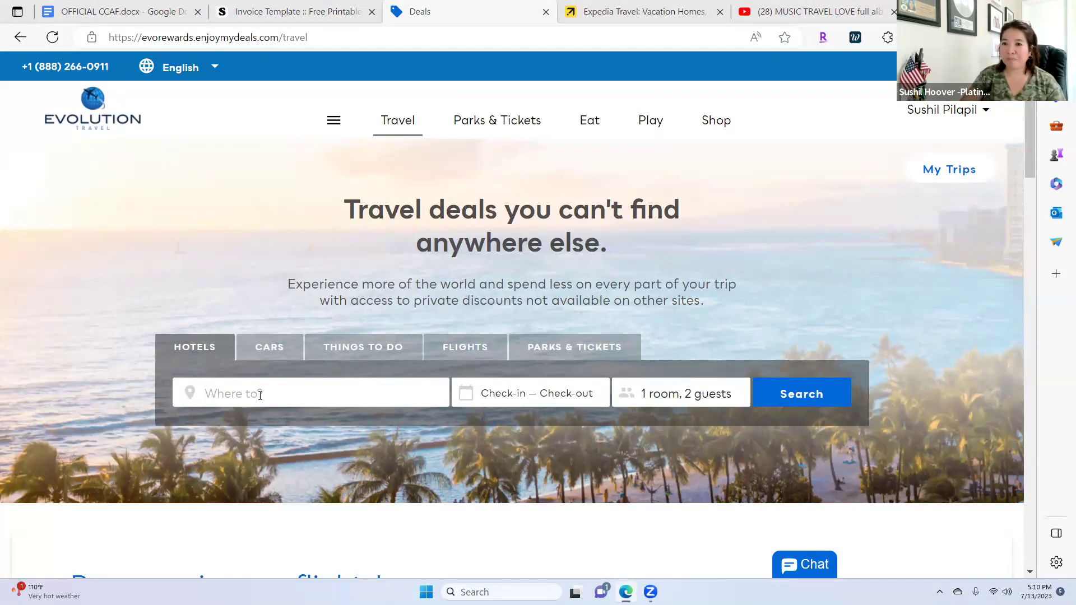
left_click(260, 394)
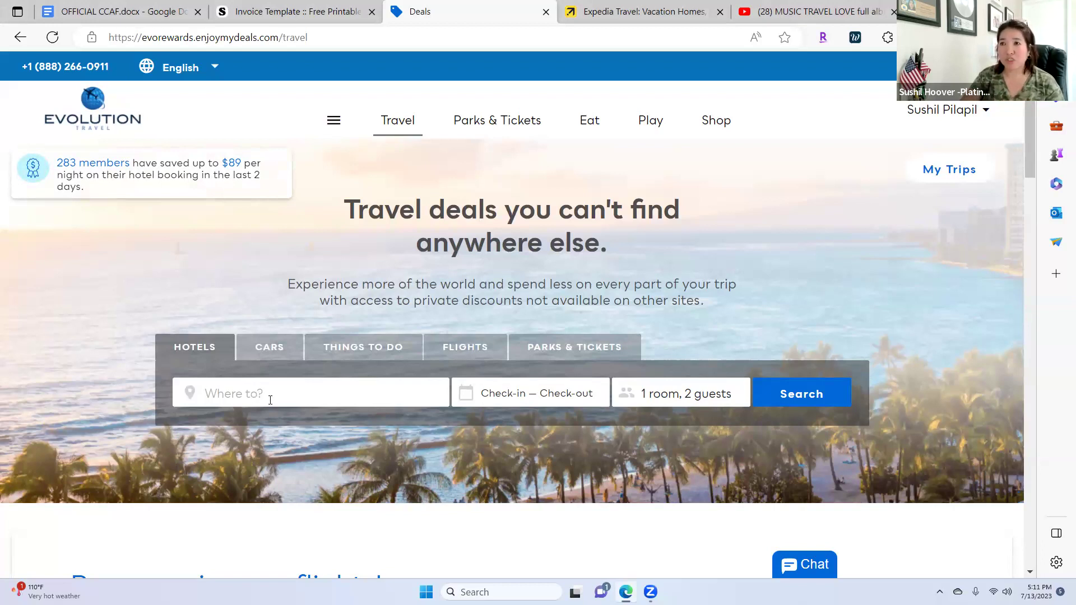
- Switch to Expedia and set the stay destination to Cancun, Quintana Roo, Mexico
left_click(650, 18)
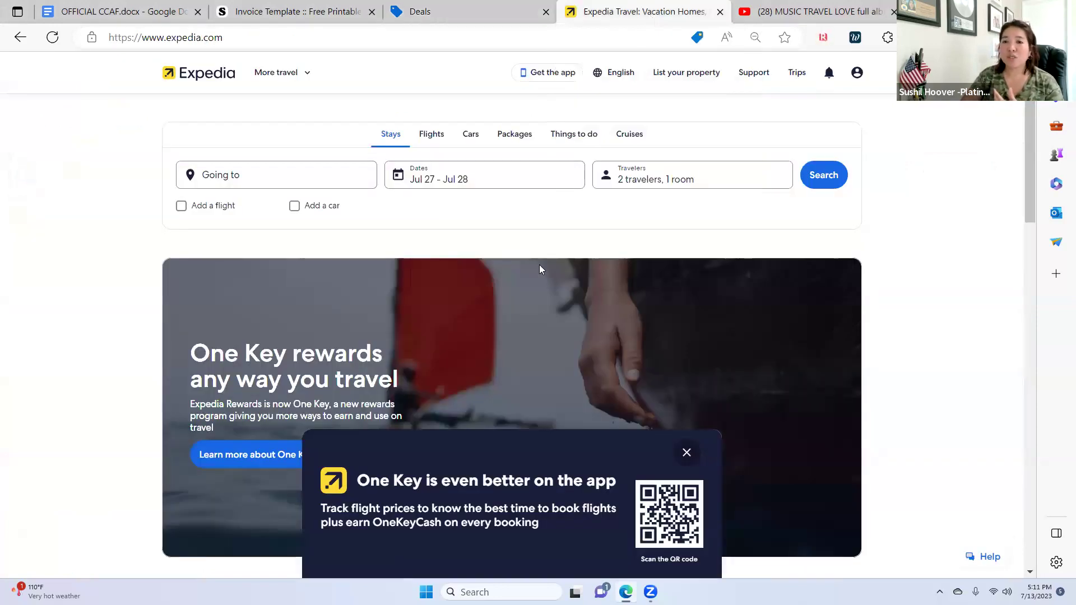
left_click(686, 453)
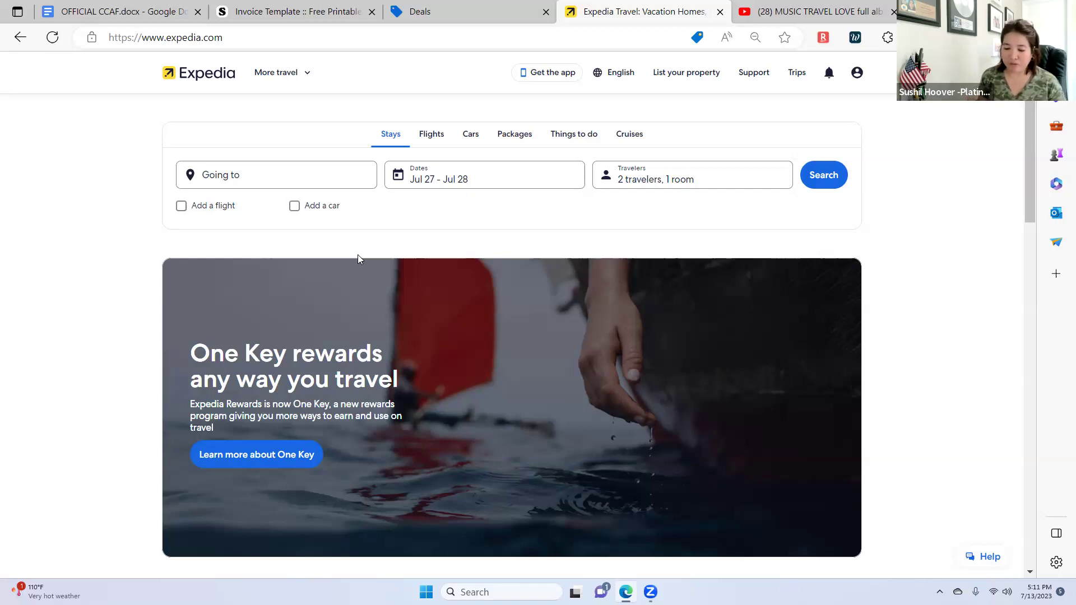
left_click(272, 176)
type("cancun")
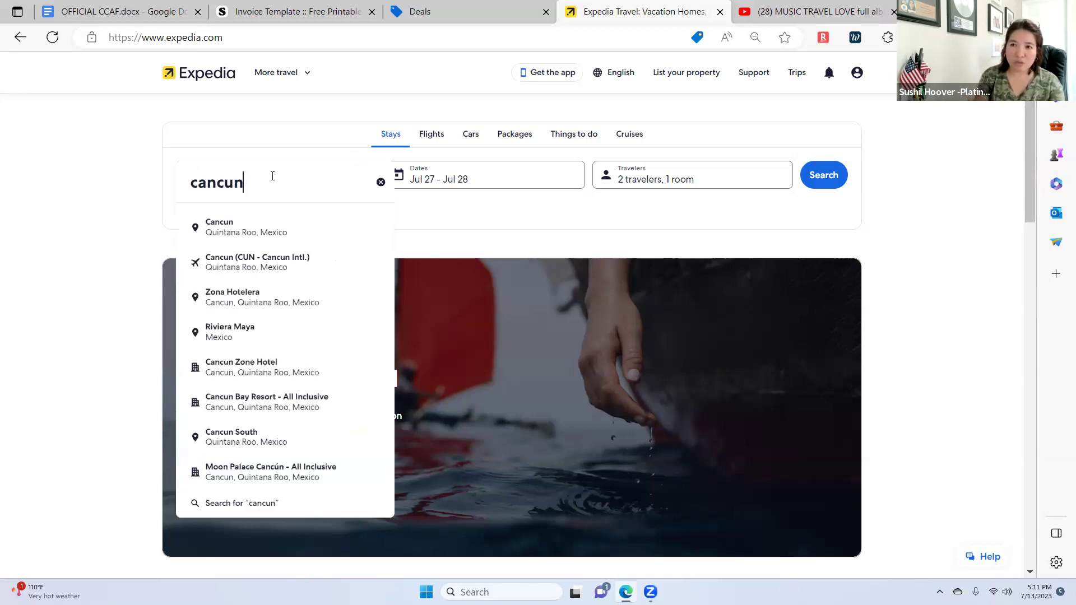
left_click(268, 229)
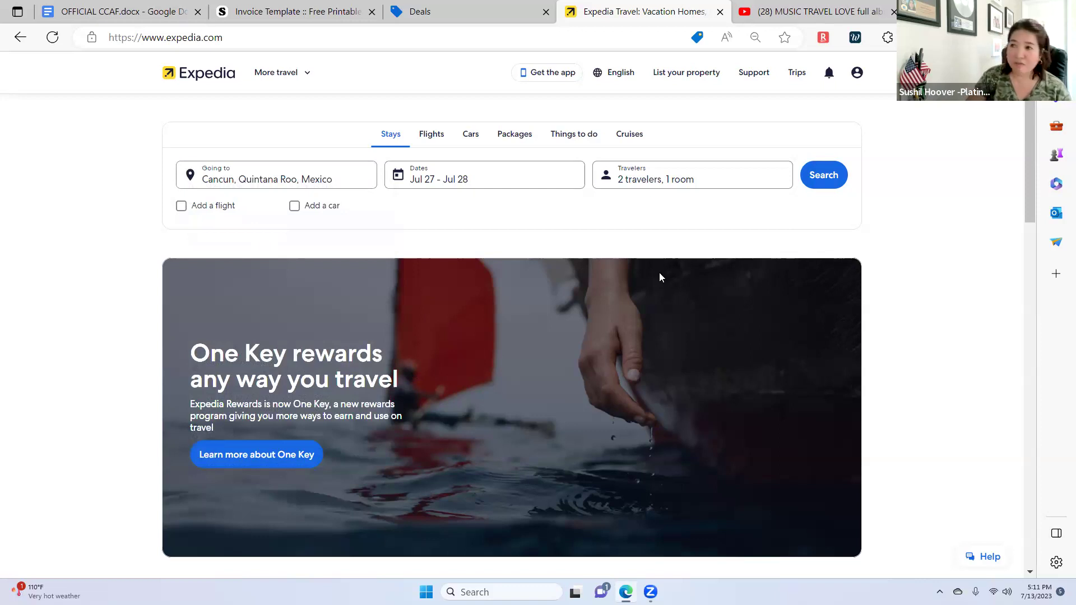
- Set the stay dates to February 13–18, 2024 and search Expedia for Cancun properties
left_click(476, 173)
left_click(819, 215)
left_click(819, 215)
left_click(819, 215)
left_click(819, 216)
left_click(819, 215)
left_click(819, 215)
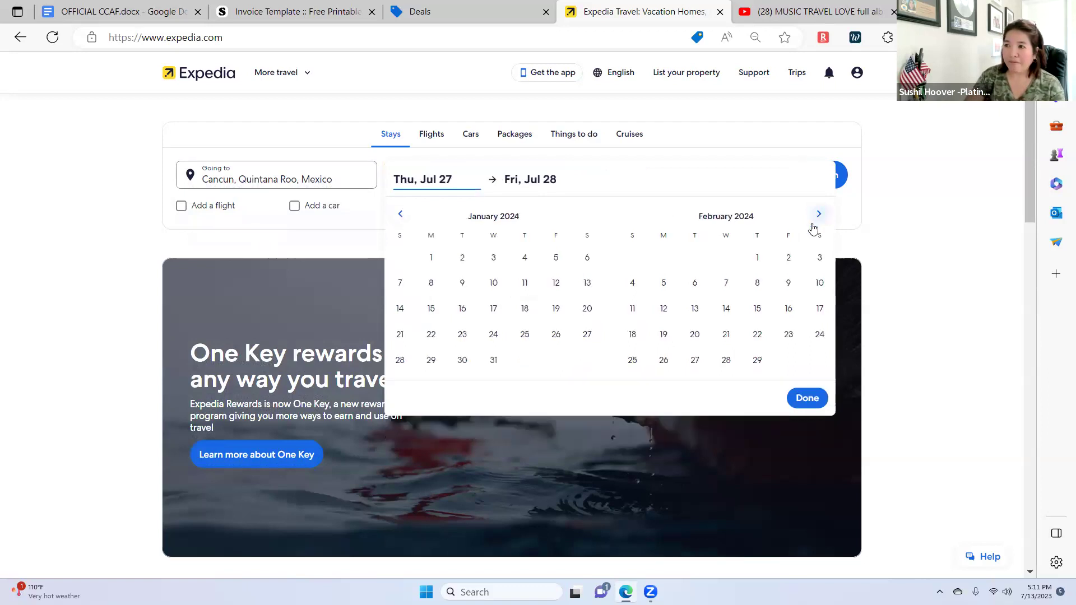
left_click(694, 309)
left_click(632, 336)
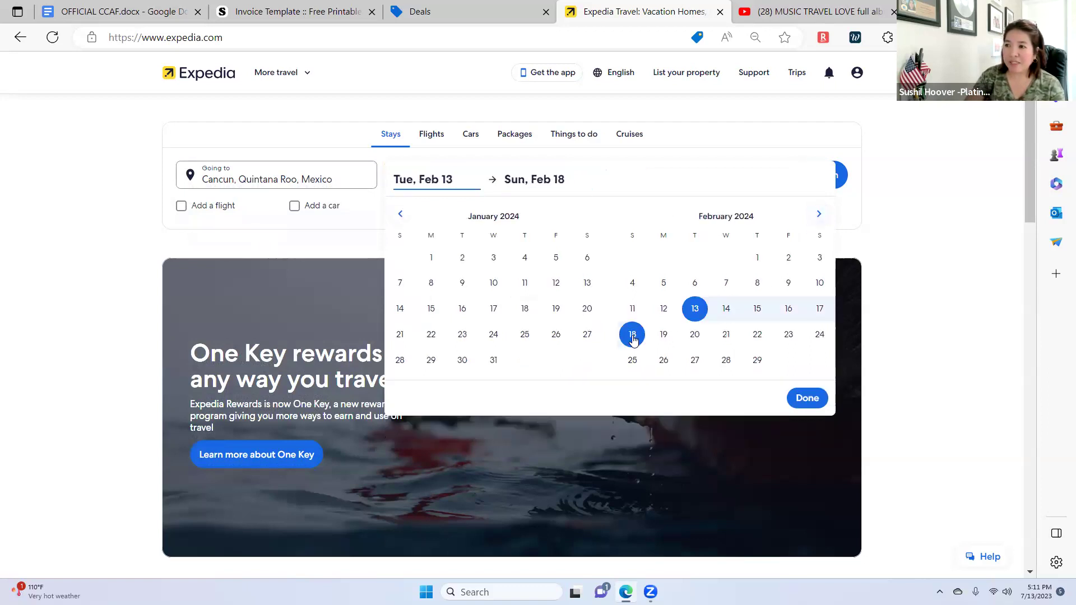
left_click(806, 398)
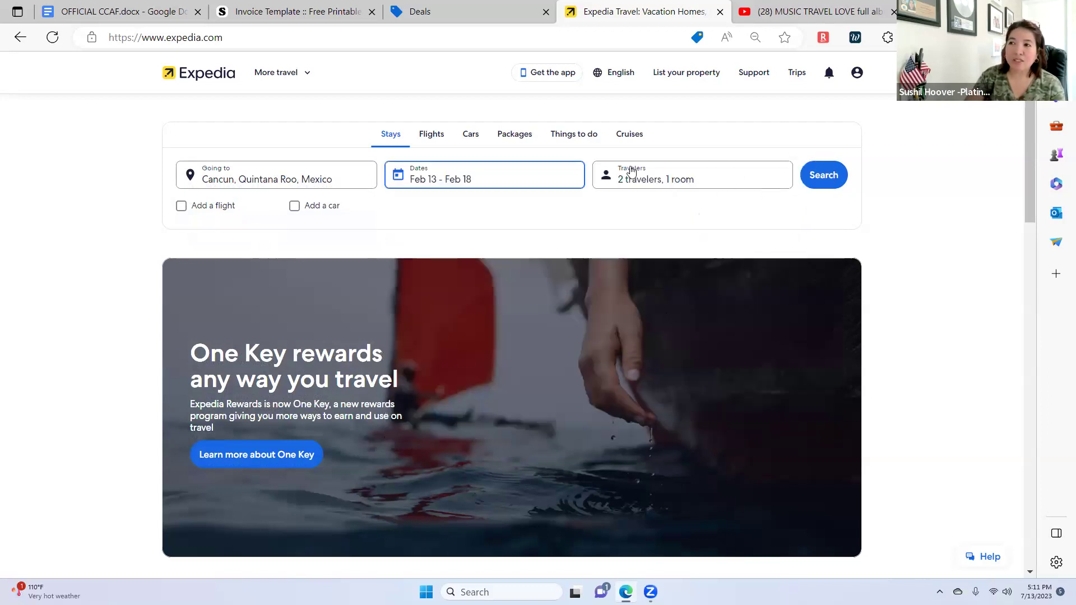
left_click(824, 176)
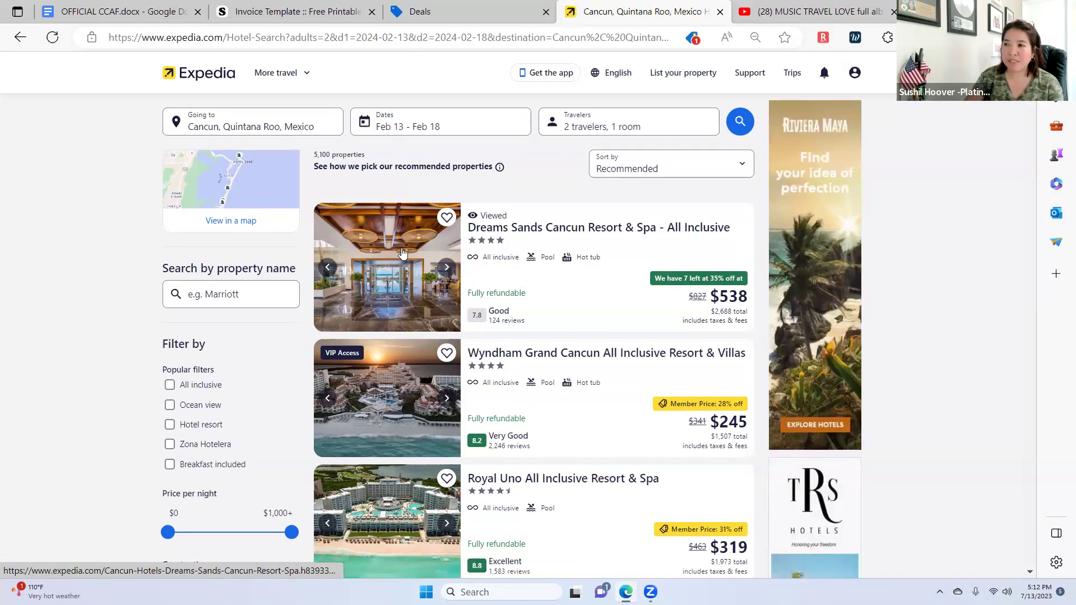
left_click(235, 303)
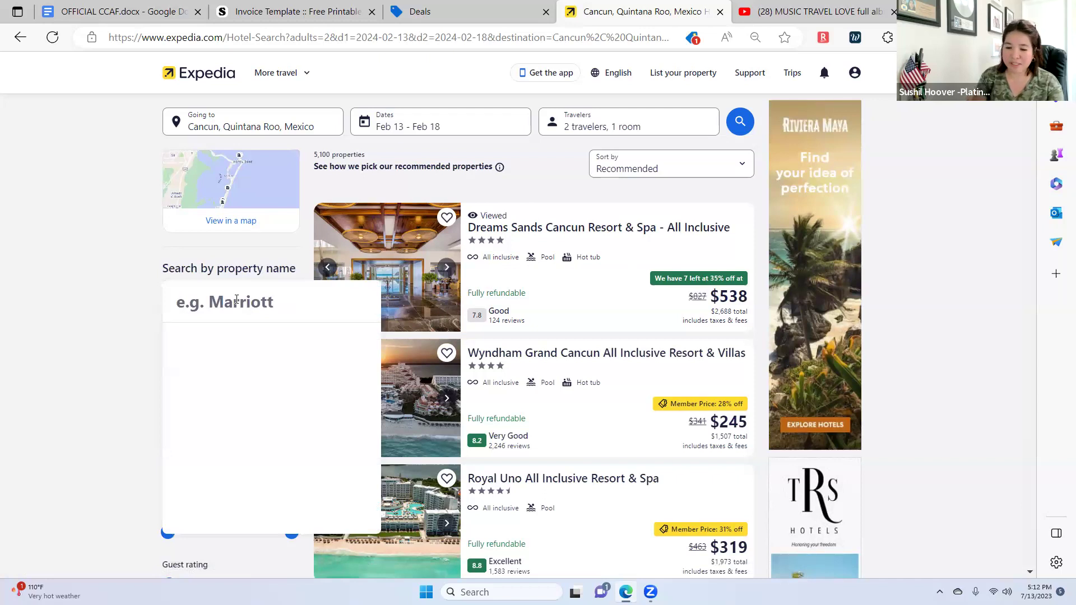
type("dream")
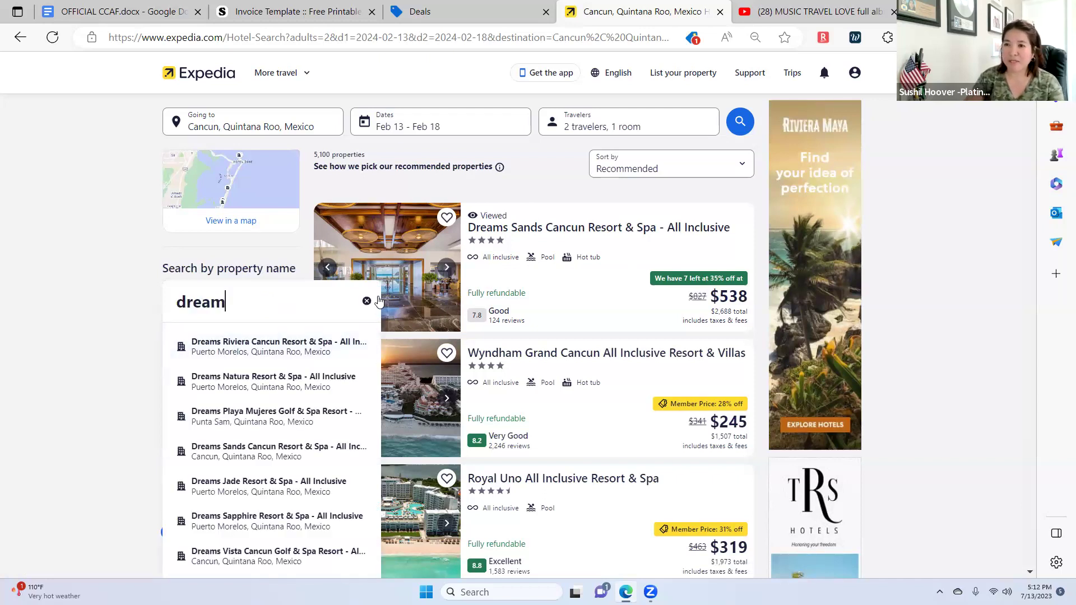
key("BackSpace")
key("BackSpace")
key("BackSpace")
key("BackSpace")
key("BackSpace")
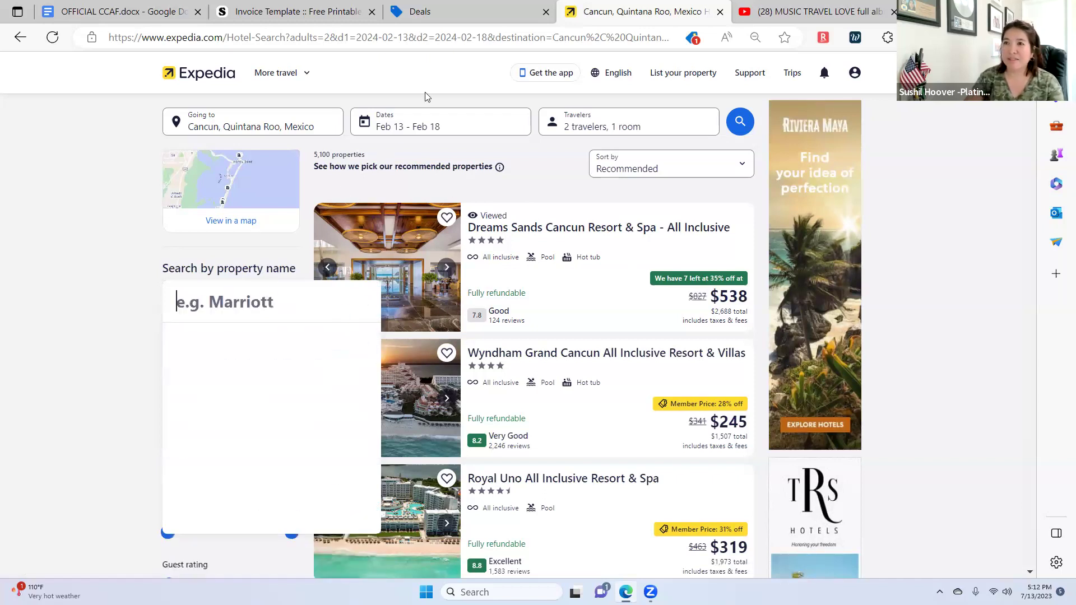
- Switch to the Evolution Travel deals site and set the hotel destination to Cancun, QRO, MX
left_click(435, 15)
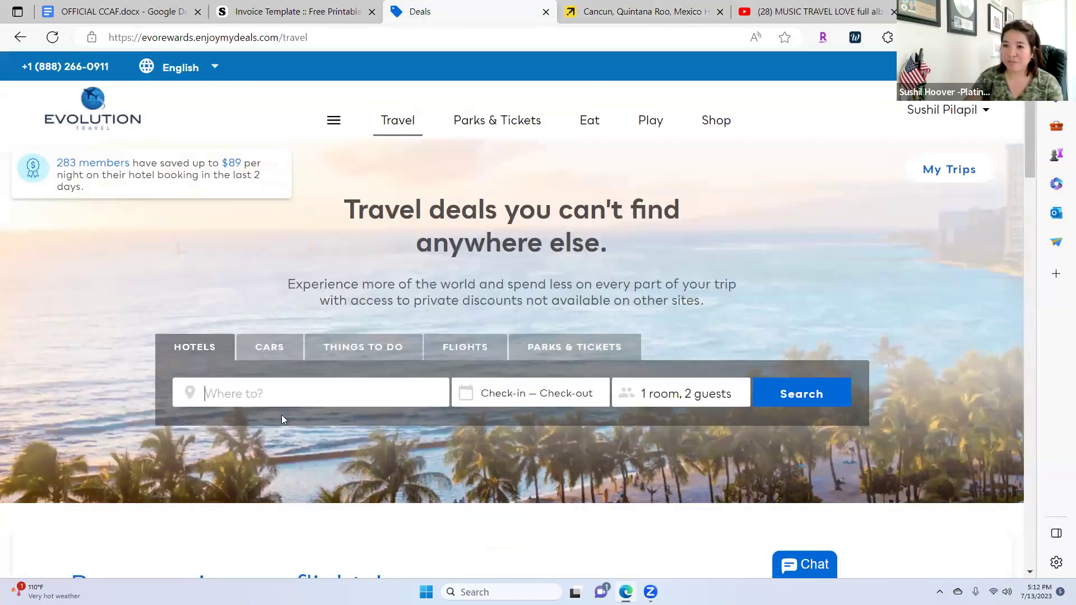
left_click(273, 393)
type("canu")
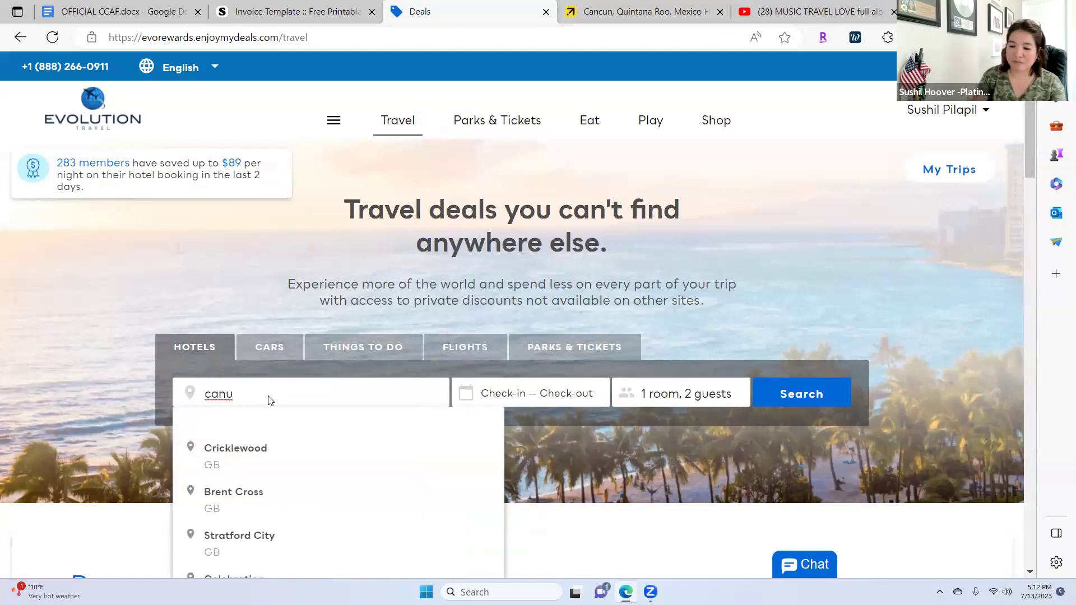
key("BackSpace")
type("cun")
left_click(277, 450)
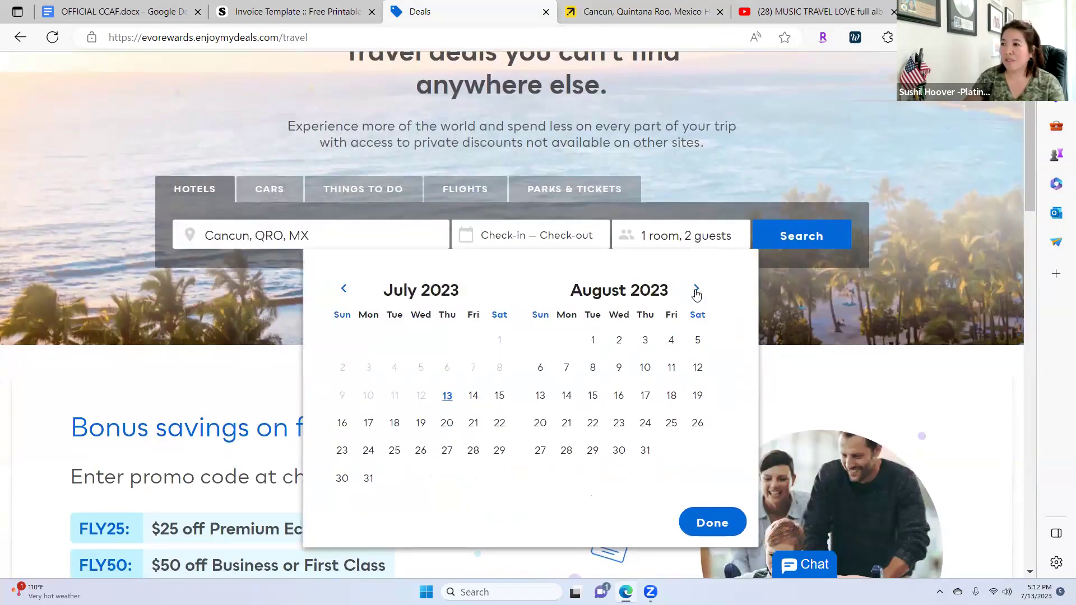
- Set the hotel check-in to February 13, 2024 and check-out to February 18, 2024, and run the search
left_click(695, 289)
left_click(695, 289)
left_click(696, 289)
left_click(695, 289)
left_click(696, 289)
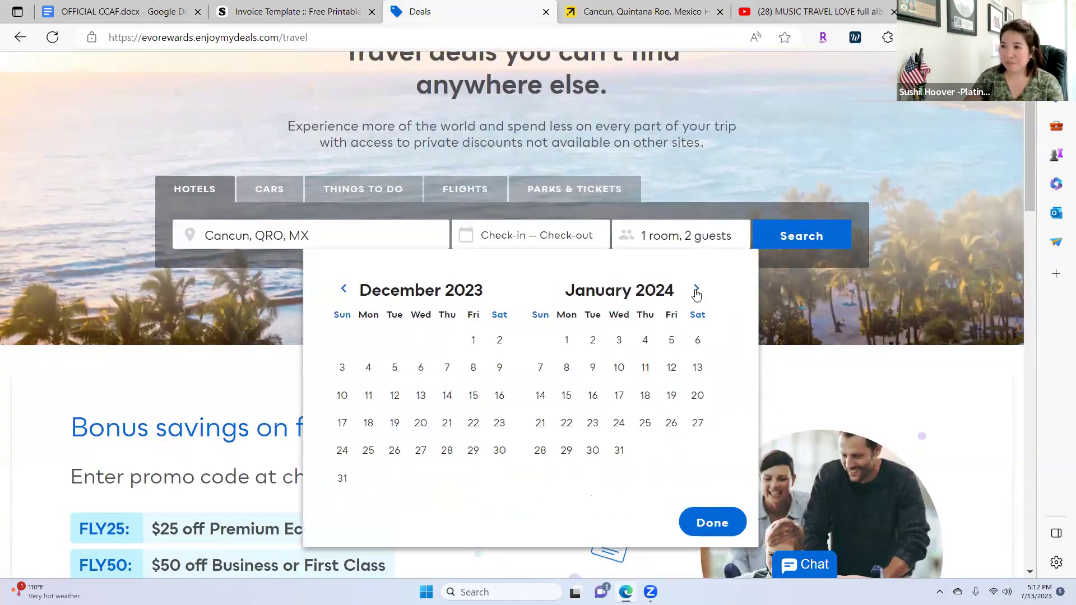
left_click(696, 289)
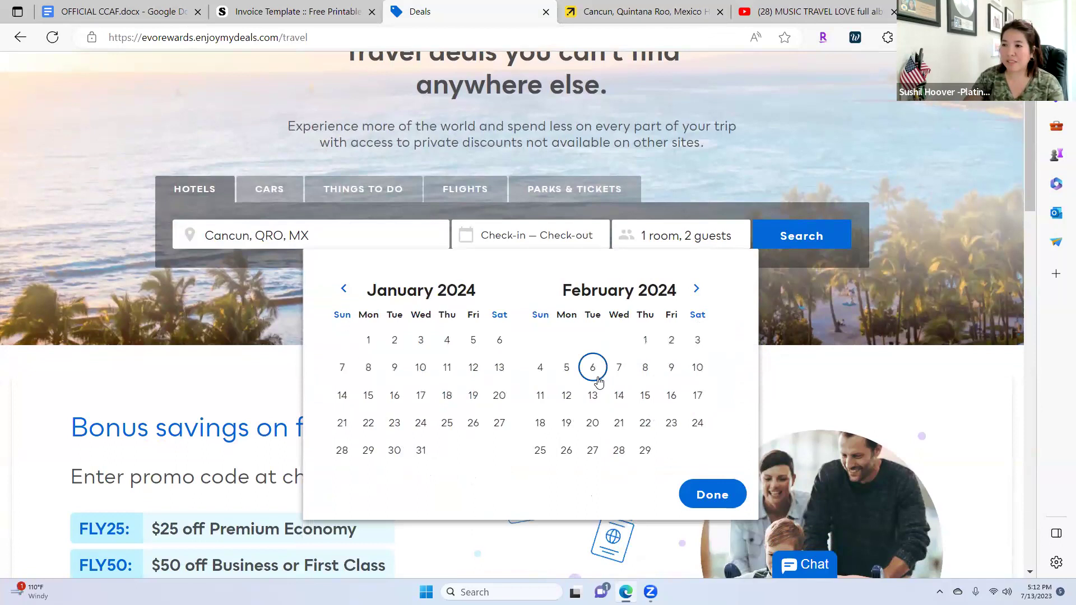
left_click(592, 395)
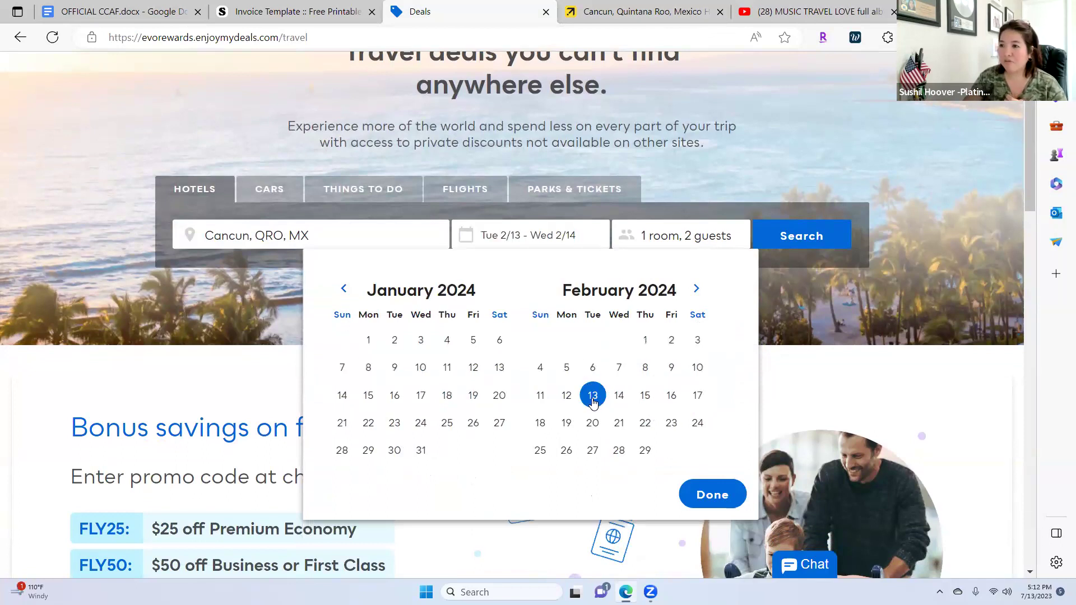
left_click(540, 423)
left_click(712, 494)
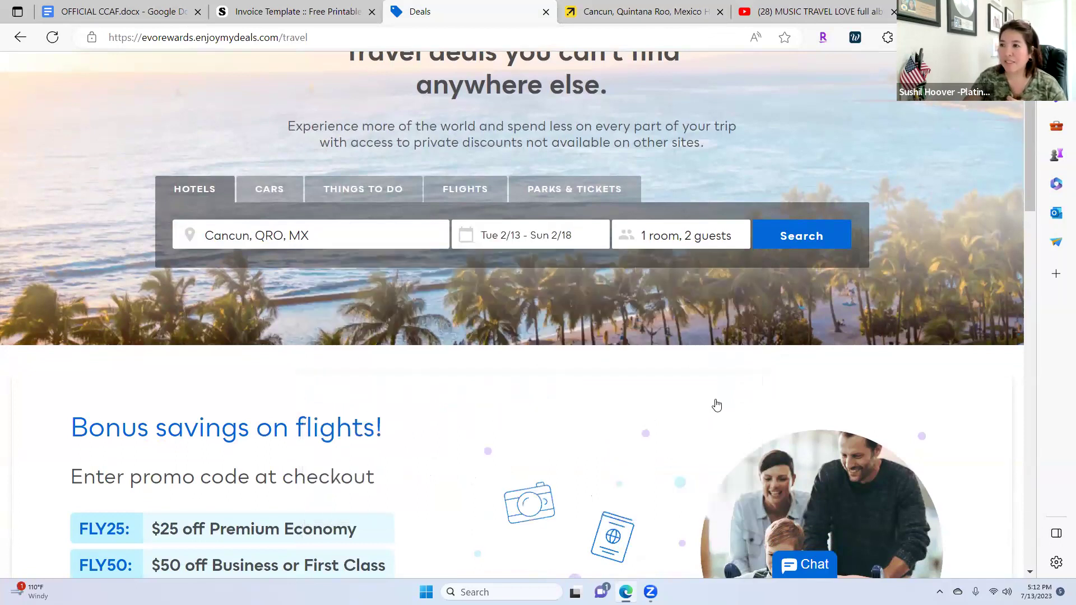
left_click(810, 245)
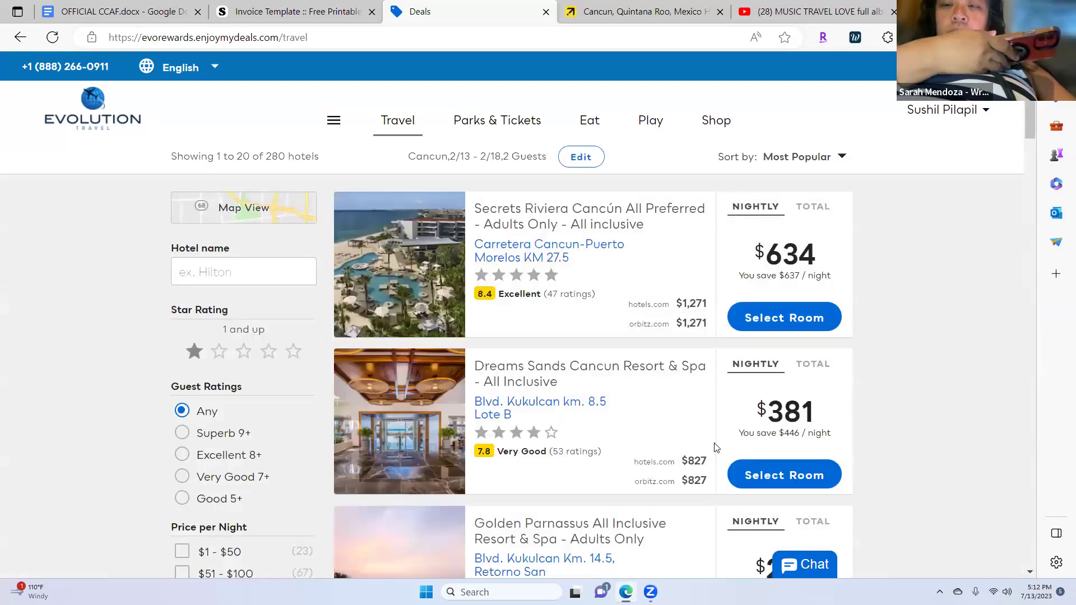
- Open Dreams Sands Cancun Resort & Spa - All Inclusive from the results and review its room types and nightly rates
scroll(745, 391, "down", 1)
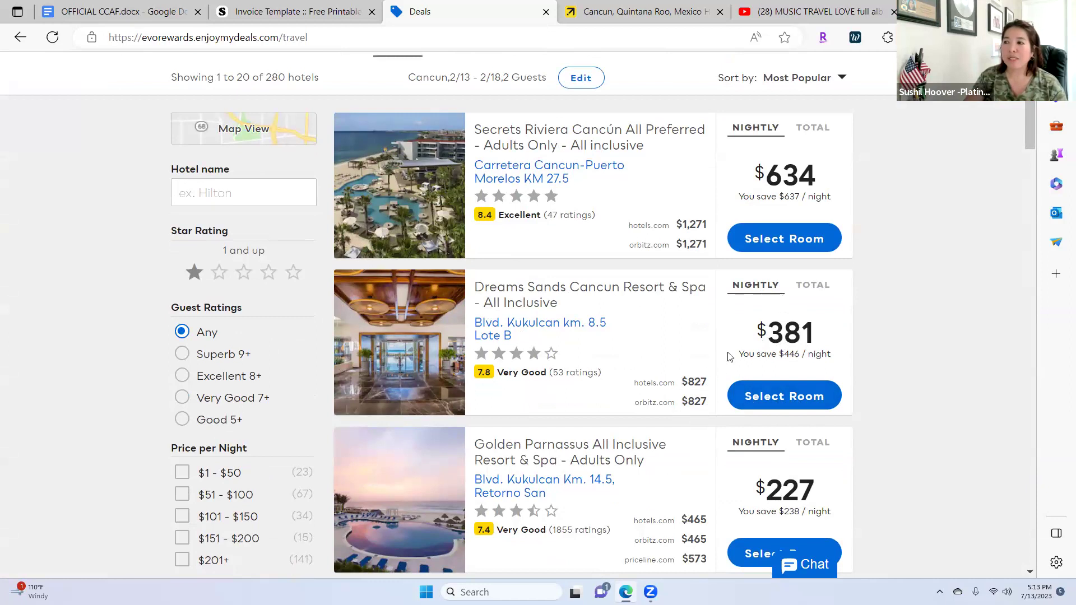
left_click(777, 397)
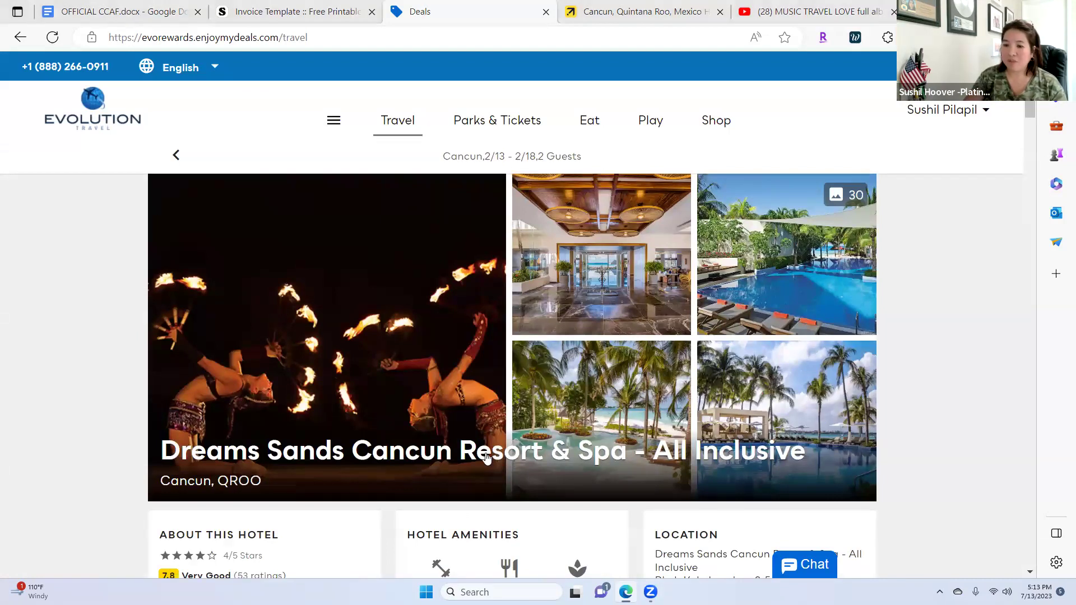
scroll(437, 448, "down", 4)
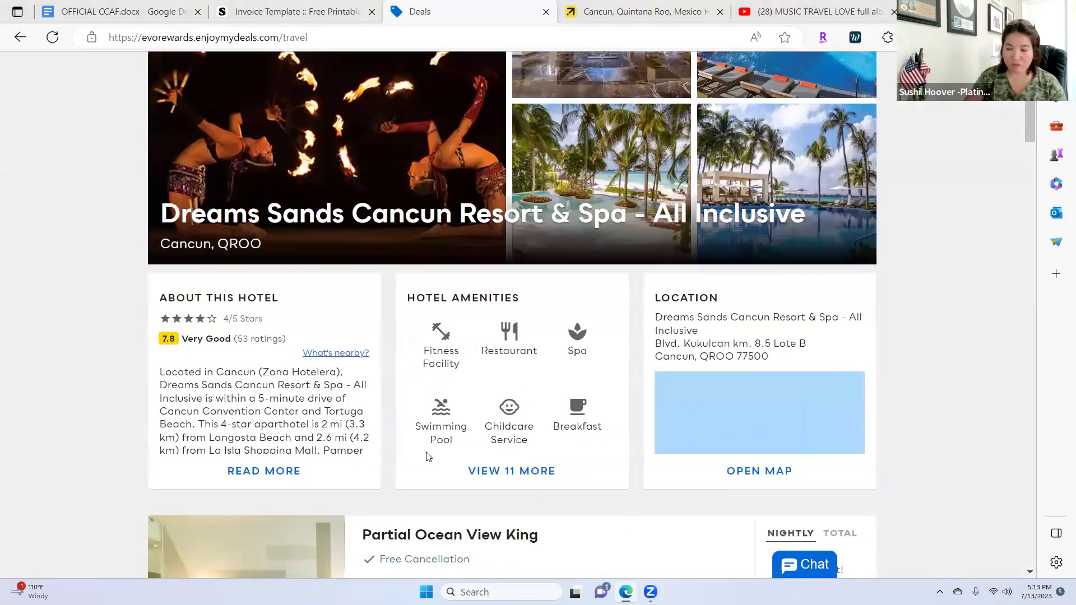
scroll(427, 456, "down", 7)
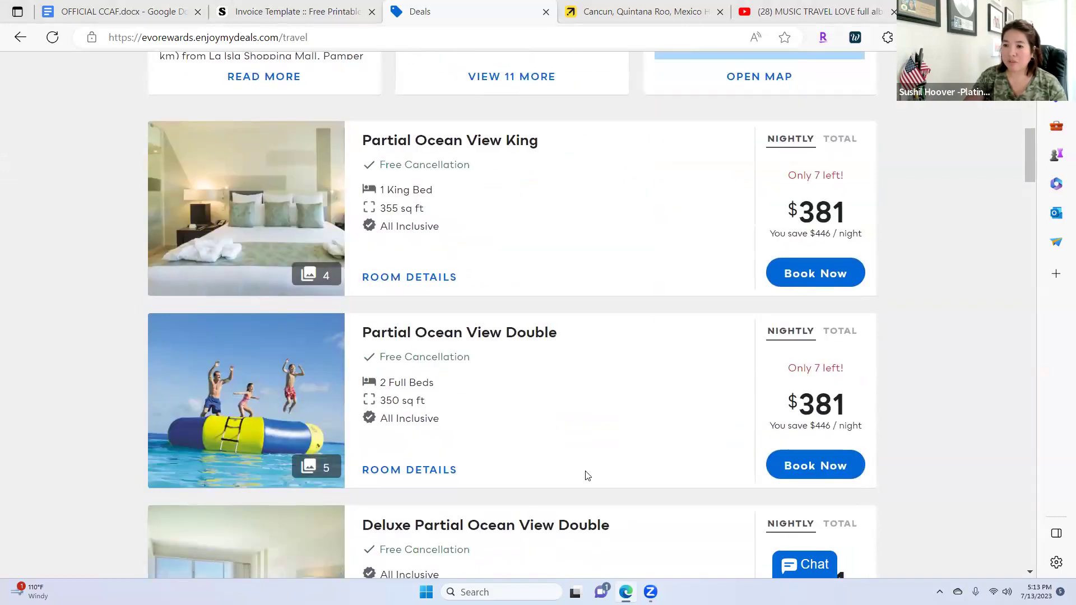
scroll(586, 476, "down", 6)
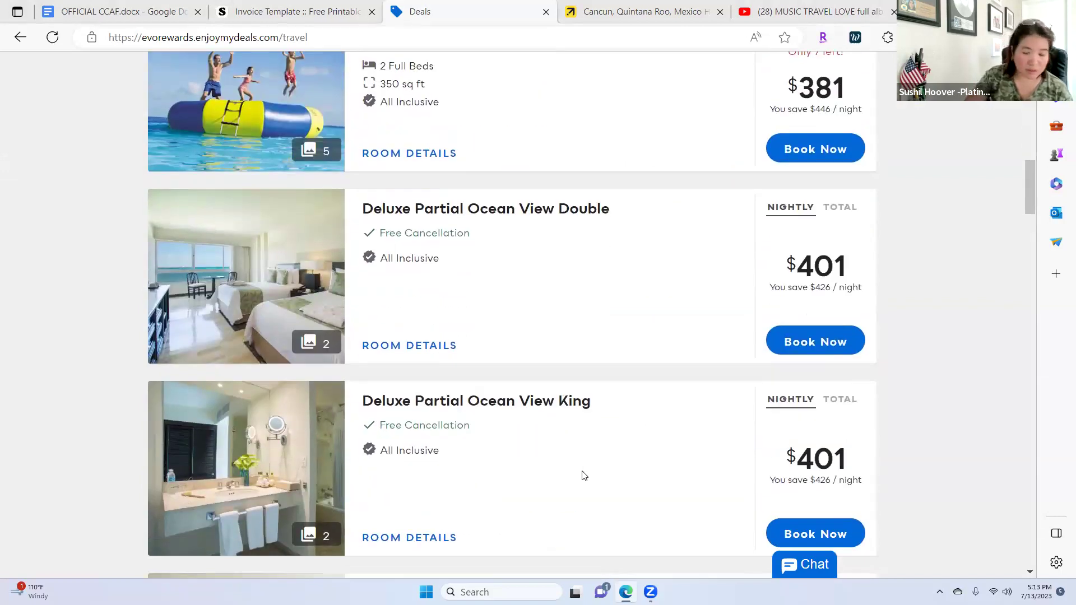
scroll(584, 476, "down", 6)
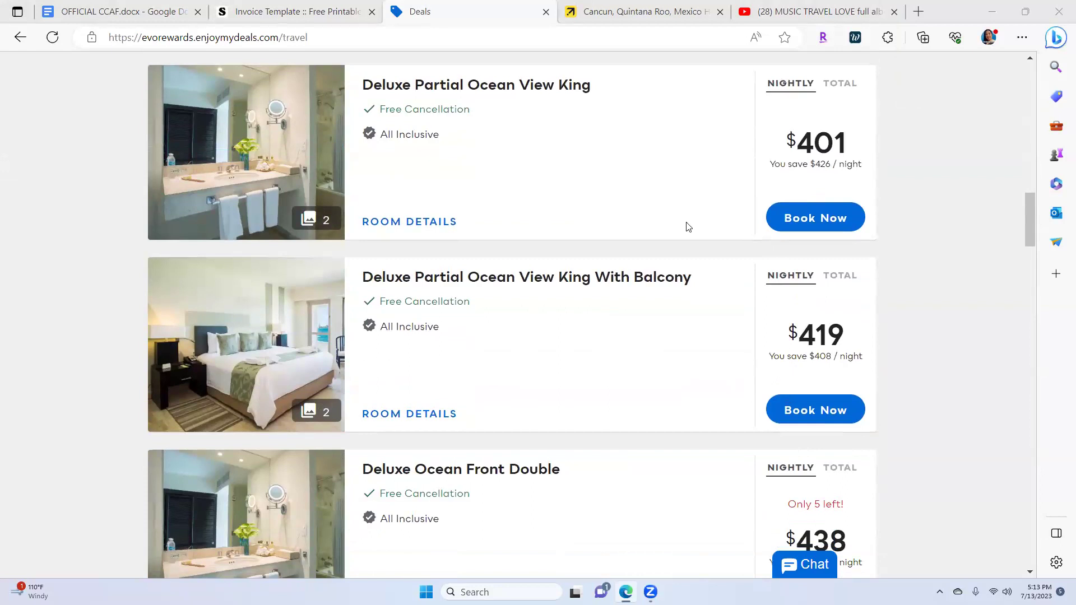
- Open the booking summary for the Deluxe Partial Ocean View King room and review its price breakdown
scroll(650, 413, "up", 5)
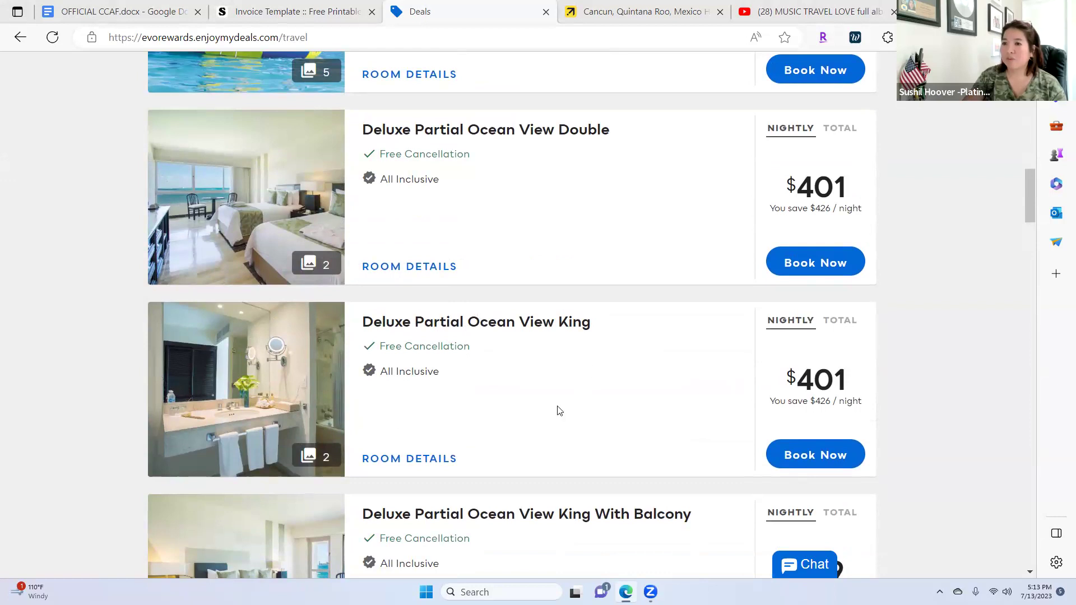
left_click(820, 454)
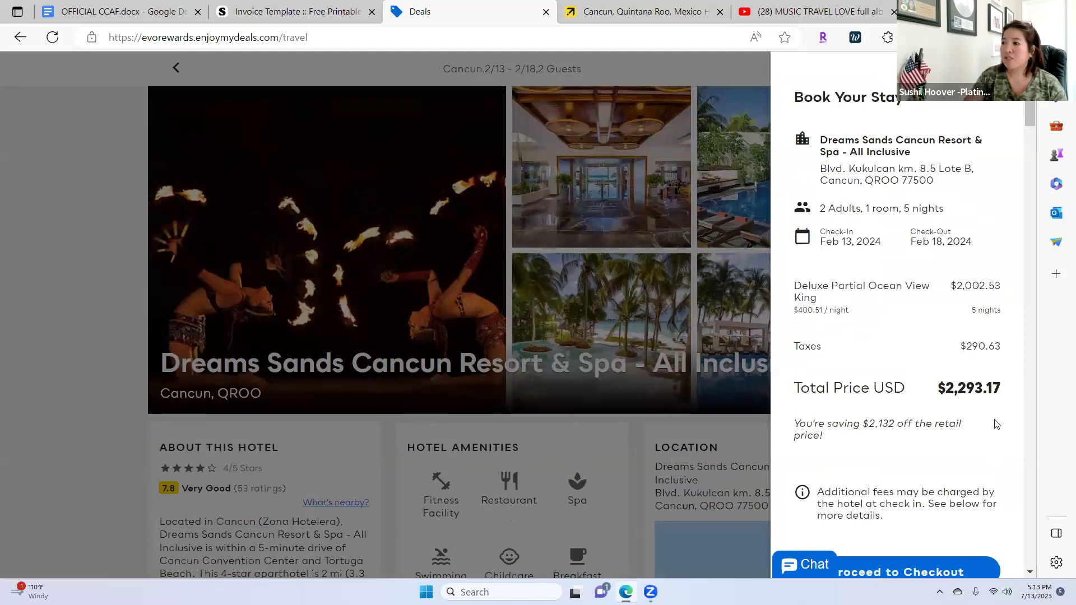
scroll(1032, 473, "down", 5)
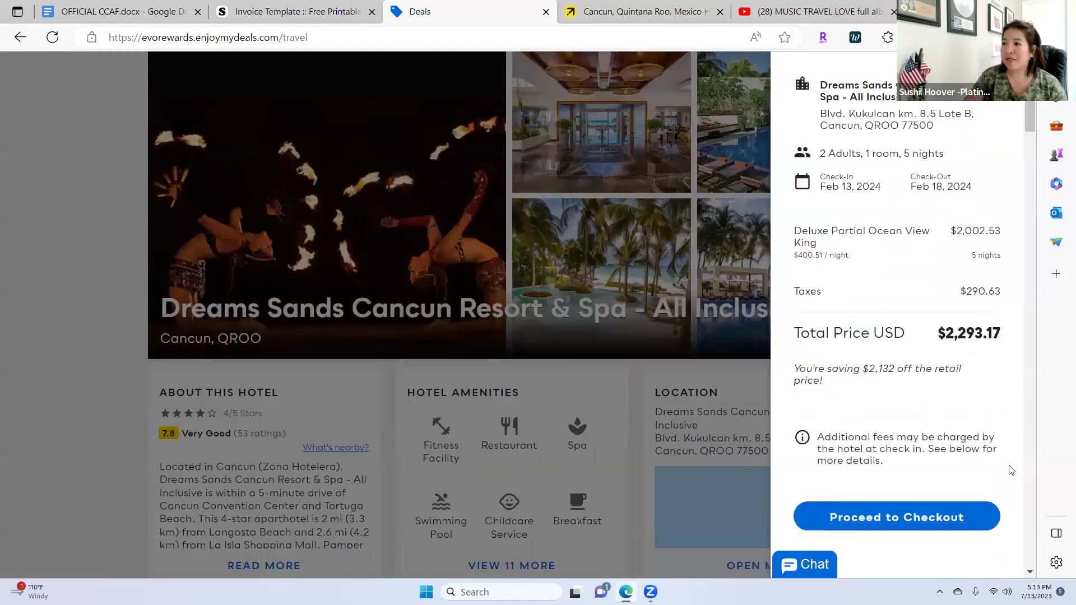
scroll(1014, 459, "down", 1)
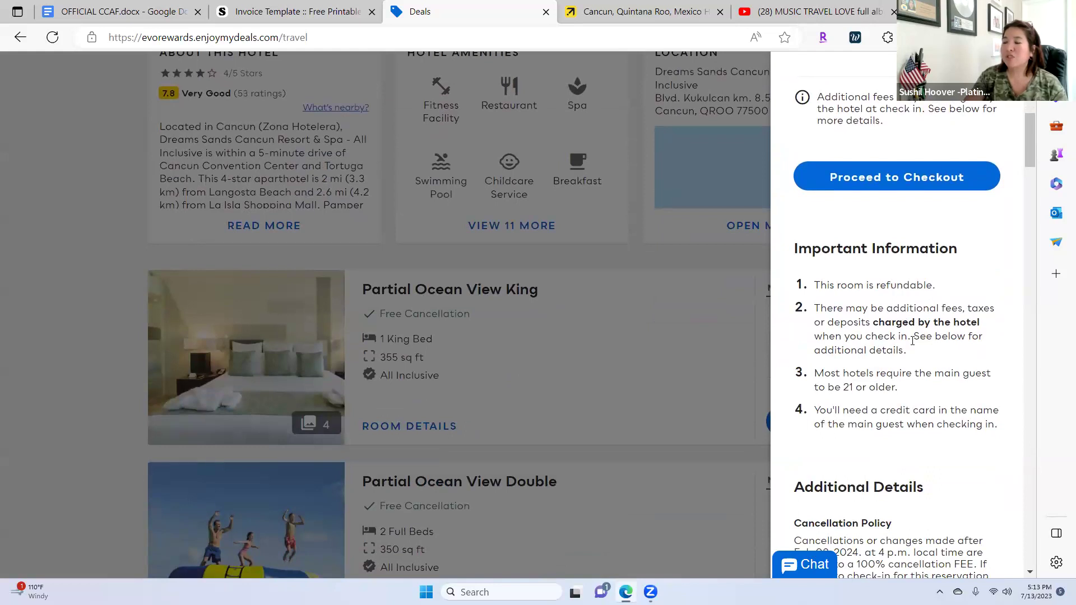
- Read the booking's important information, cancellation policy and hotel policies
scroll(966, 461, "down", 1)
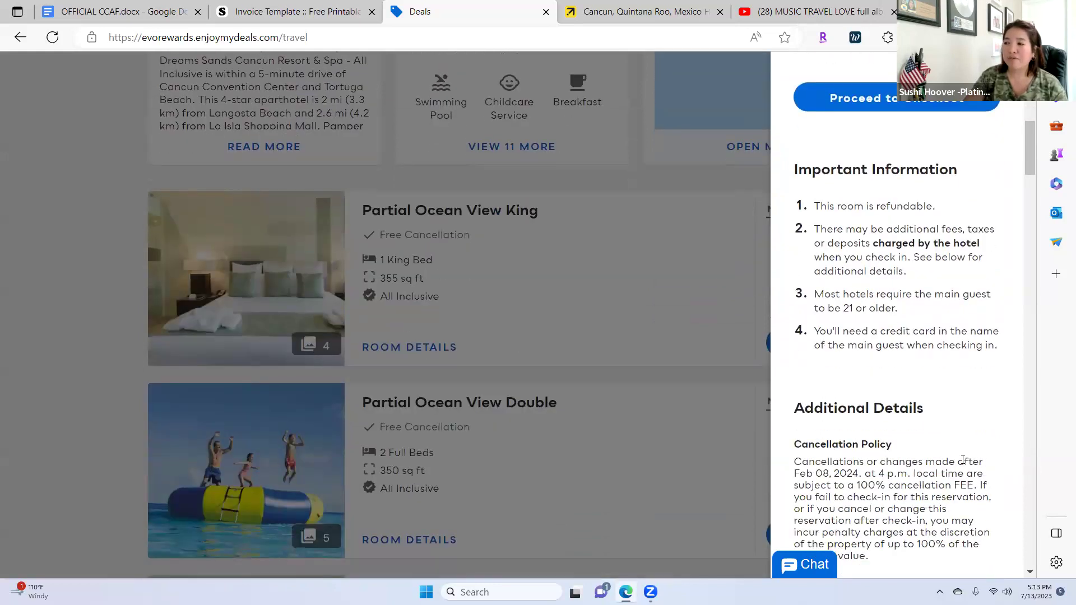
scroll(962, 459, "down", 2)
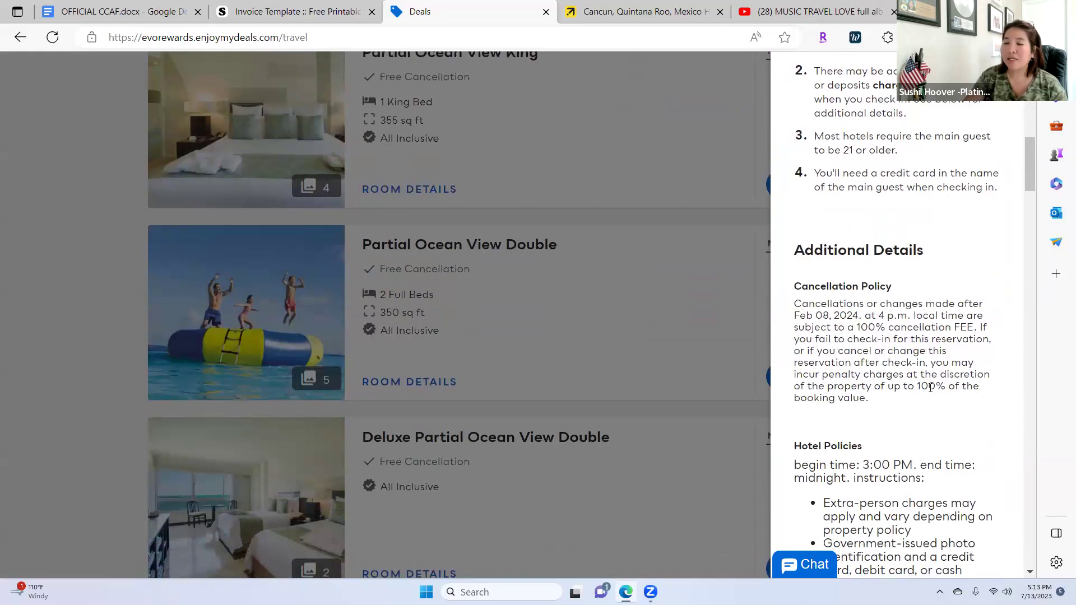
scroll(977, 407, "down", 4)
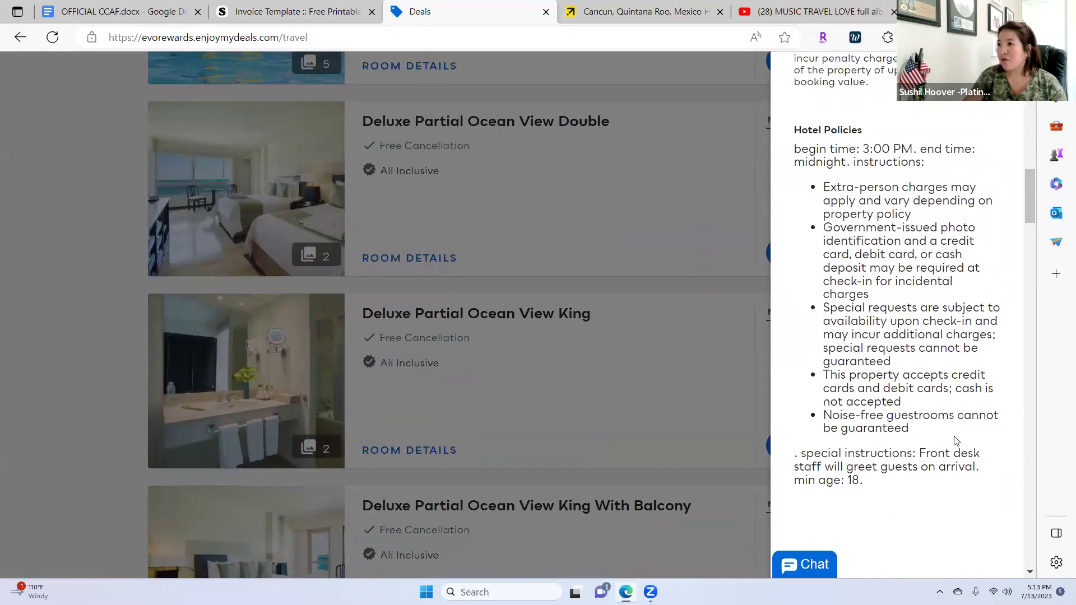
scroll(957, 441, "up", 1)
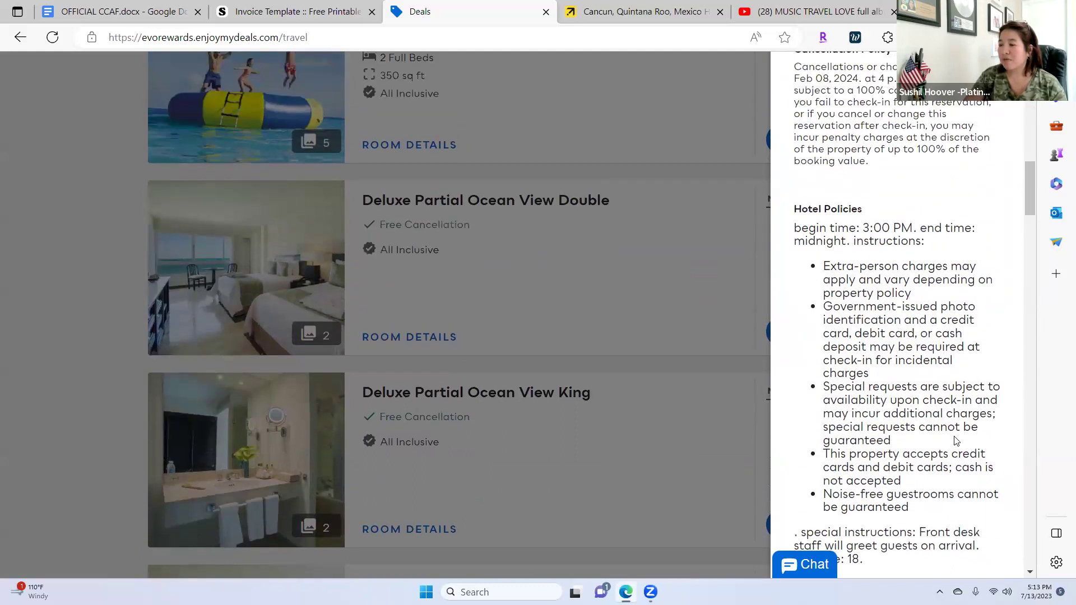
scroll(955, 441, "up", 1)
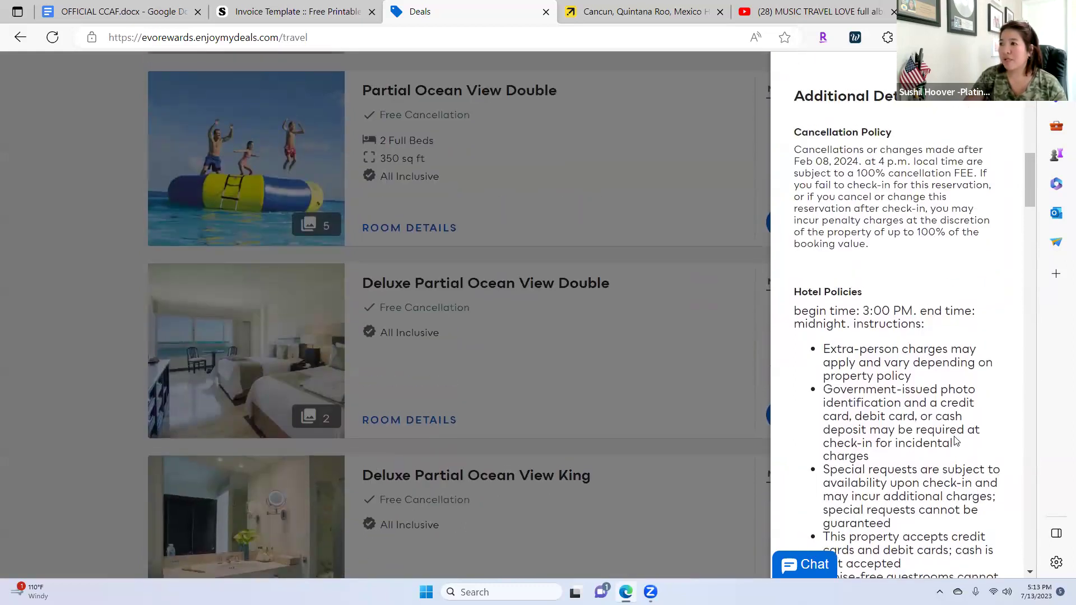
scroll(955, 440, "up", 3)
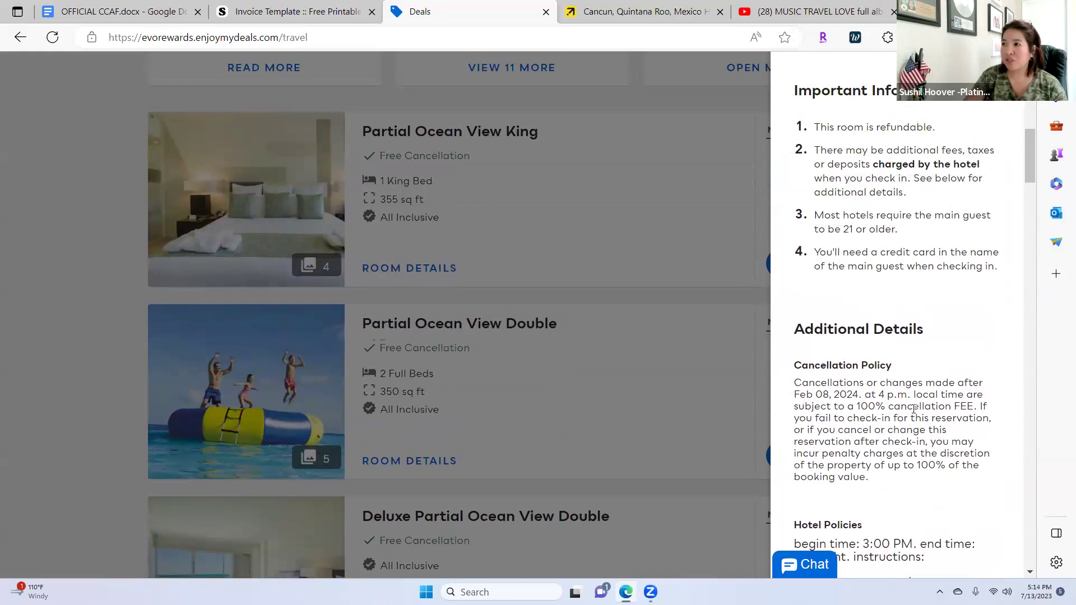
scroll(913, 408, "up", 1)
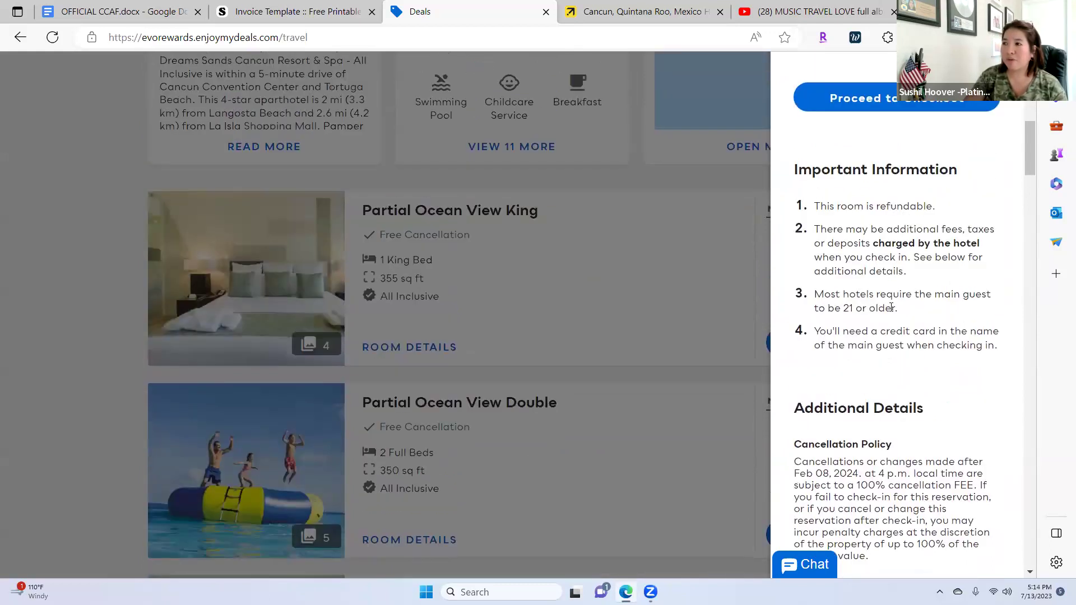
scroll(890, 307, "up", 2)
- Switch to the Expedia results, open Dreams Sands Cancun Resort & Spa - All Inclusive and find the Deluxe Partial Ocean View King Bed room
left_click(635, 12)
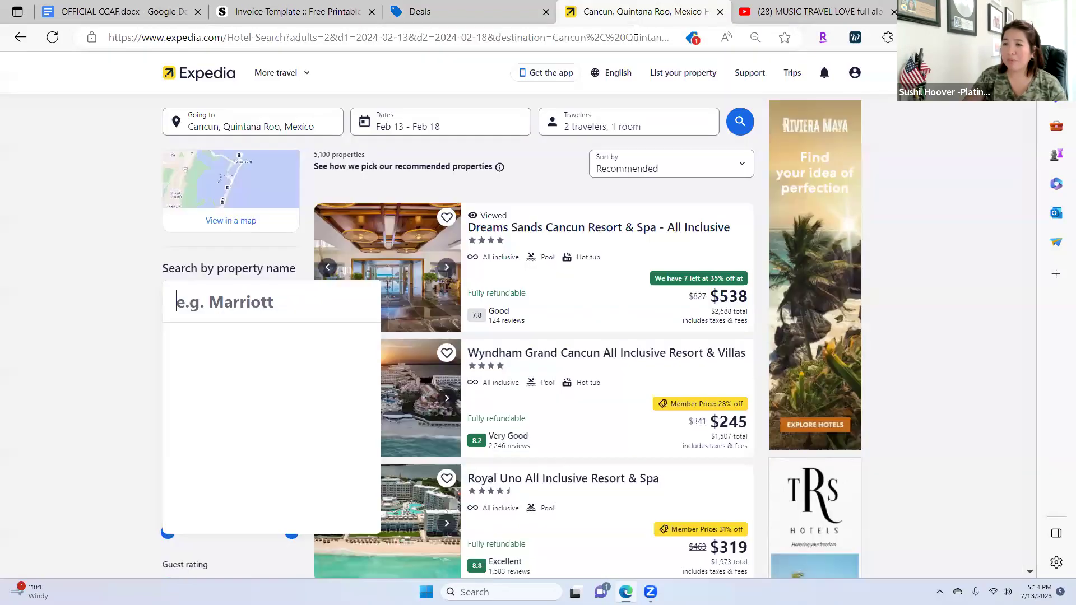
left_click(721, 317)
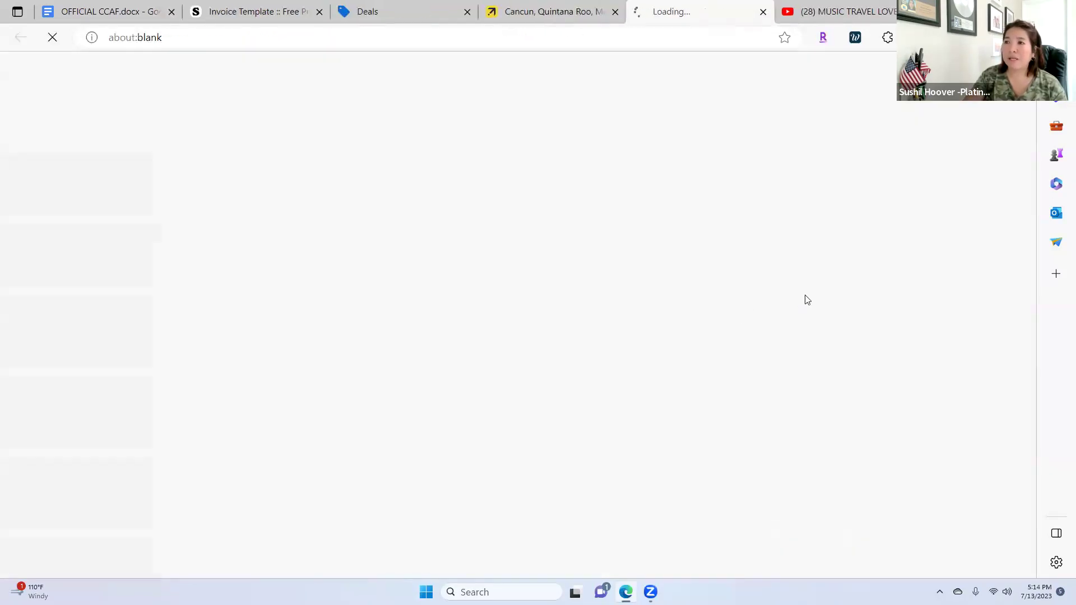
left_click(651, 290)
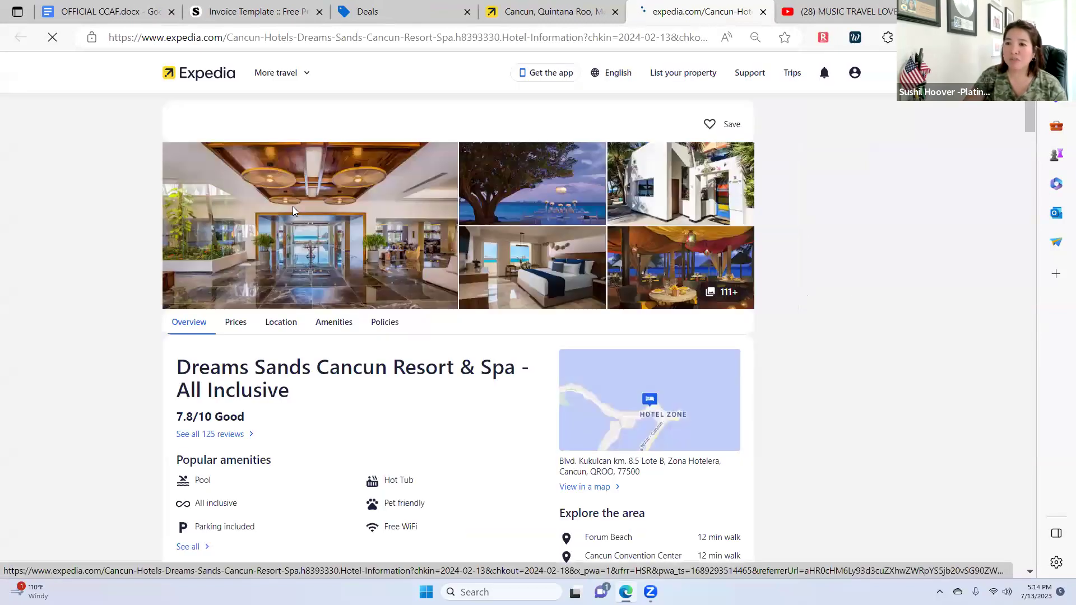
scroll(480, 410, "down", 7)
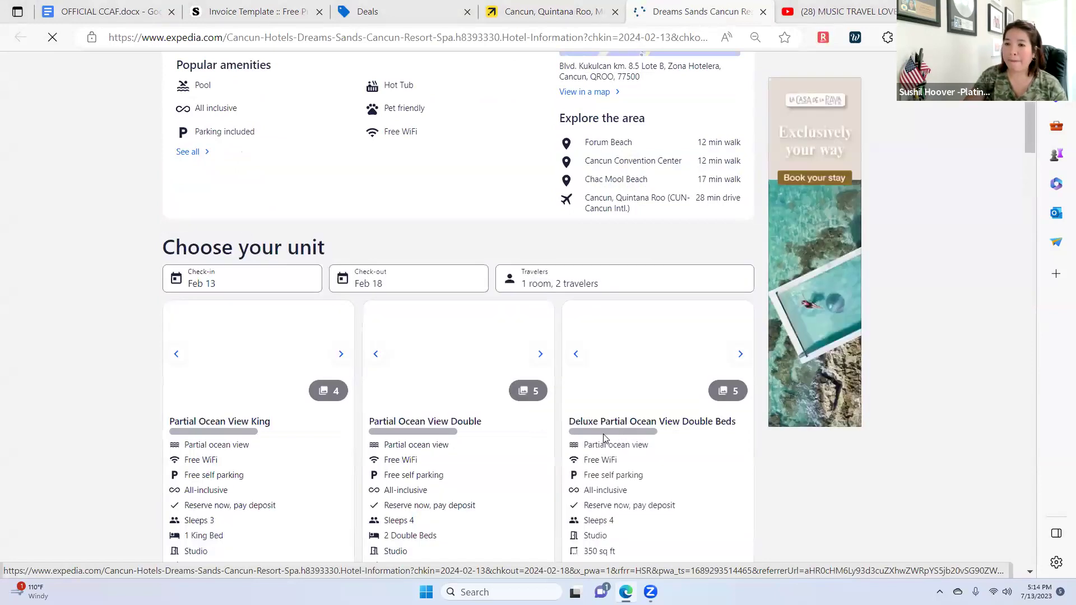
scroll(604, 438, "down", 3)
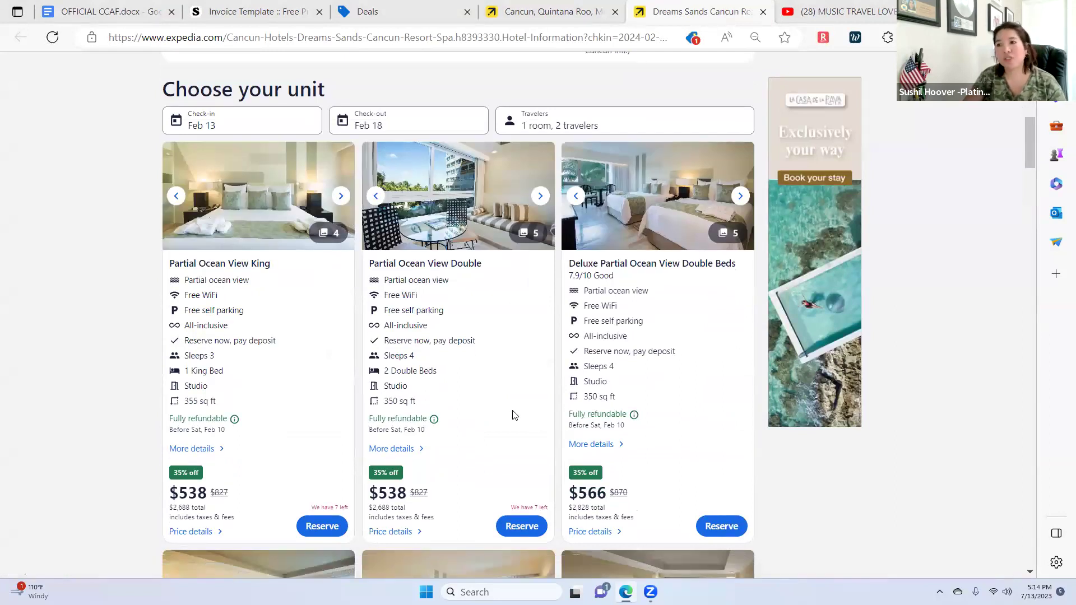
scroll(514, 415, "down", 5)
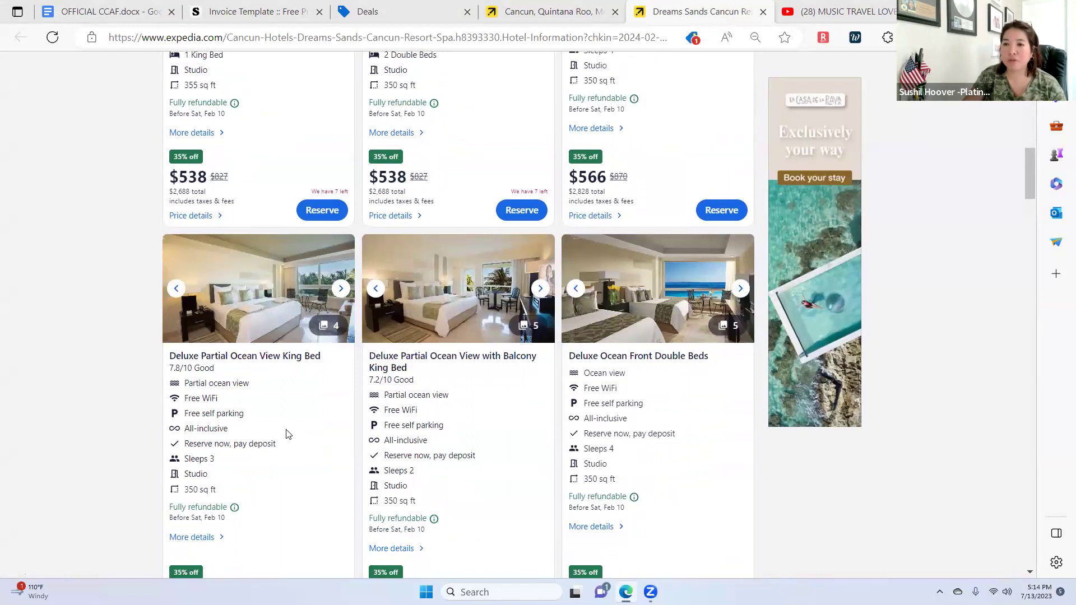
scroll(313, 504, "down", 1)
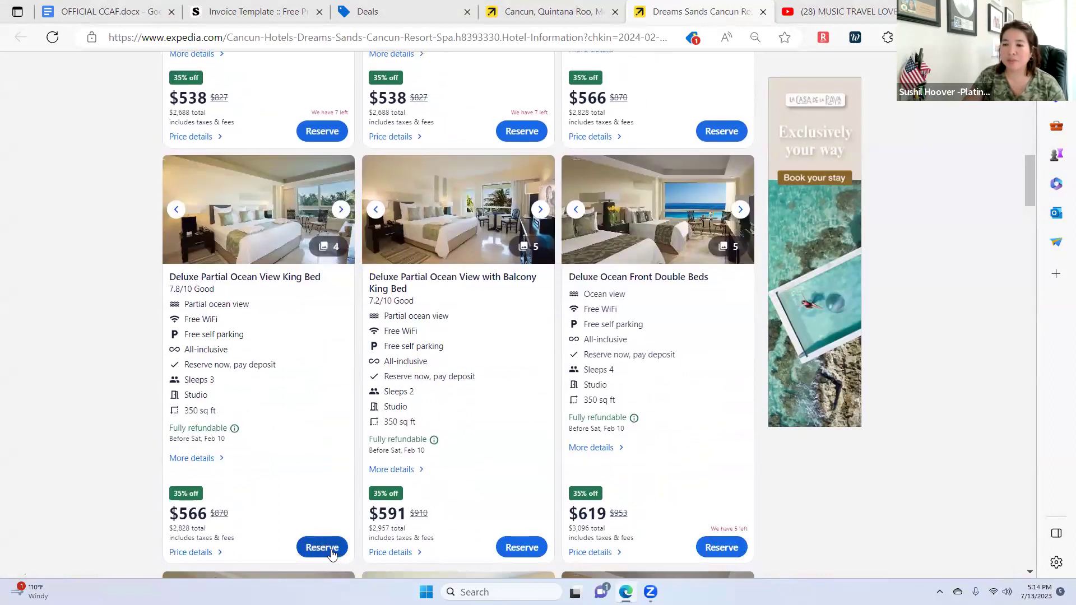
- Reserve the Deluxe Partial Ocean View King Bed with the Pay now option, review the checkout price details and dismiss the cash-back offer
left_click(332, 553)
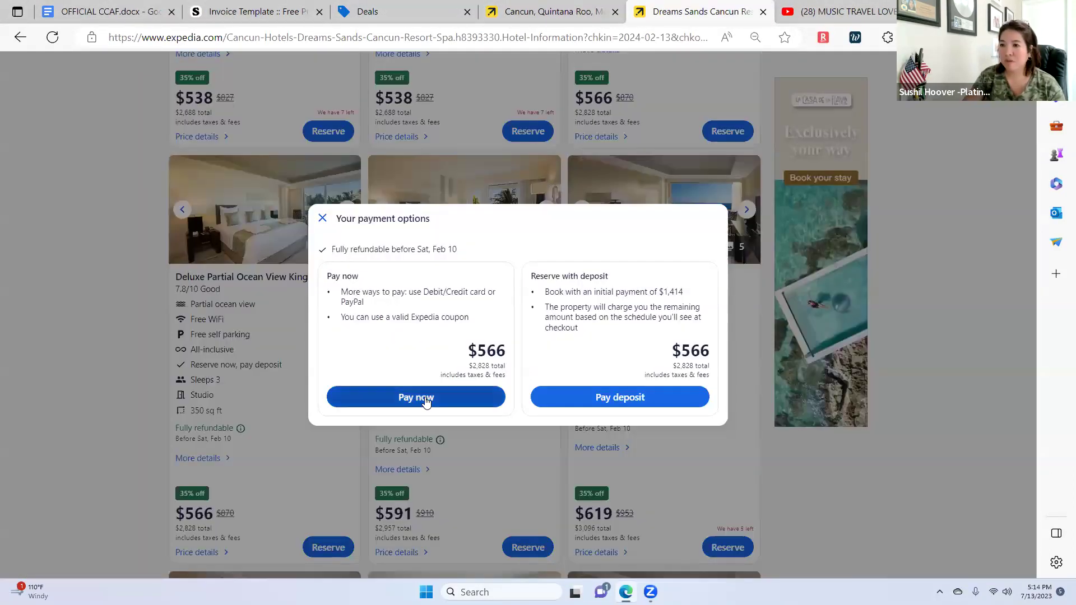
left_click(420, 399)
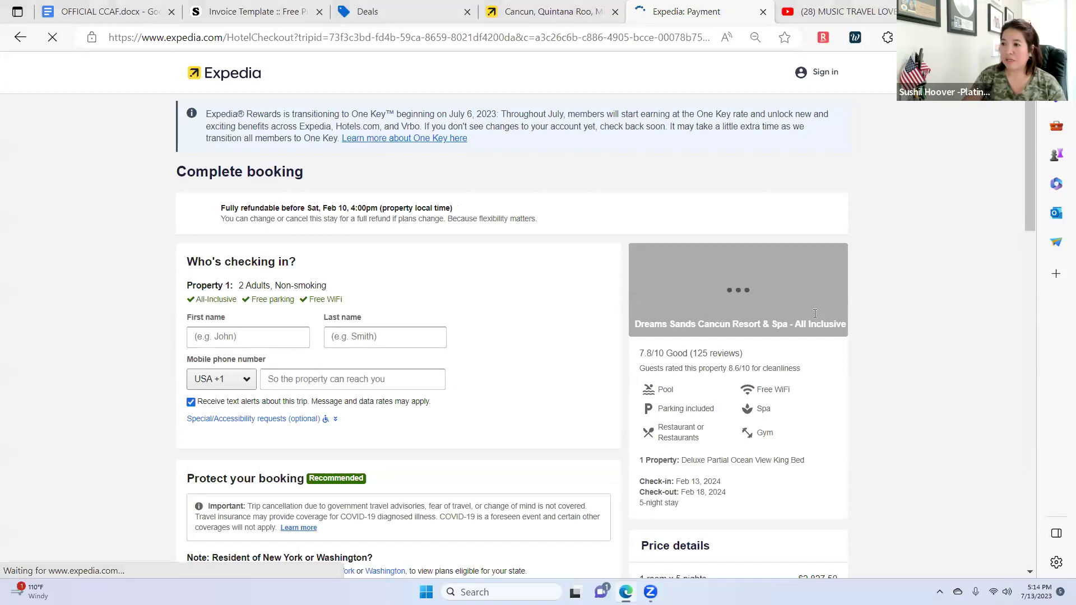
scroll(912, 379, "down", 4)
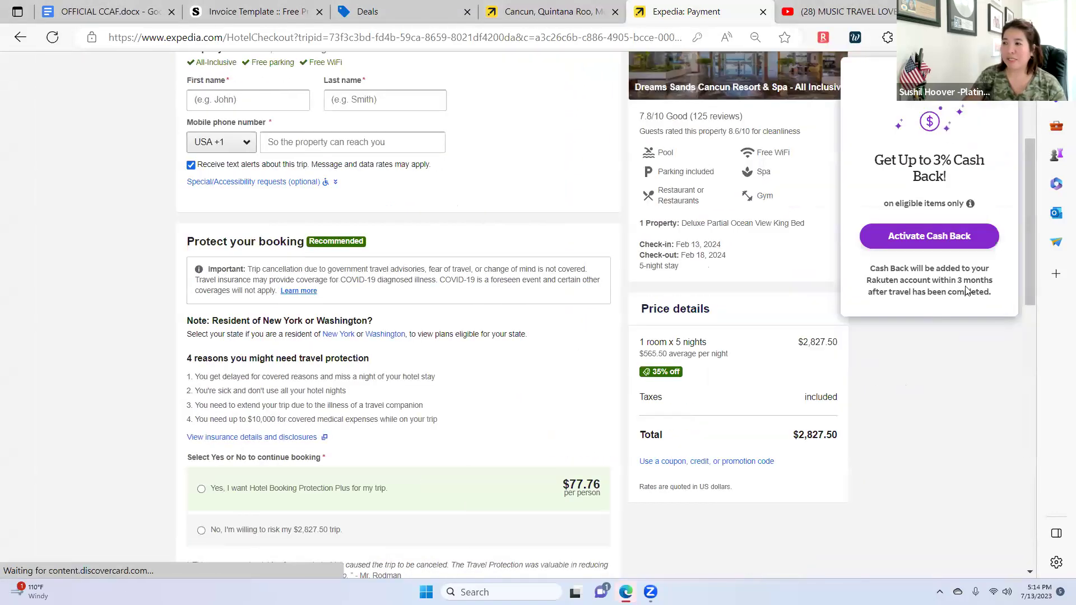
left_click(992, 103)
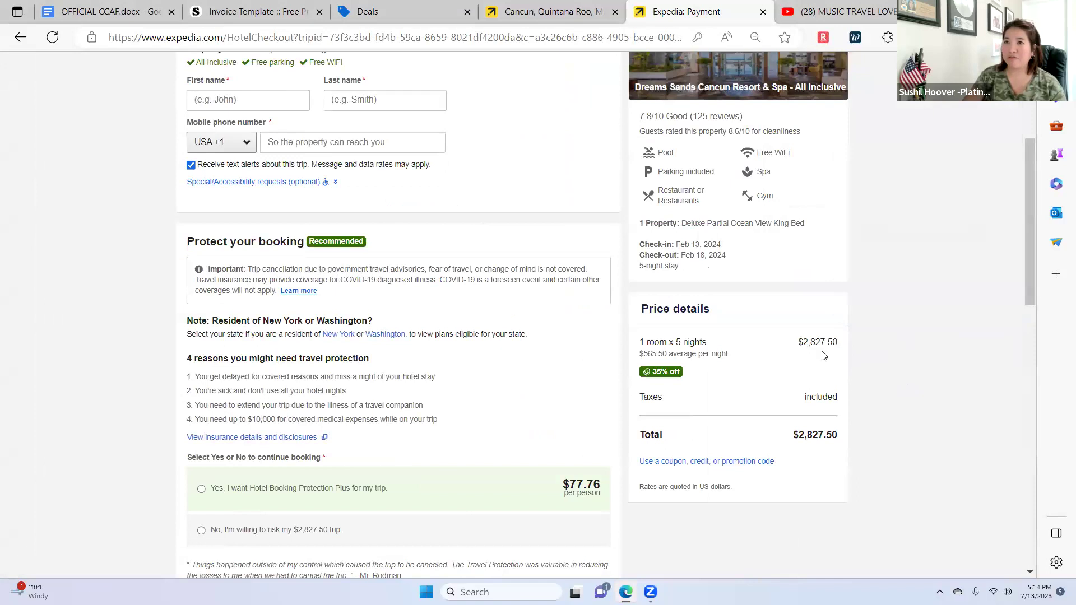
- Return to the Deals booking summary, review its total price and move that page into its own browser window
key("ctrl+3")
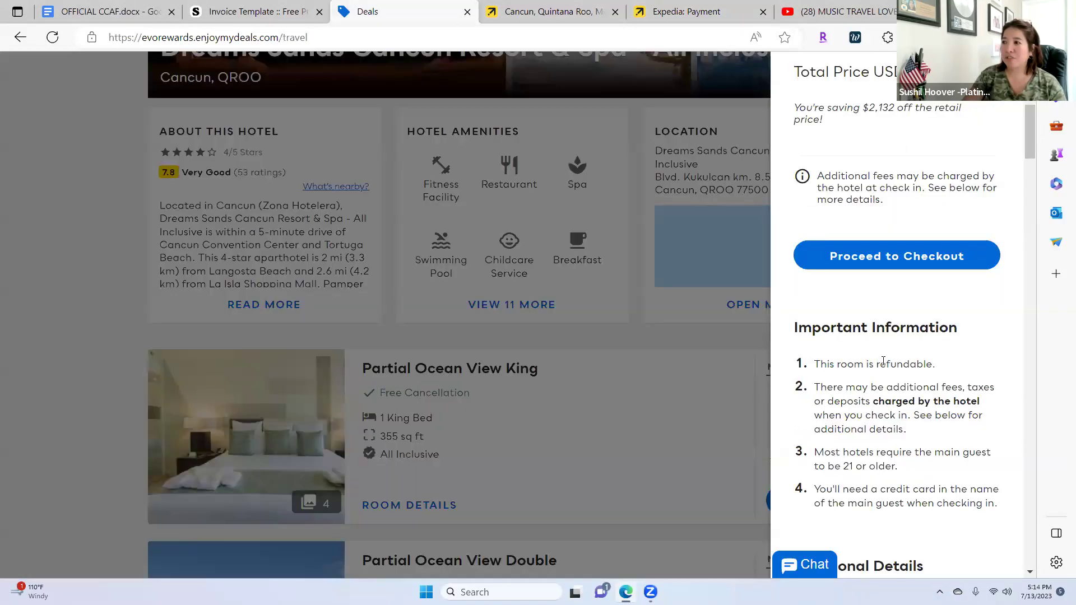
scroll(950, 428, "up", 4)
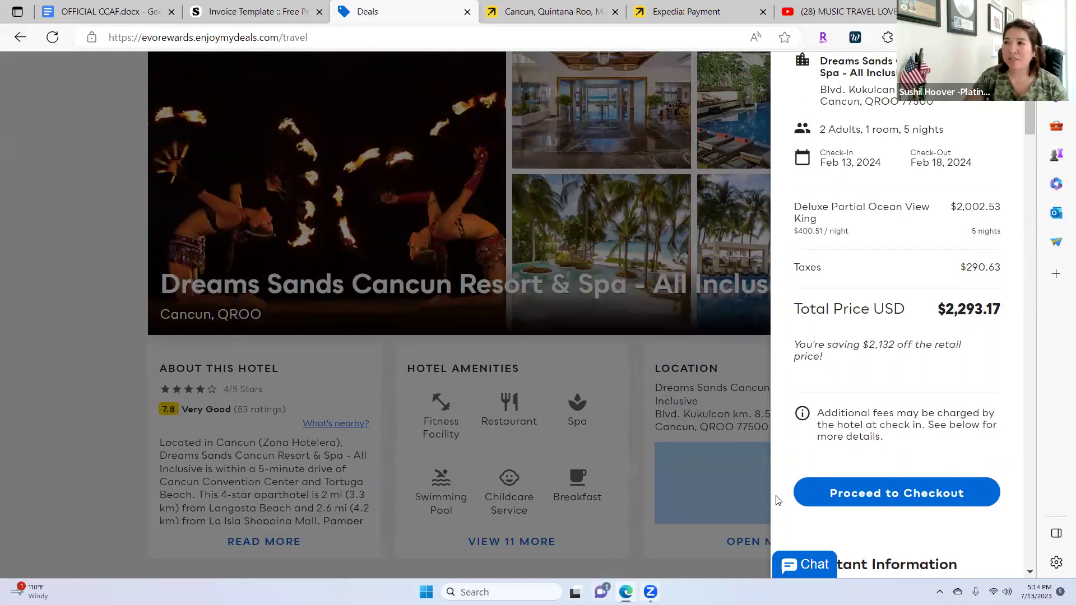
left_click_drag(393, 11, 232, 12)
left_click_drag(245, 119, 247, 119)
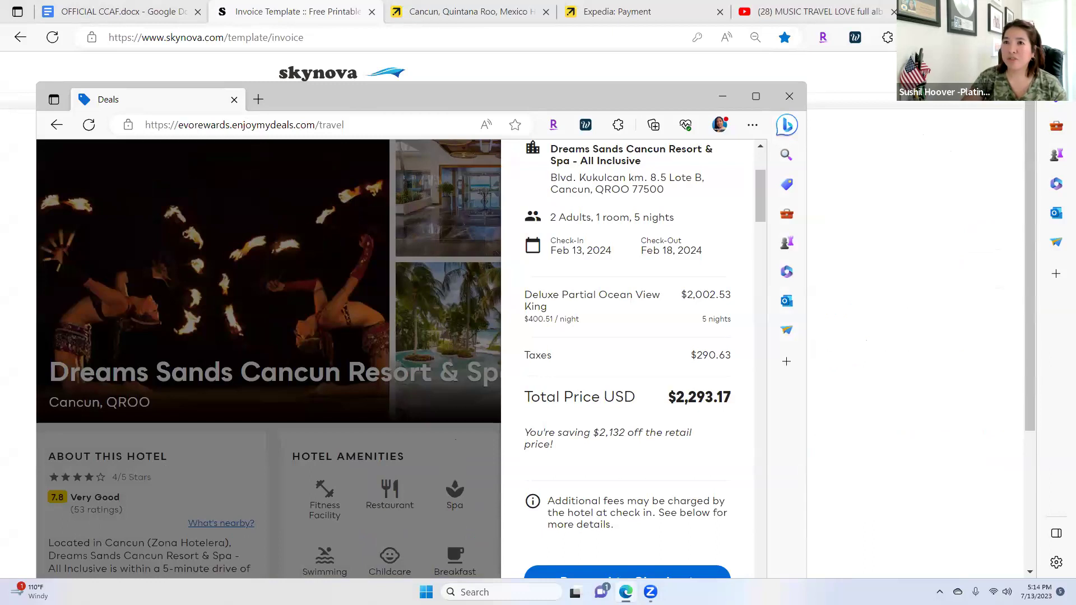
left_click(1036, 9)
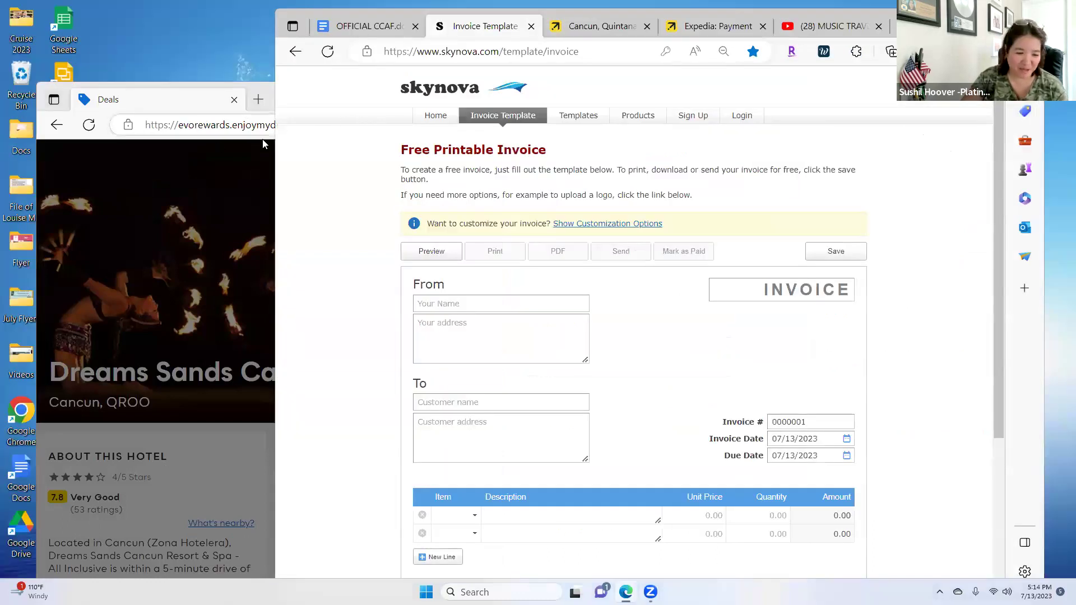
left_click(220, 500)
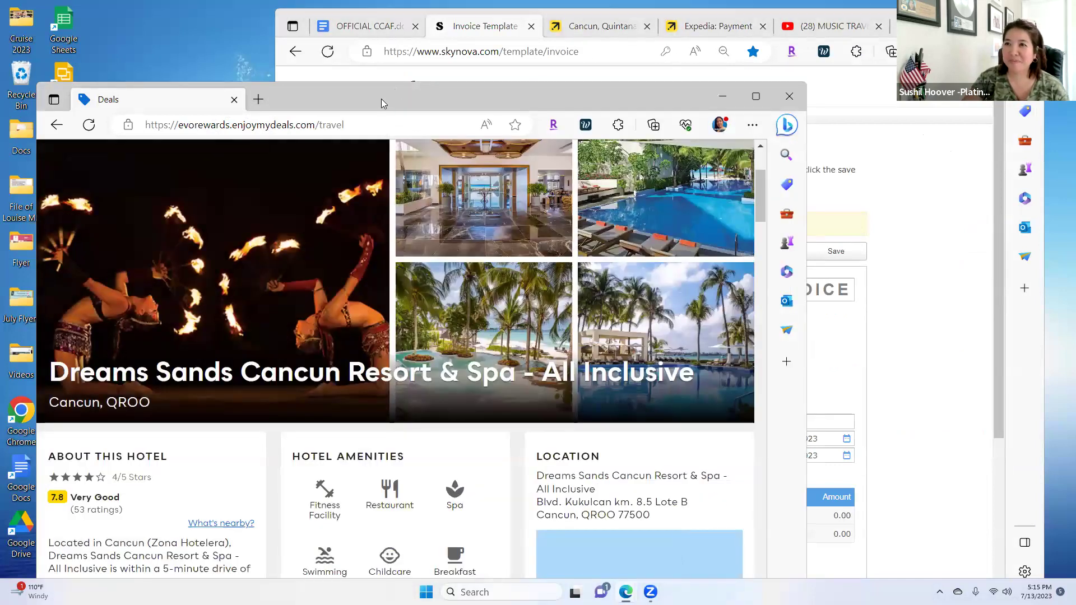
- Arrange the Deals window and the Expedia payment page side by side
left_click_drag(381, 99, 448, 31)
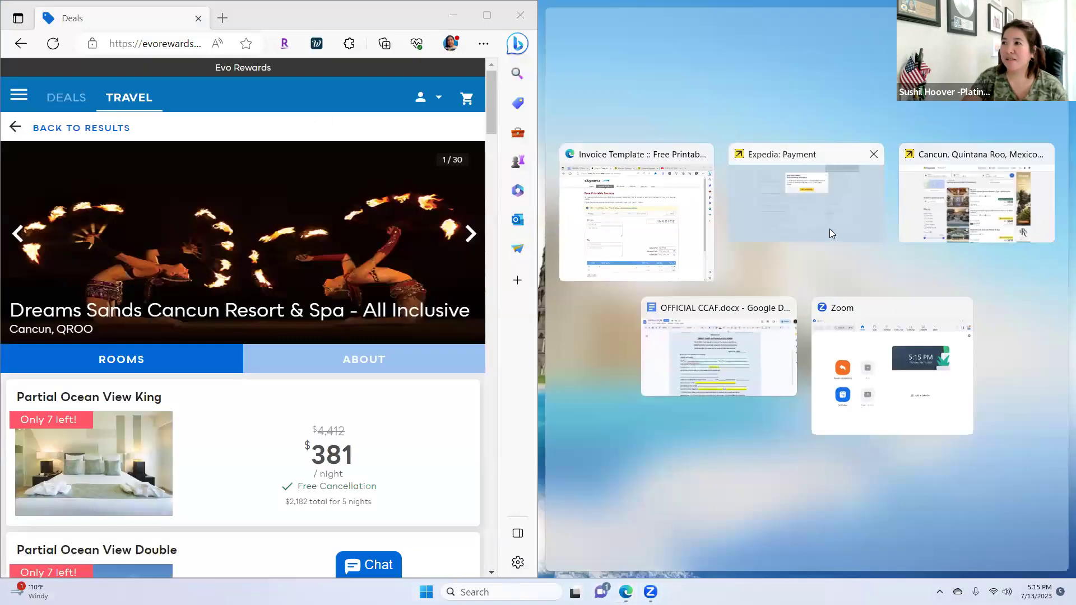
left_click(816, 232)
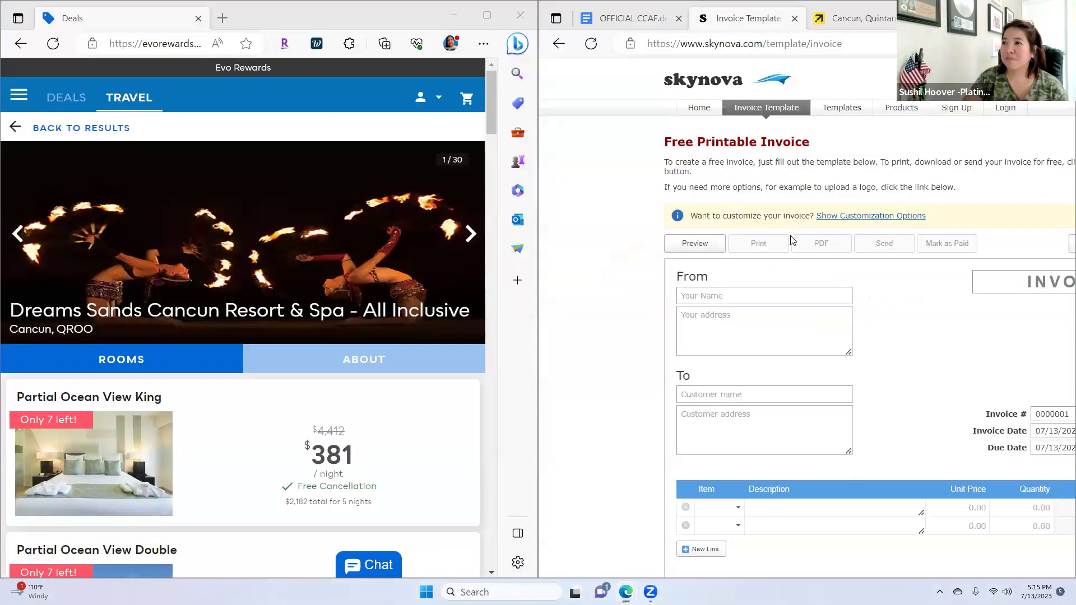
left_click(906, 126)
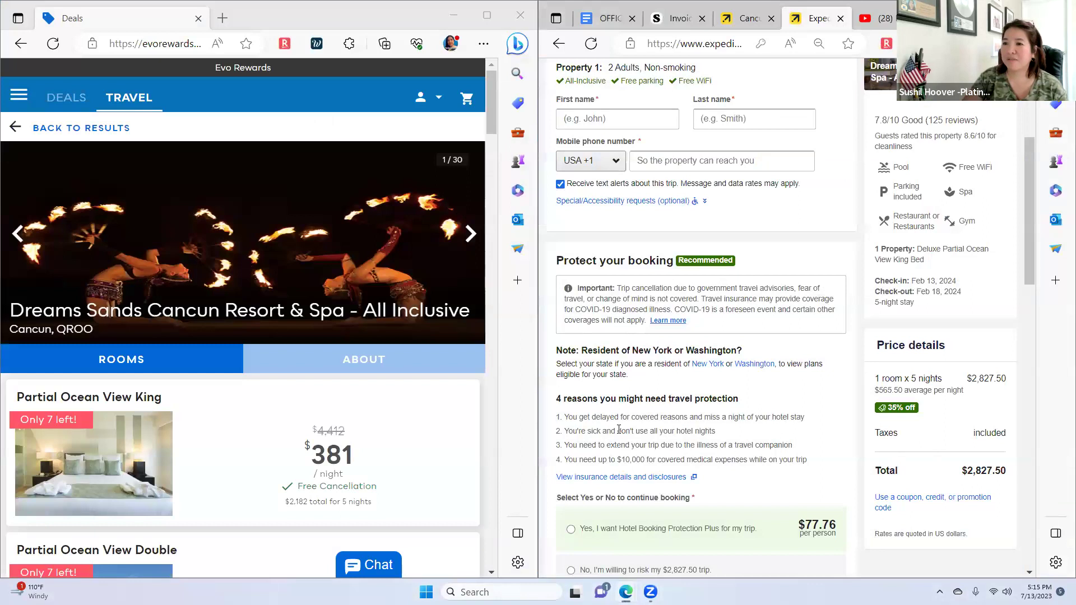
- Open the Deluxe Partial Ocean View King room in the Deals window and review its price and cancellation policy beside Expedia's
scroll(280, 414, "down", 1)
scroll(280, 415, "down", 5)
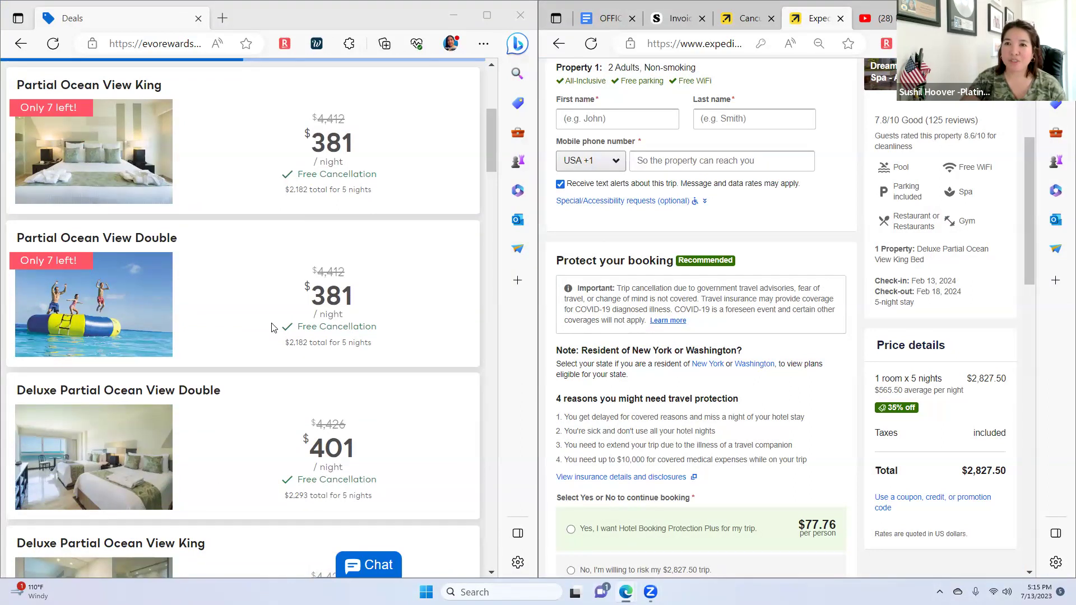
scroll(274, 329, "down", 3)
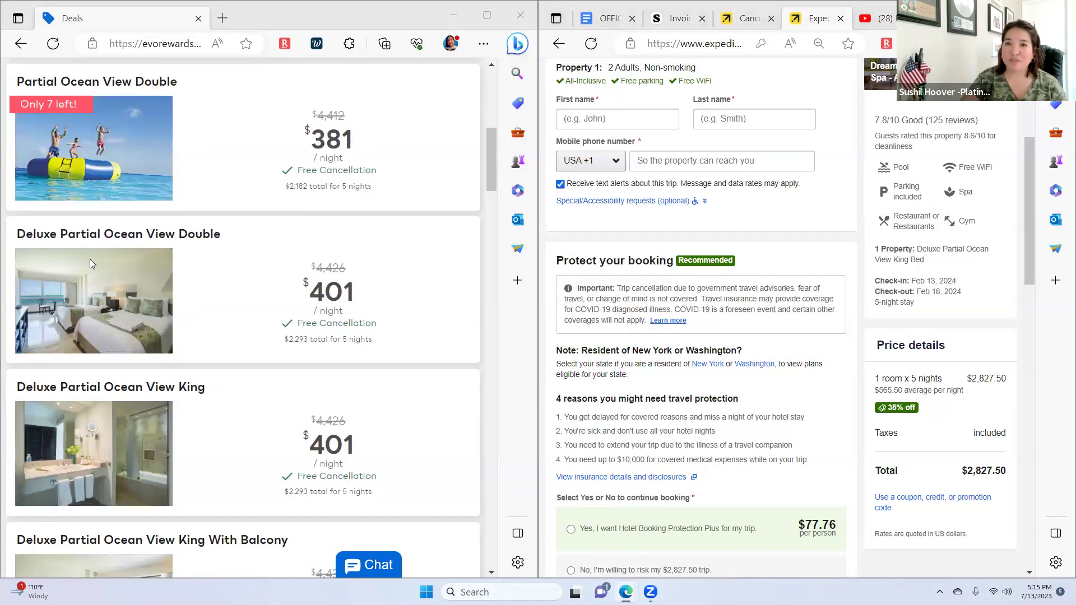
scroll(272, 387, "down", 3)
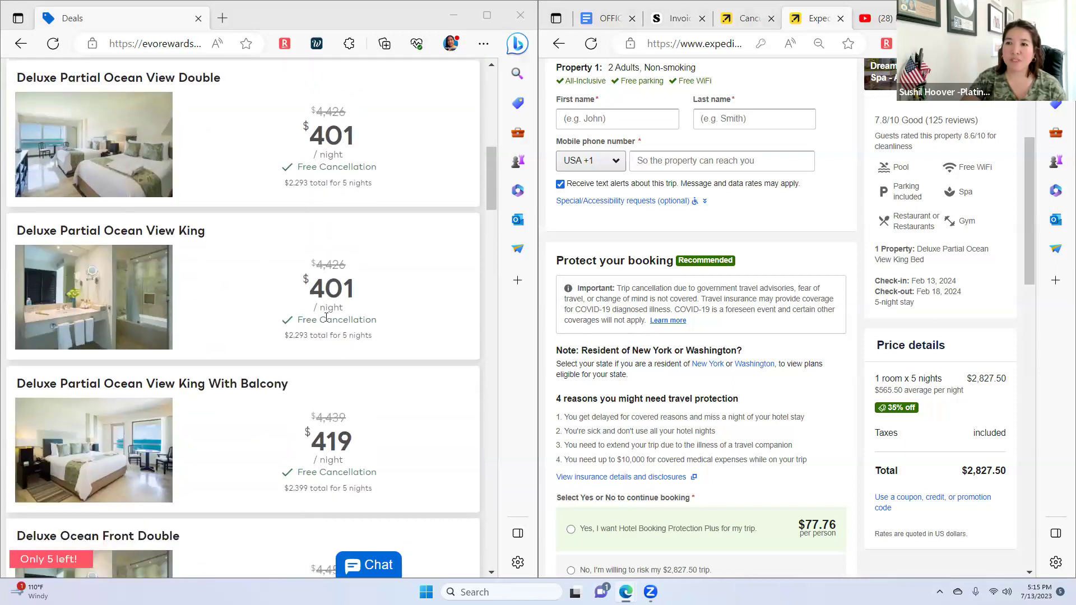
left_click(401, 463)
scroll(456, 431, "down", 7)
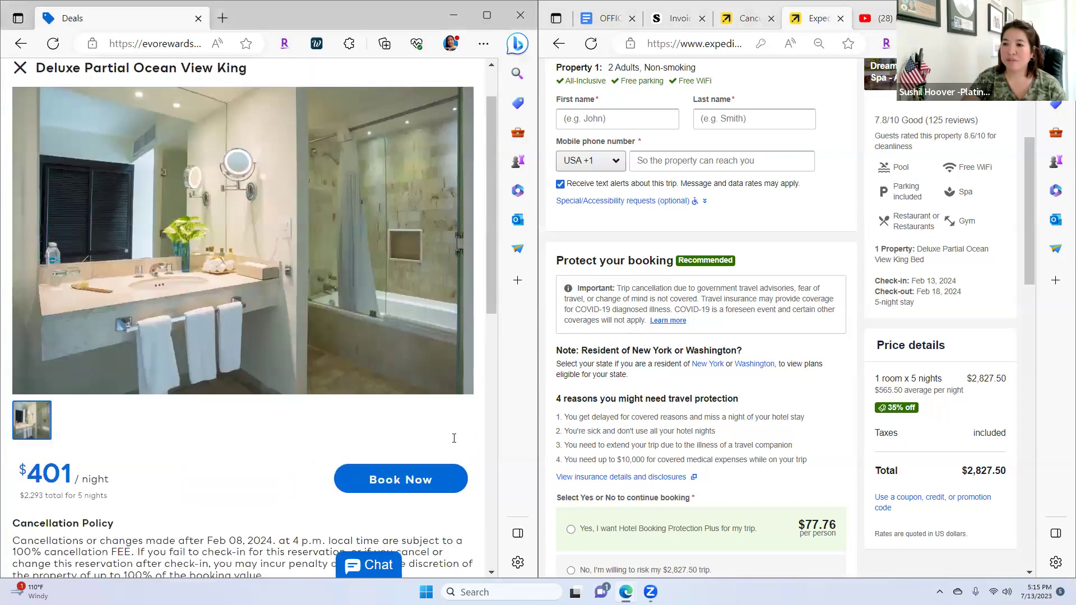
scroll(448, 448, "down", 3)
scroll(442, 392, "up", 5)
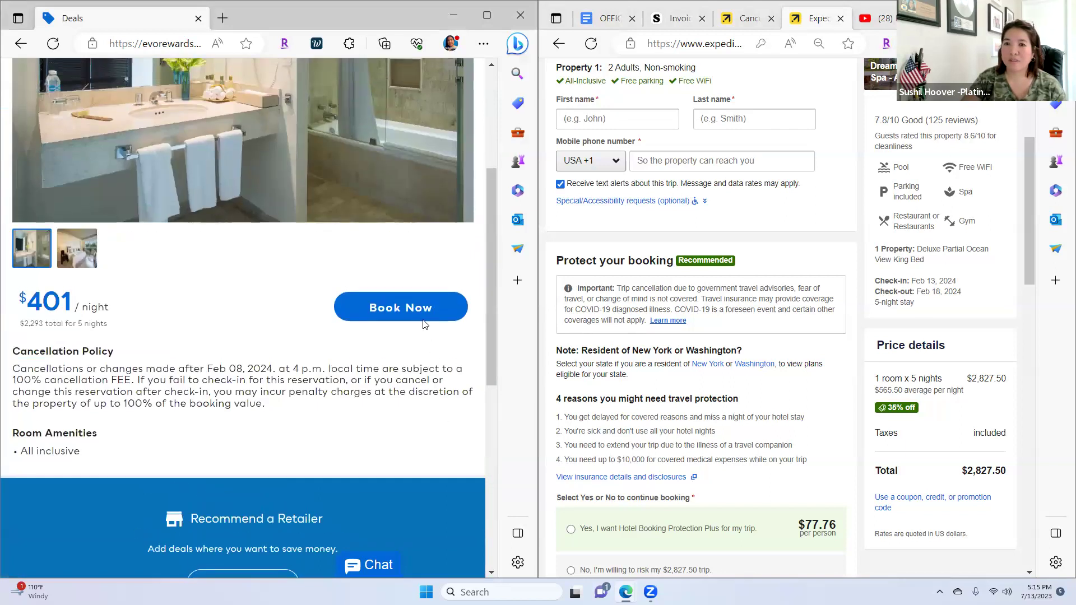
- Proceed to the Deals booking summary for the room, then subtract its total from Expedia's in Calculator as 2827.50 - 2293.17
left_click(418, 315)
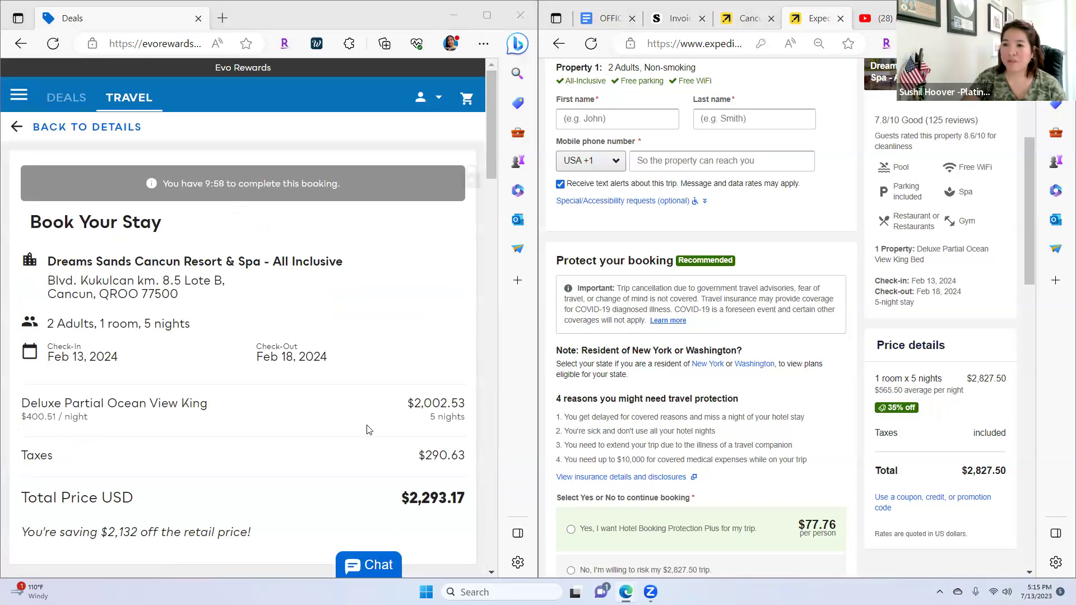
scroll(367, 430, "down", 1)
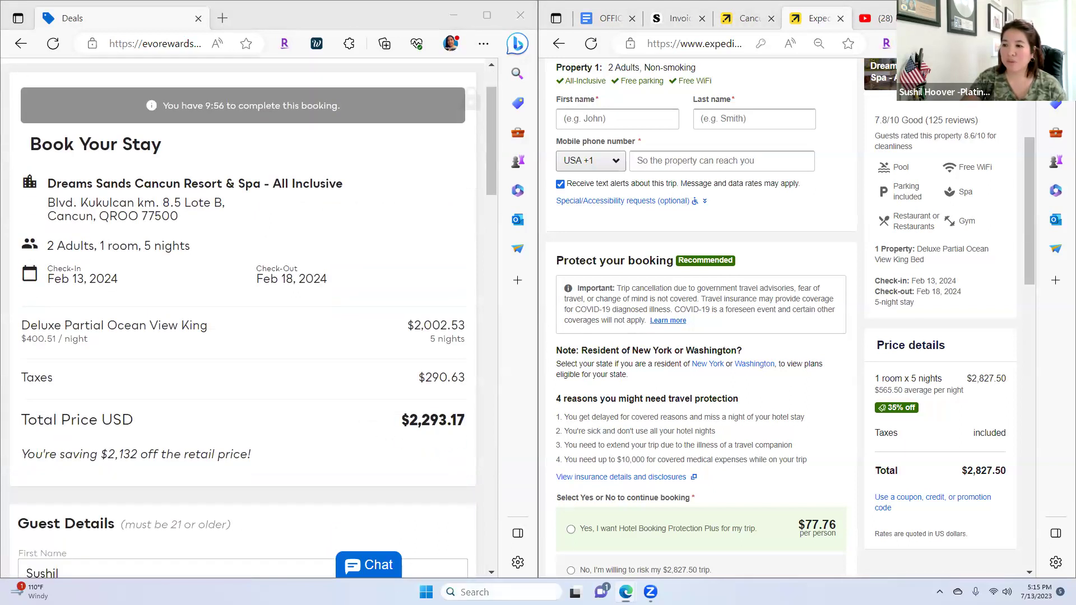
key("super+s")
left_click(516, 358)
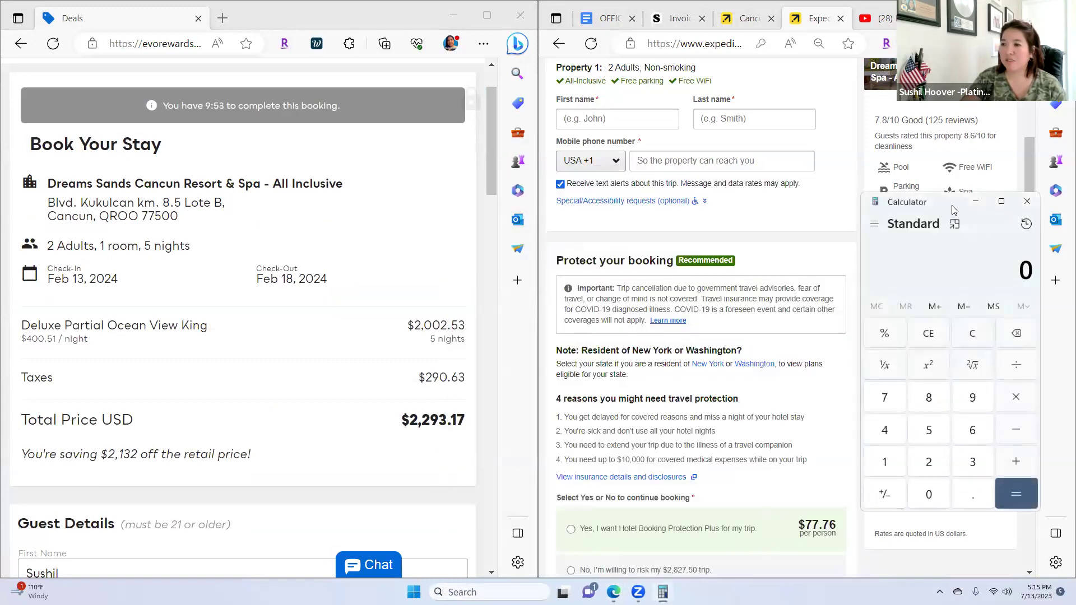
left_click_drag(952, 209, 595, 225)
type("2")
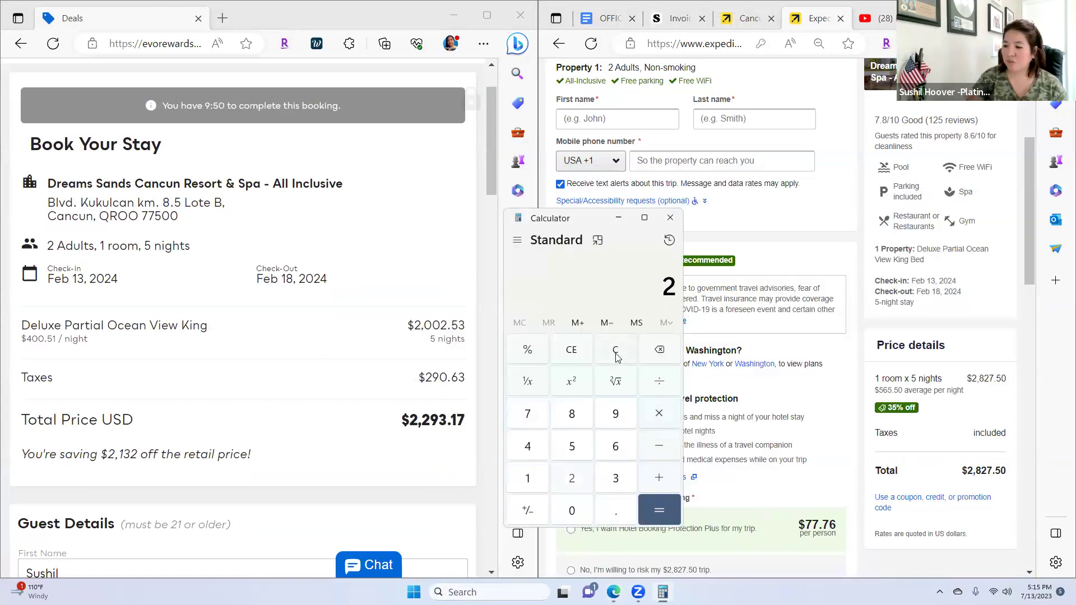
type("827")
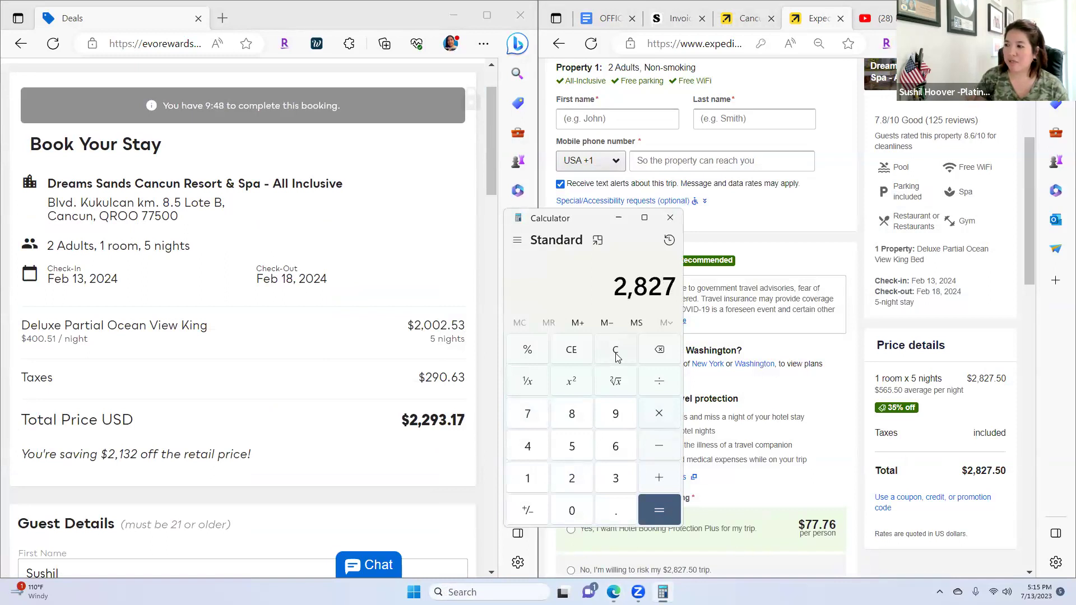
type(".50-229")
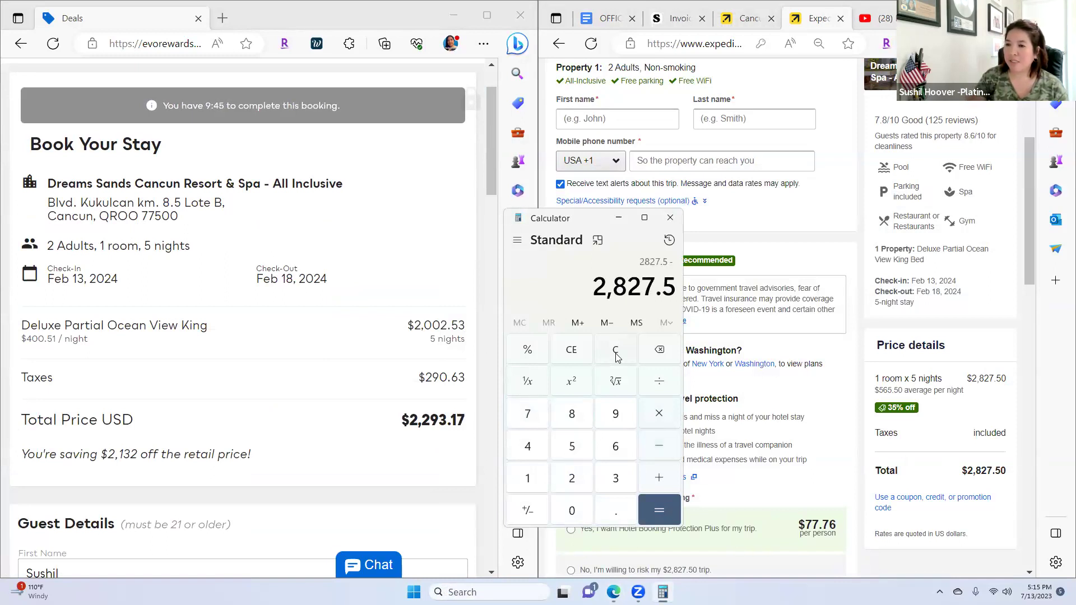
type("3.17")
key("Return")
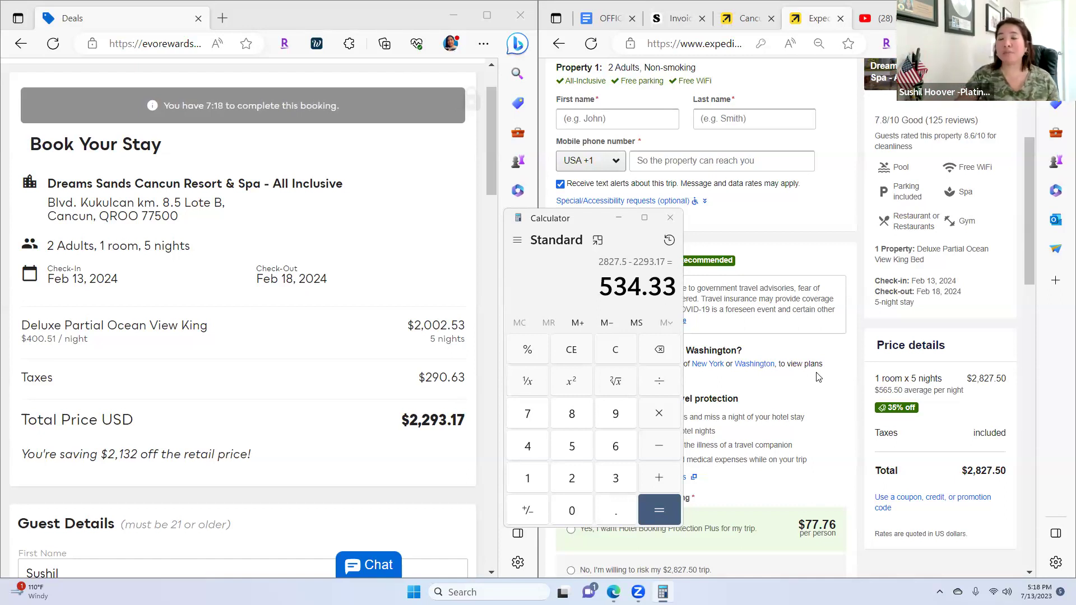
- Search the web for "dream sands cancun" in a new browser tab and open the Dreams Riviera Cancun resort site
left_click(919, 18)
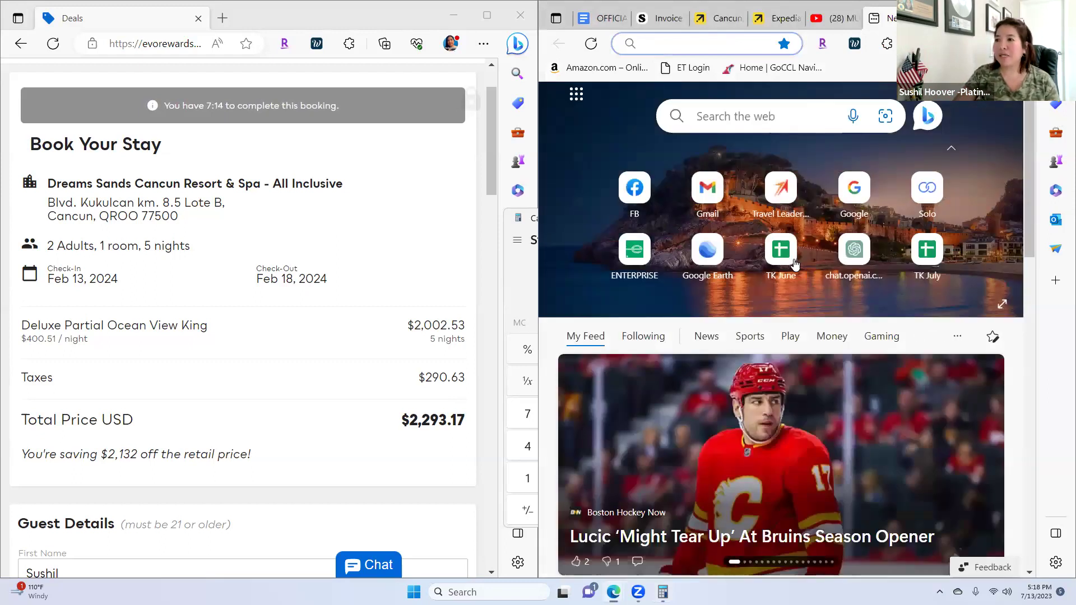
left_click(531, 112)
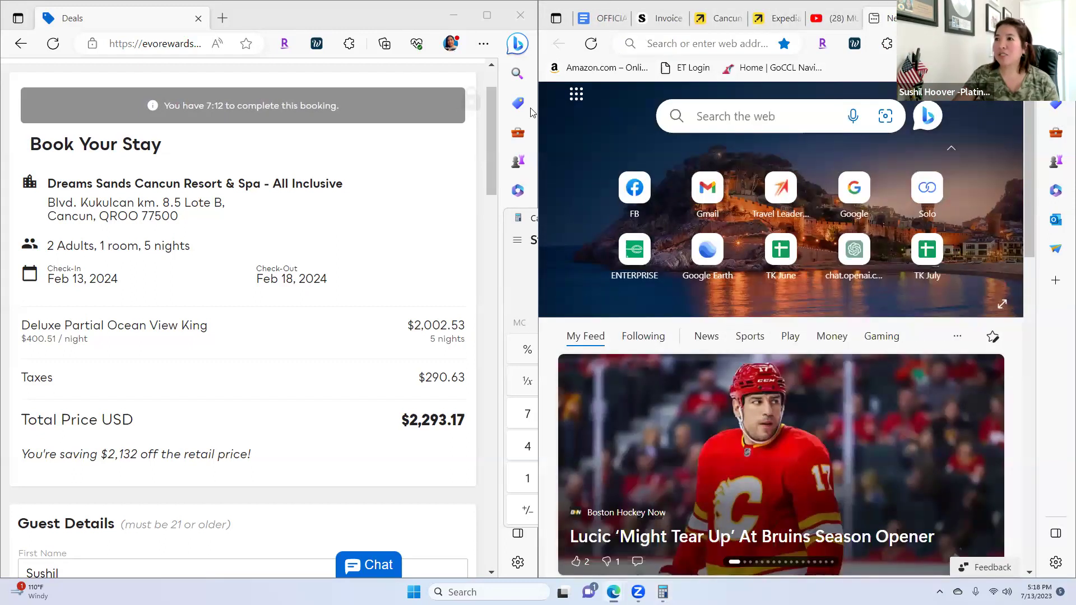
key("ctrl+l")
type("dream")
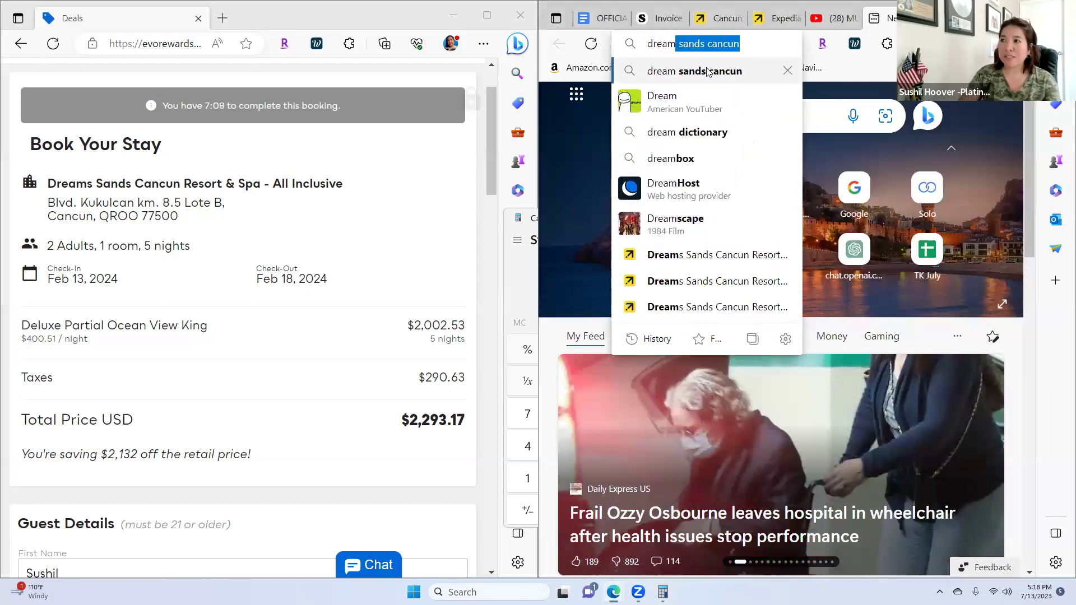
key("Return")
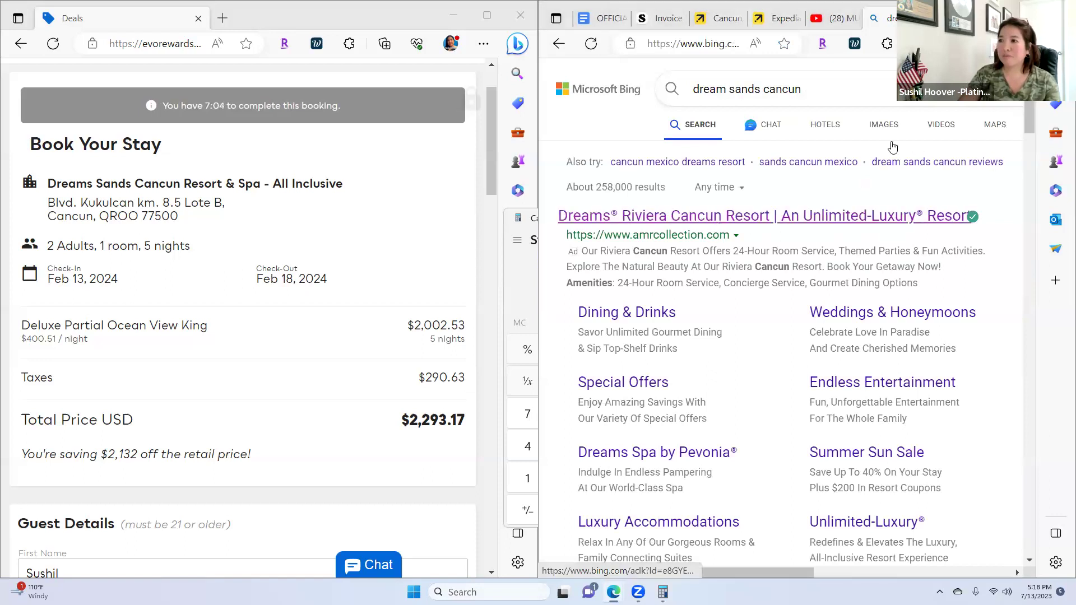
left_click(705, 302)
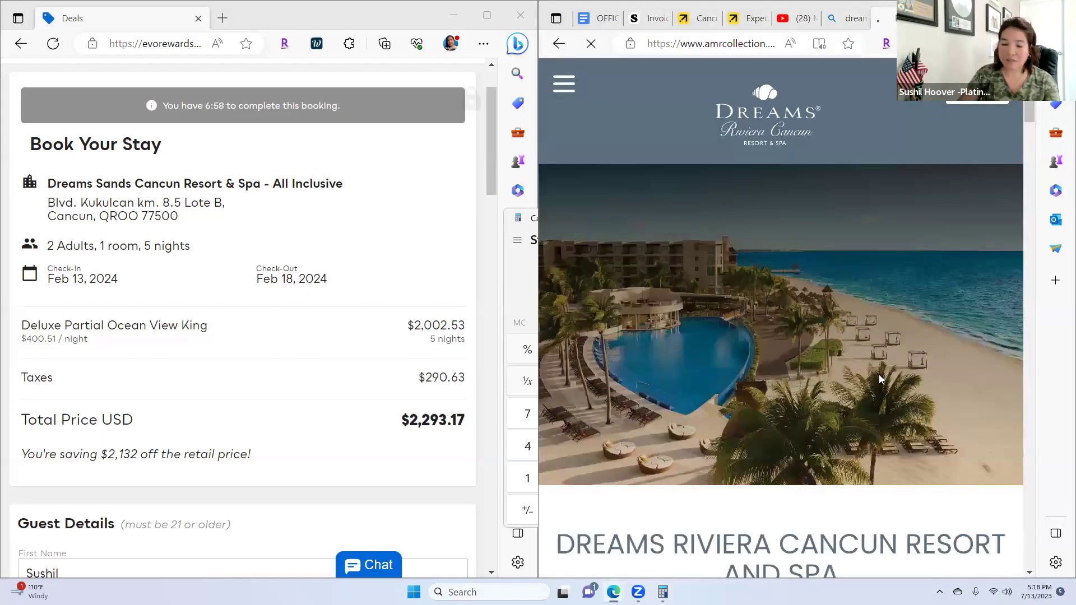
scroll(915, 345, "down", 1)
scroll(914, 346, "down", 10)
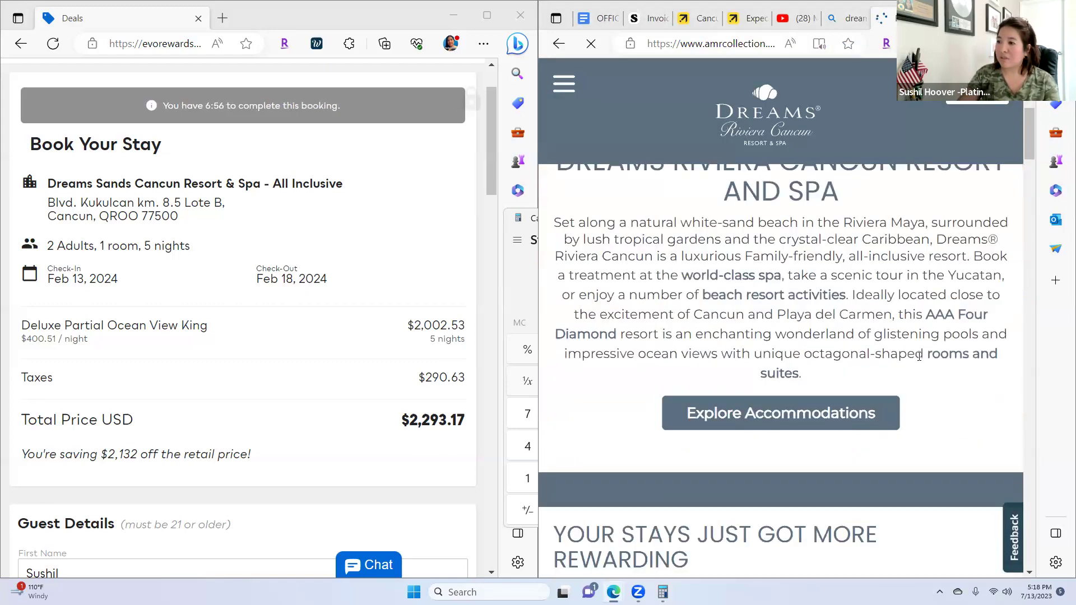
scroll(933, 338, "up", 4)
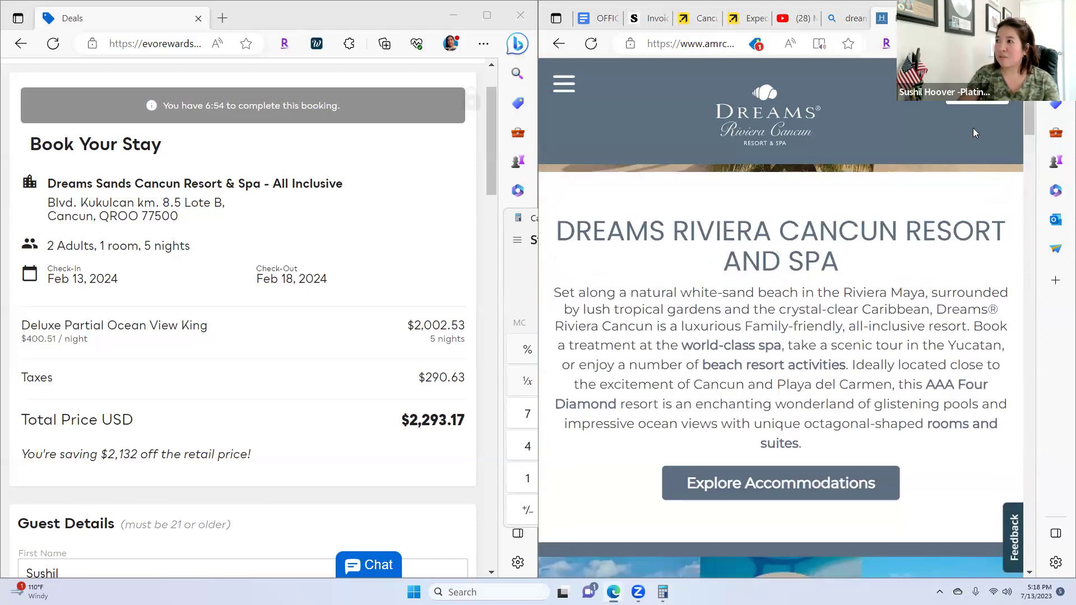
- Check resort-only availability at Dreams Riviera Cancun for a stay from February 13 to February 18, 2024
left_click(969, 112)
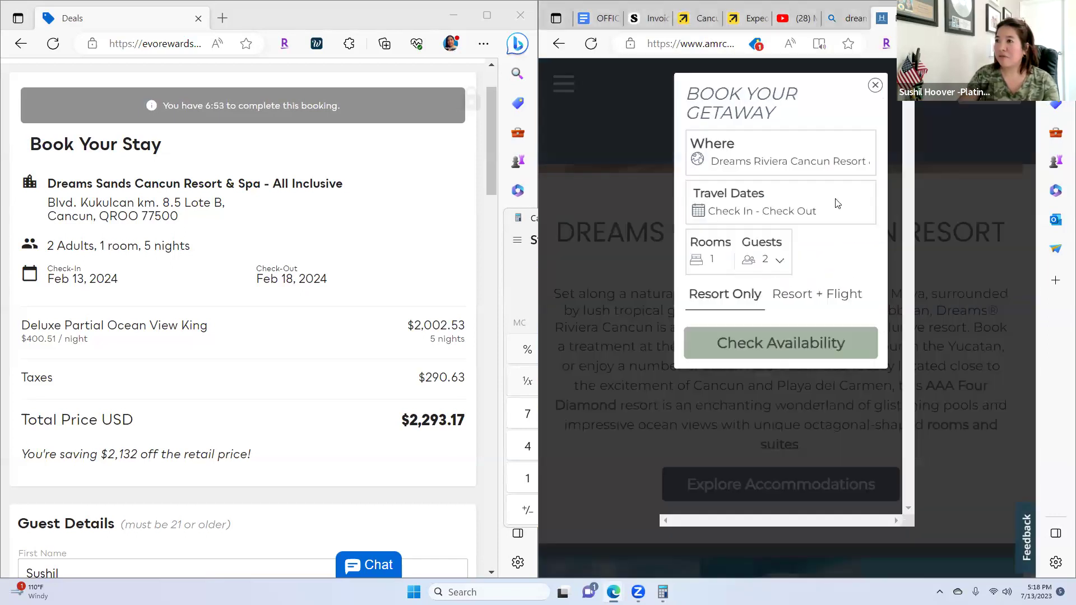
left_click(738, 211)
left_click(853, 254)
double_click(853, 254)
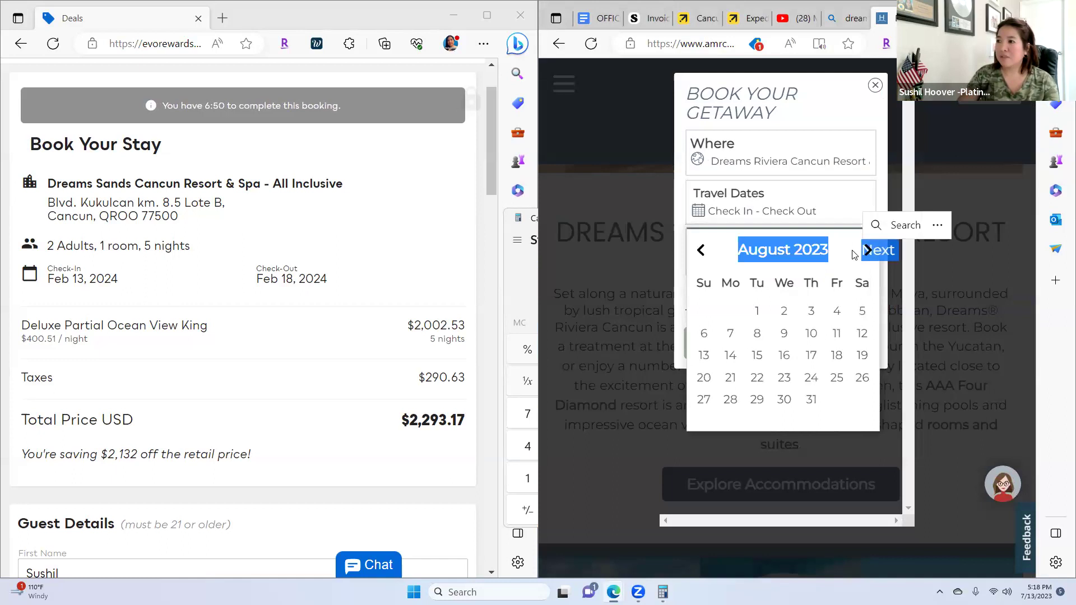
left_click(868, 252)
left_click(868, 253)
left_click(868, 253)
left_click(867, 253)
left_click(868, 253)
left_click(853, 251)
left_click(754, 360)
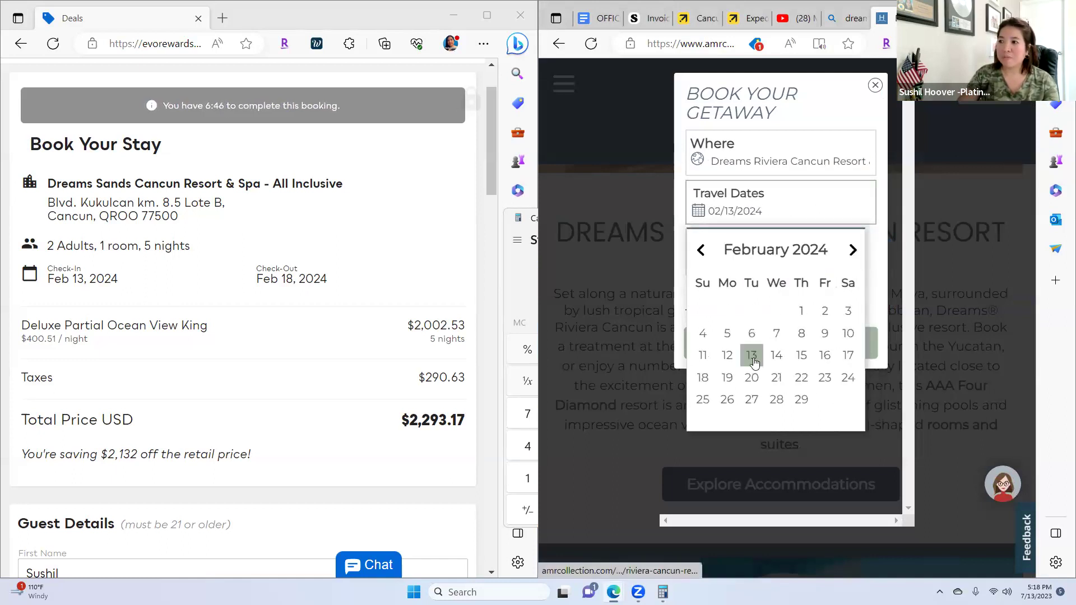
left_click(702, 378)
left_click(778, 352)
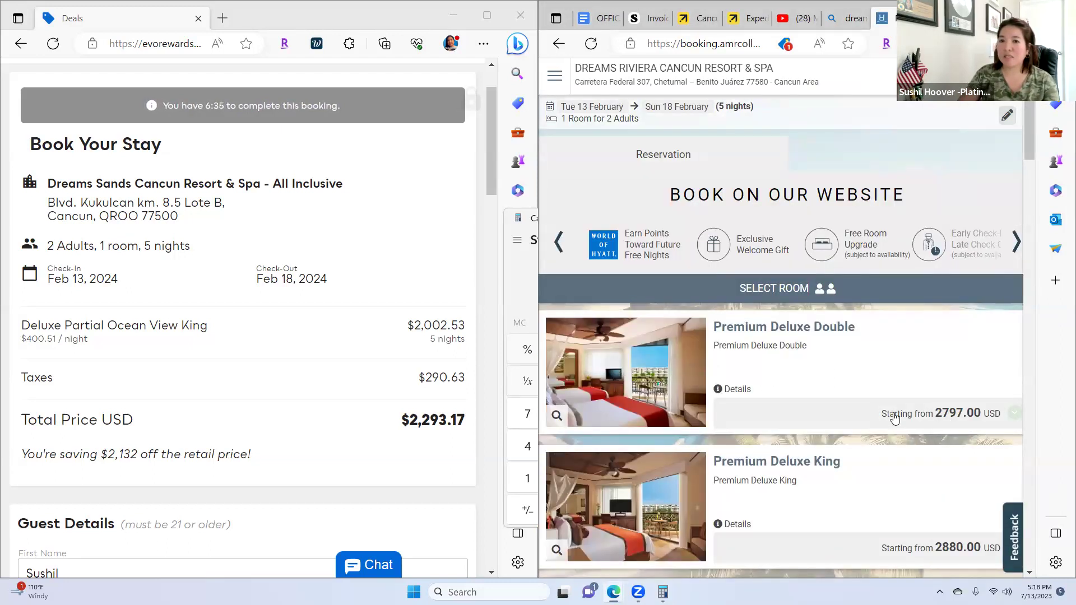
- Examine the Premium Deluxe room types and their starting prices on the resort's booking page, dismissing the pop-up message
scroll(913, 421, "down", 3)
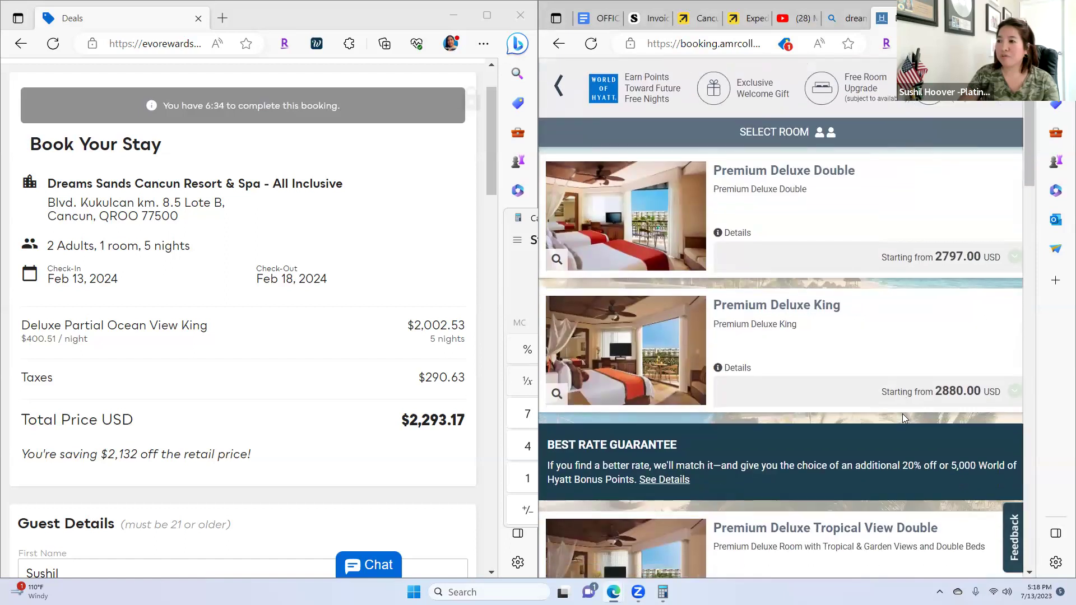
scroll(877, 400, "down", 9)
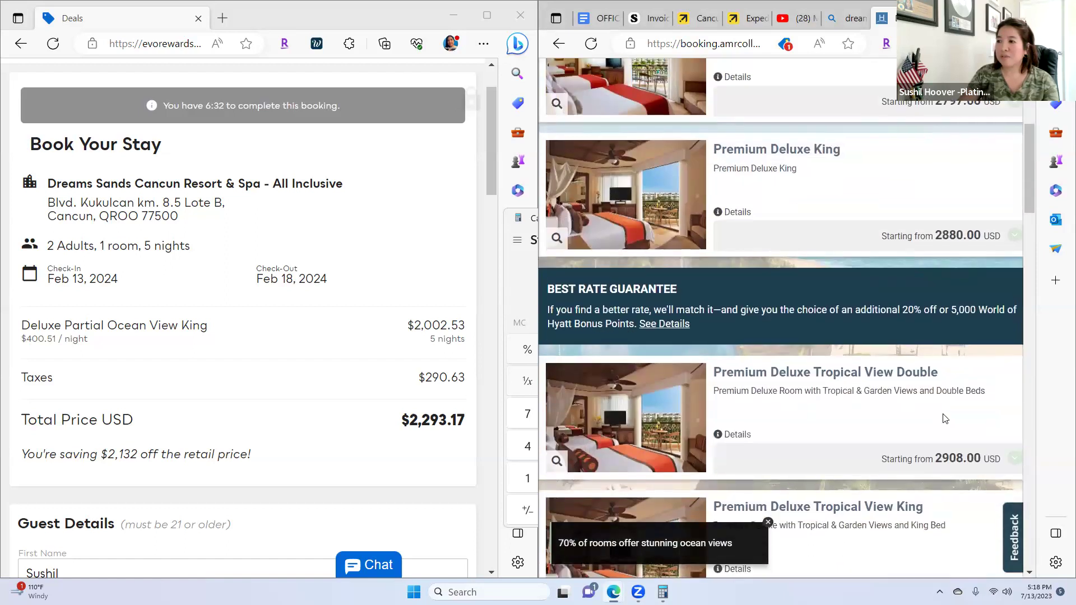
scroll(942, 419, "down", 9)
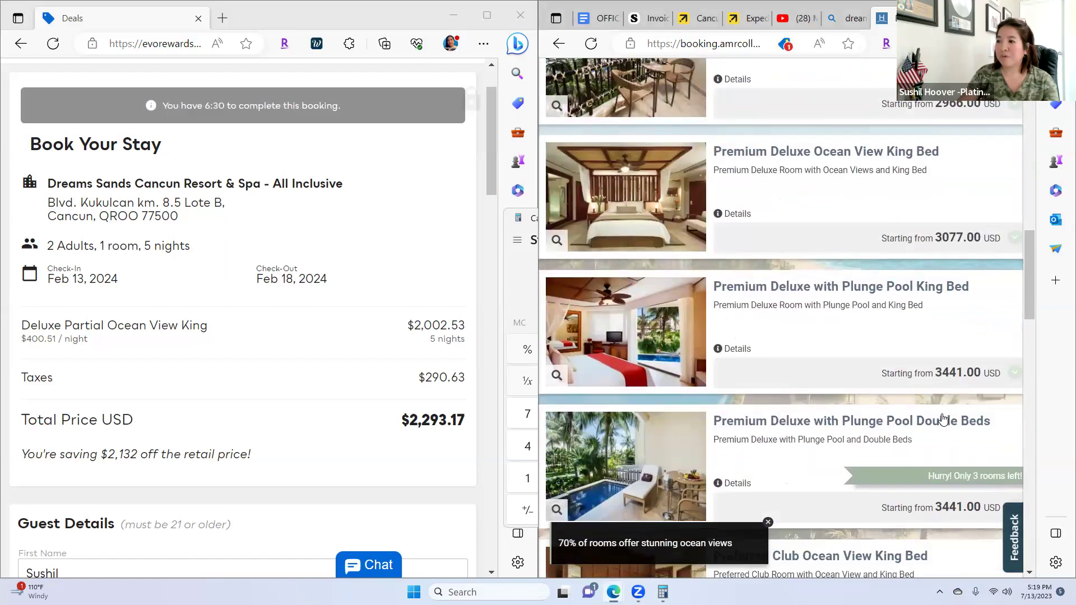
scroll(942, 413, "up", 7)
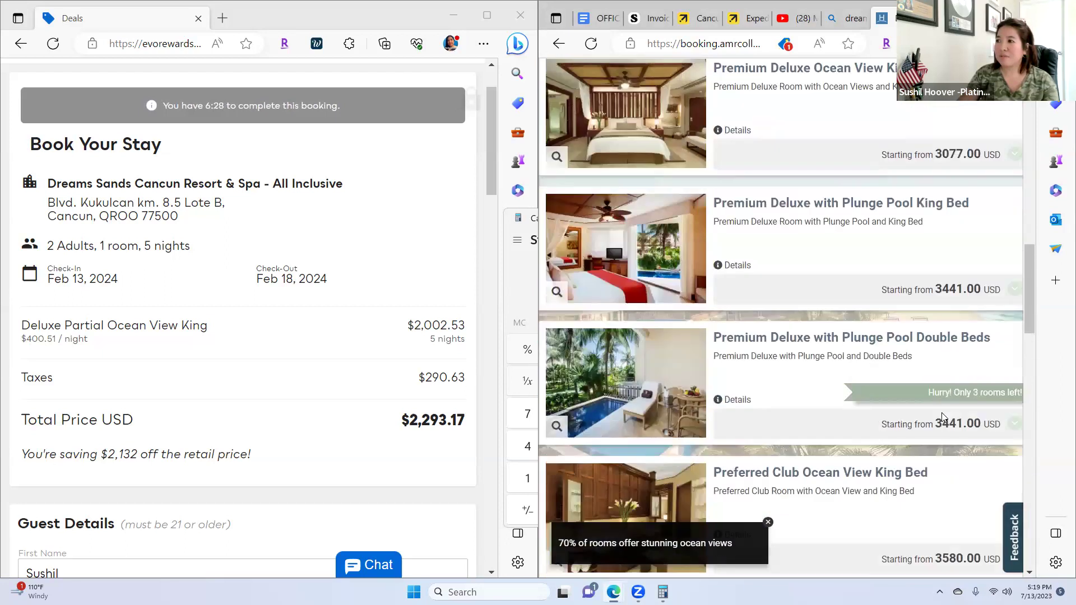
scroll(930, 388, "up", 6)
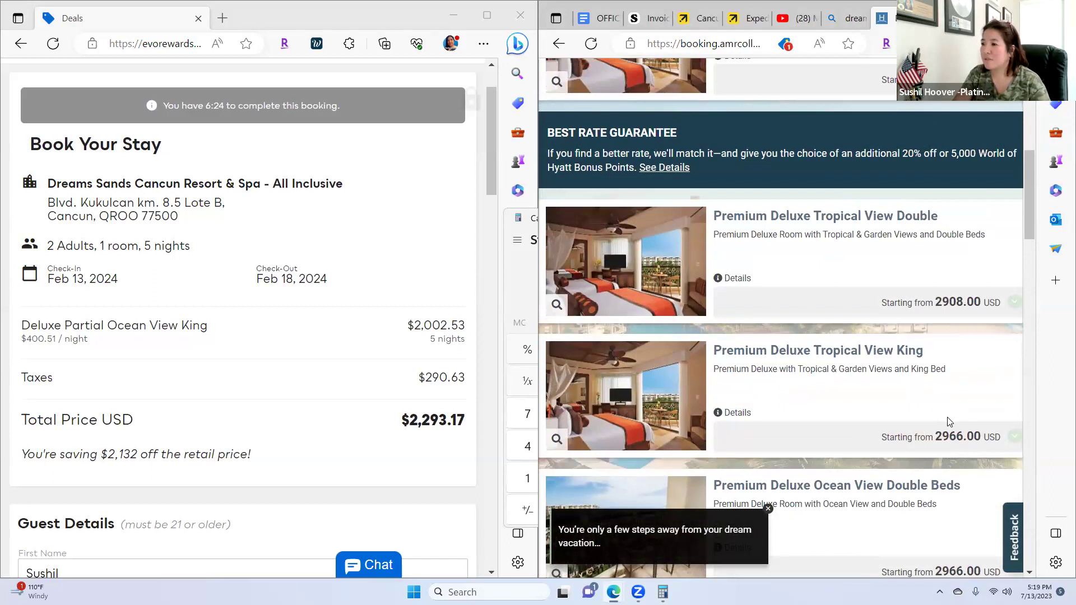
scroll(947, 422, "down", 1)
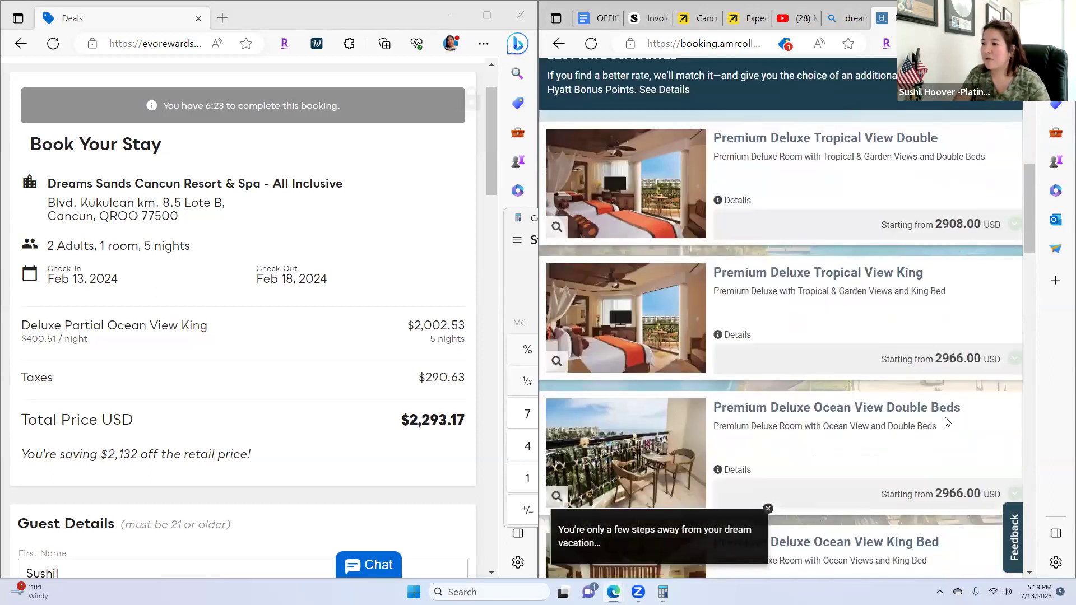
left_click(767, 508)
scroll(945, 418, "up", 6)
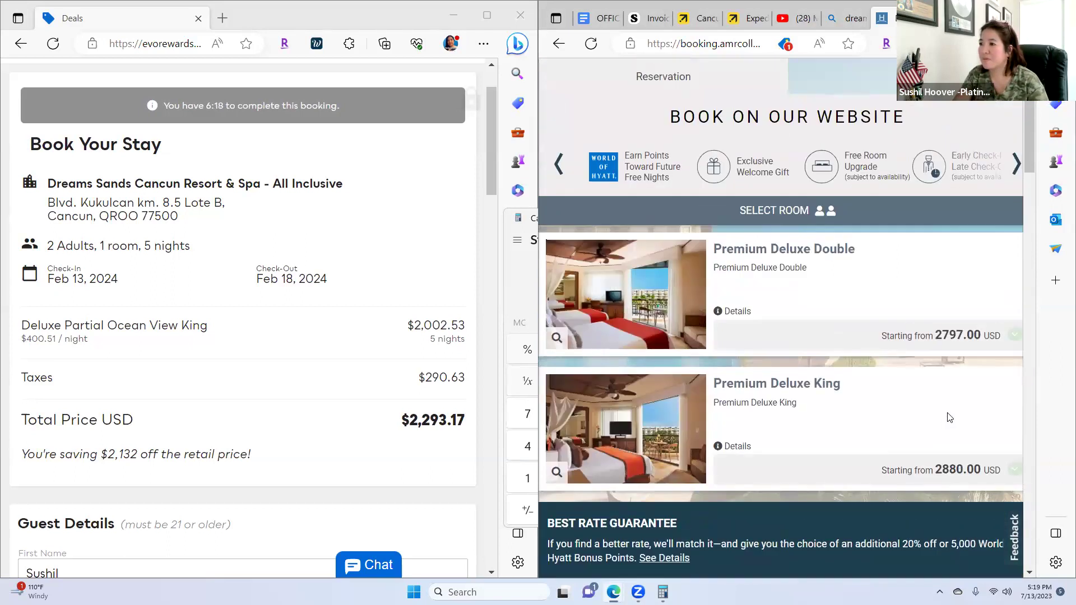
- Review the remaining room rates through the Preferred Club rooms and suites to the Ocean Front Presidential Suite
scroll(949, 417, "down", 5)
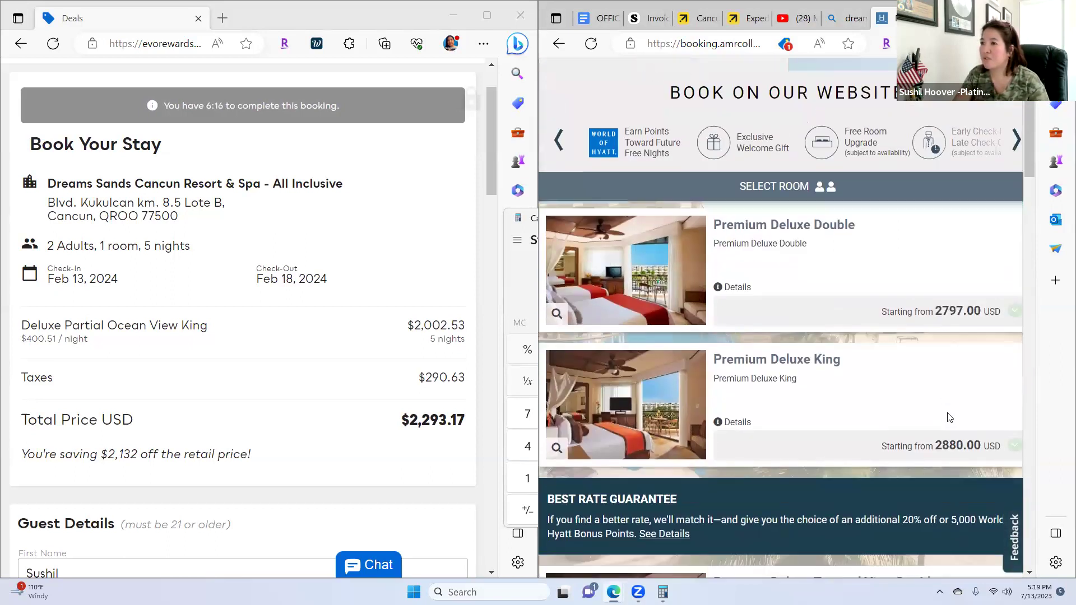
scroll(949, 415, "down", 4)
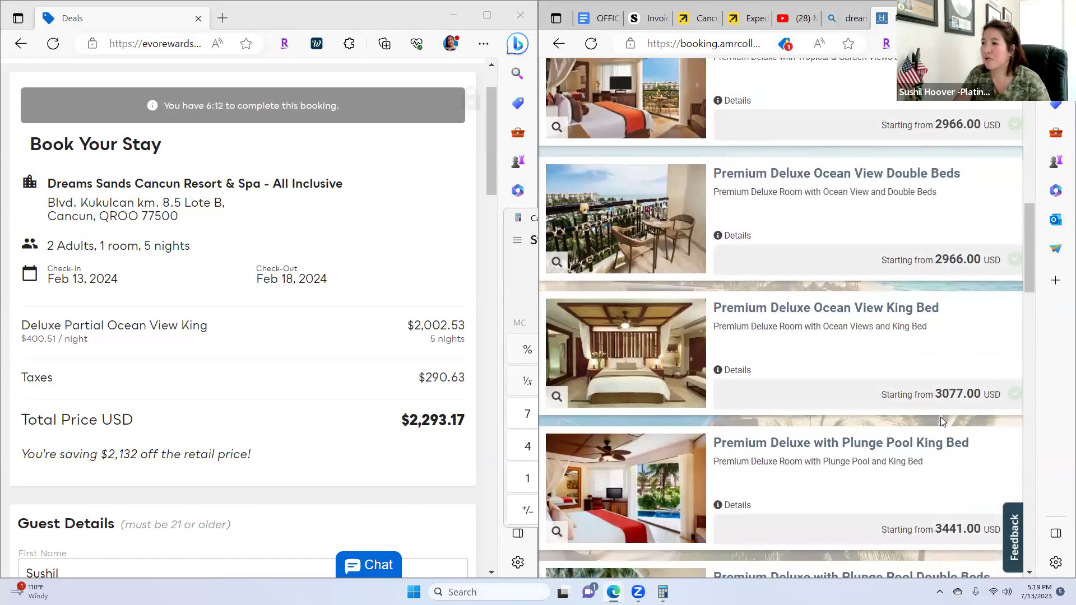
scroll(941, 418, "down", 3)
scroll(939, 421, "down", 5)
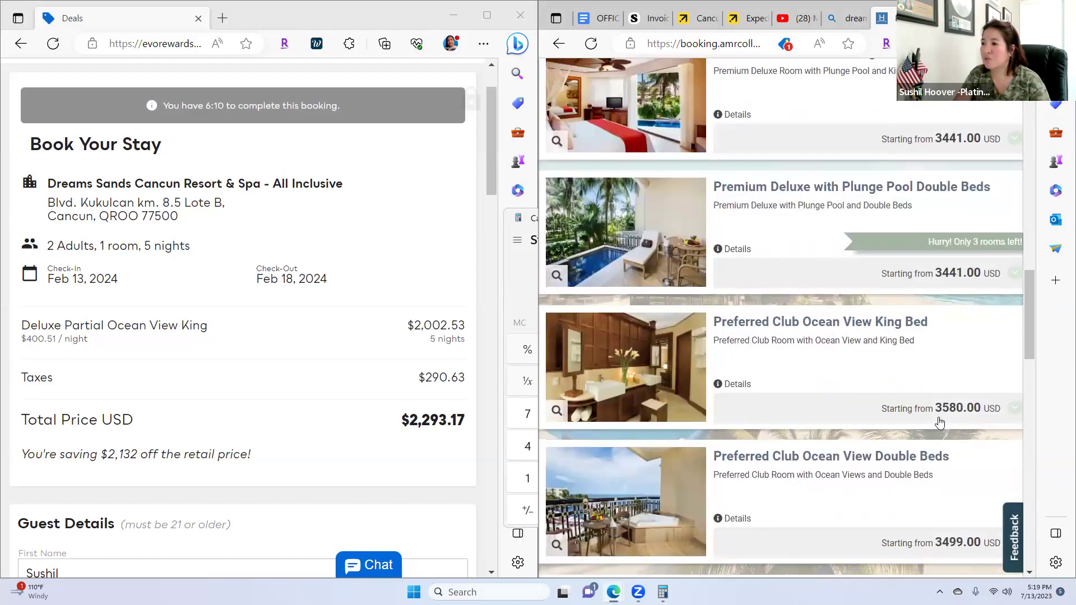
scroll(939, 421, "down", 5)
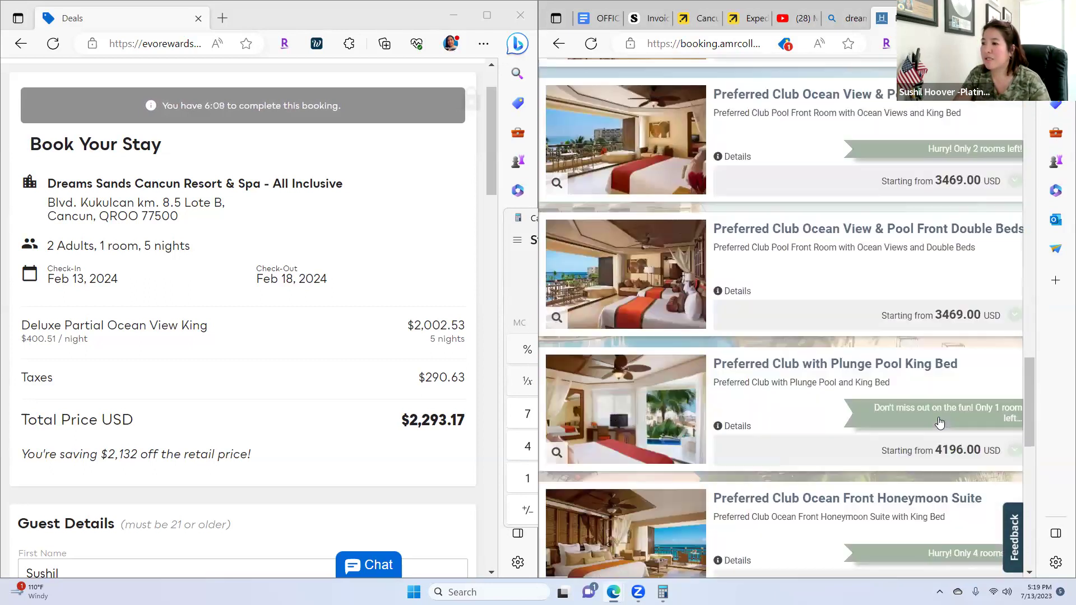
scroll(940, 422, "down", 5)
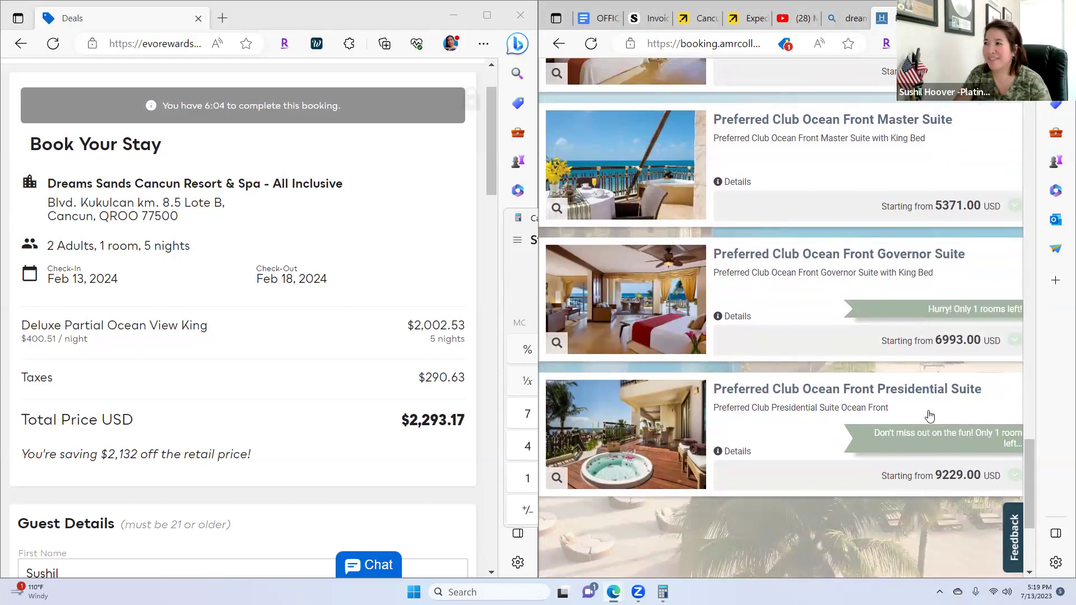
- Return to the Premium Deluxe Ocean View and Tropical View rooms and compare their starting prices with the Deals total
scroll(935, 417, "up", 7)
scroll(929, 410, "up", 5)
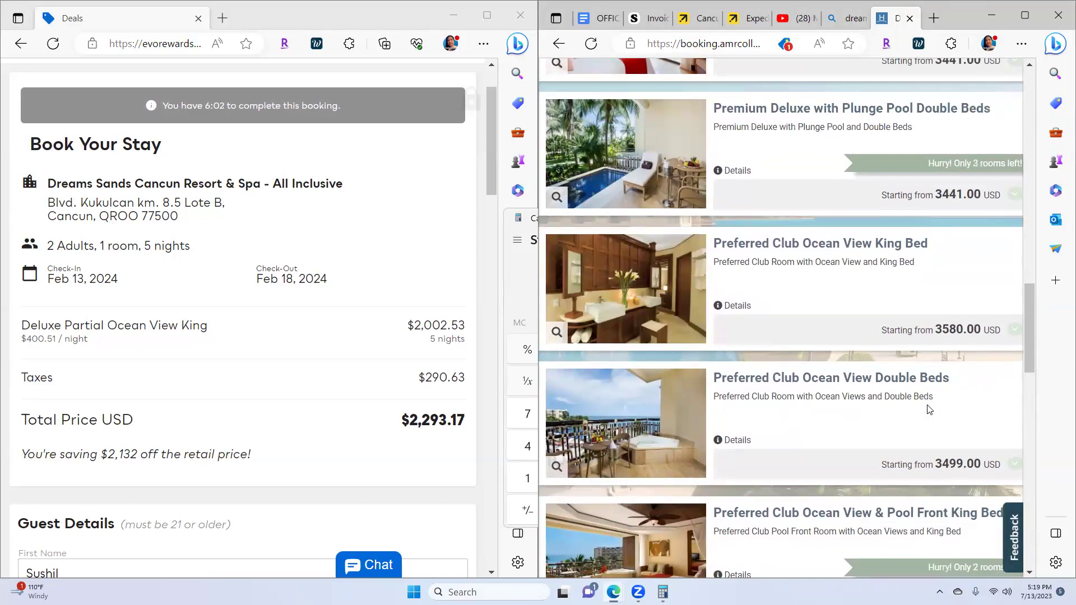
scroll(924, 414, "up", 3)
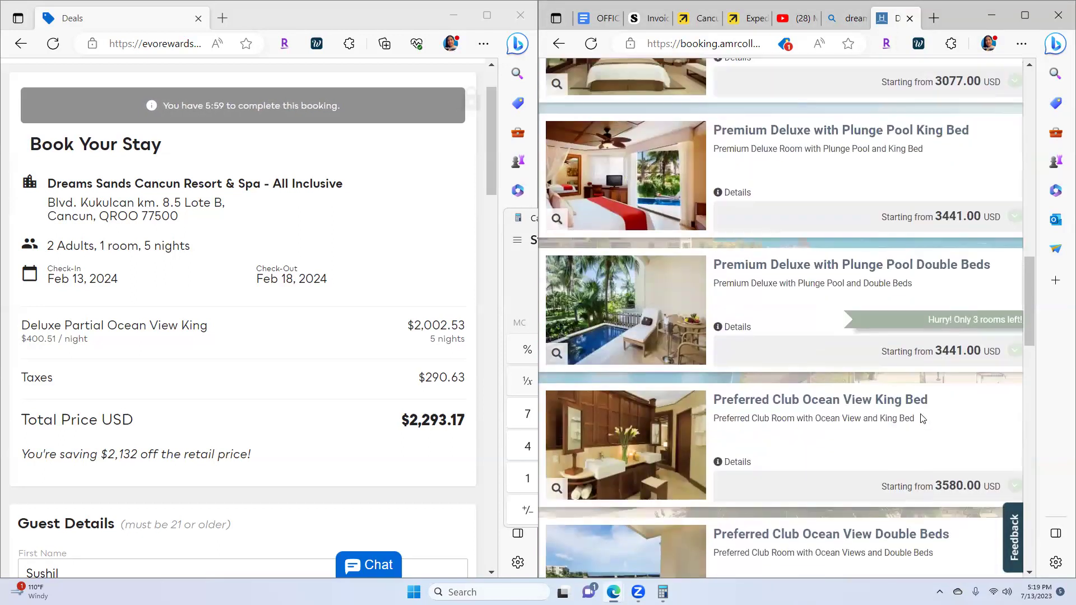
scroll(922, 417, "up", 2)
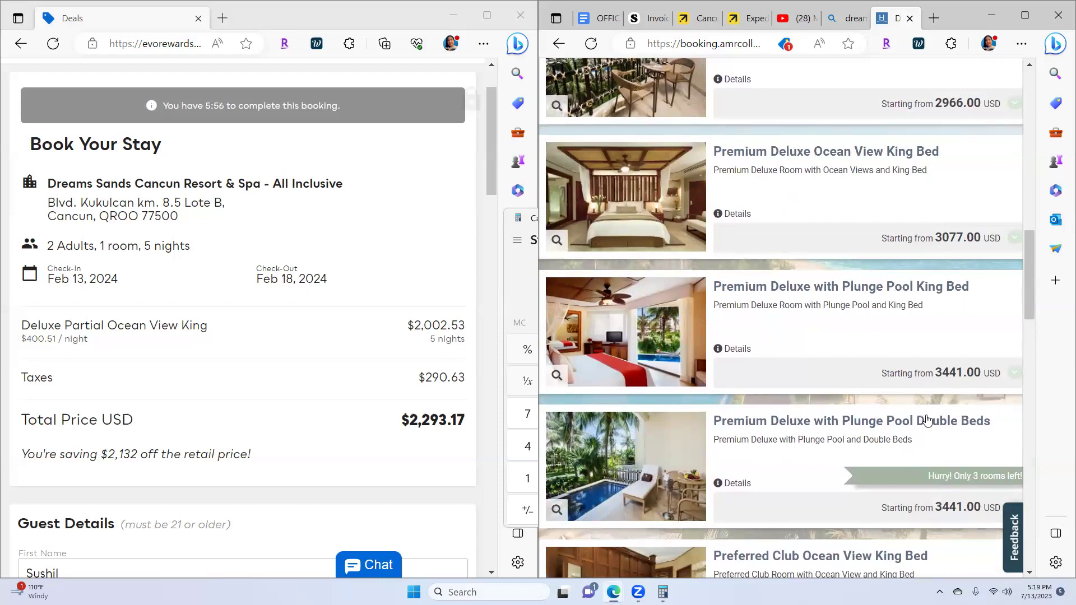
scroll(927, 420, "up", 4)
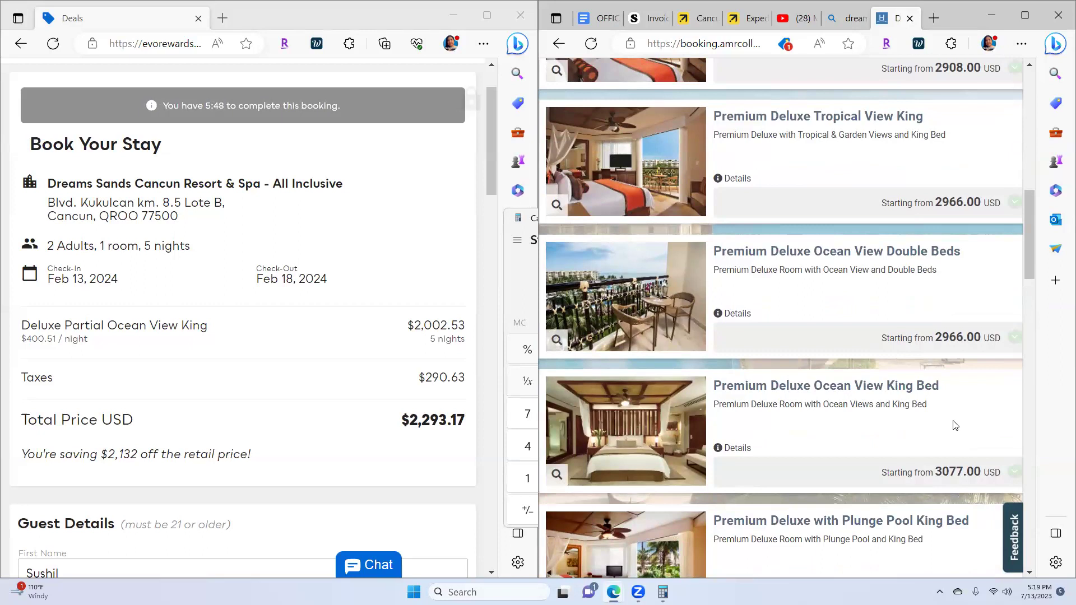
scroll(951, 423, "down", 1)
scroll(946, 422, "up", 3)
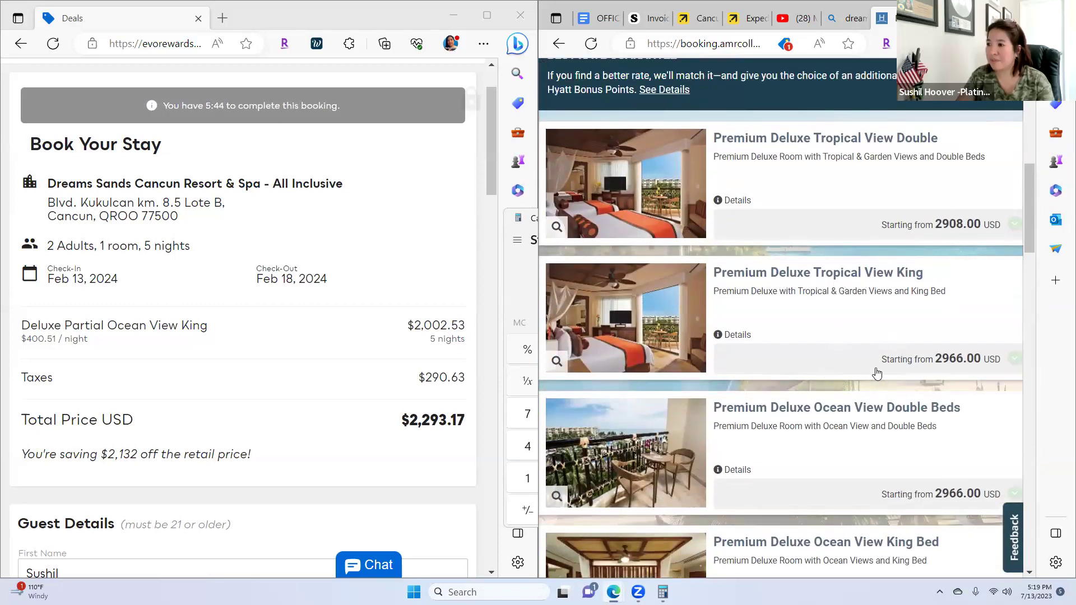
- Check the Premium Deluxe Tropical View King's available rate and room description, returning to the room list
left_click(796, 280)
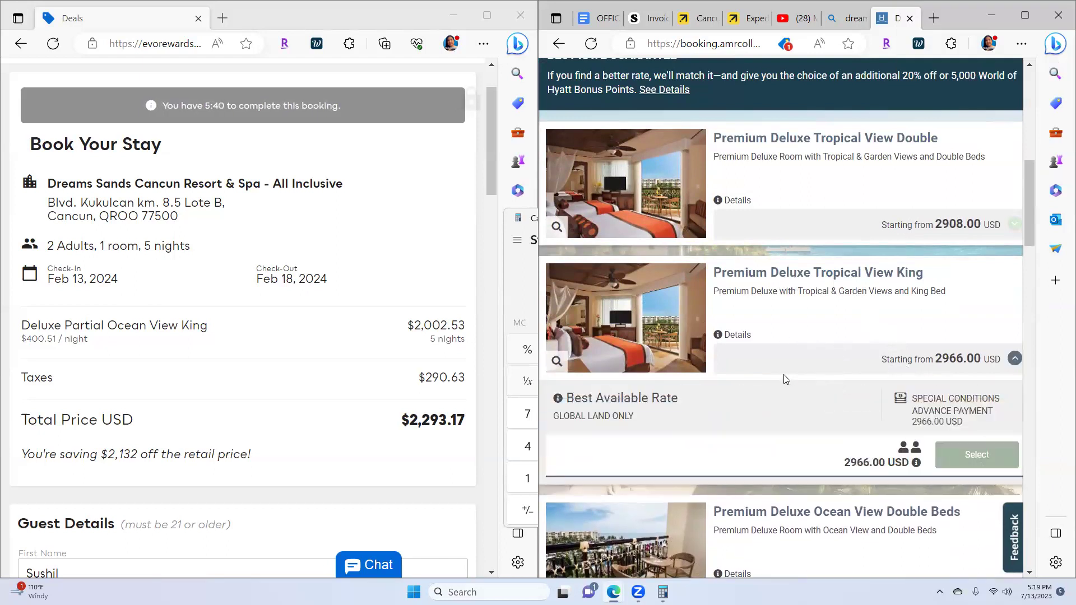
scroll(884, 389, "down", 1)
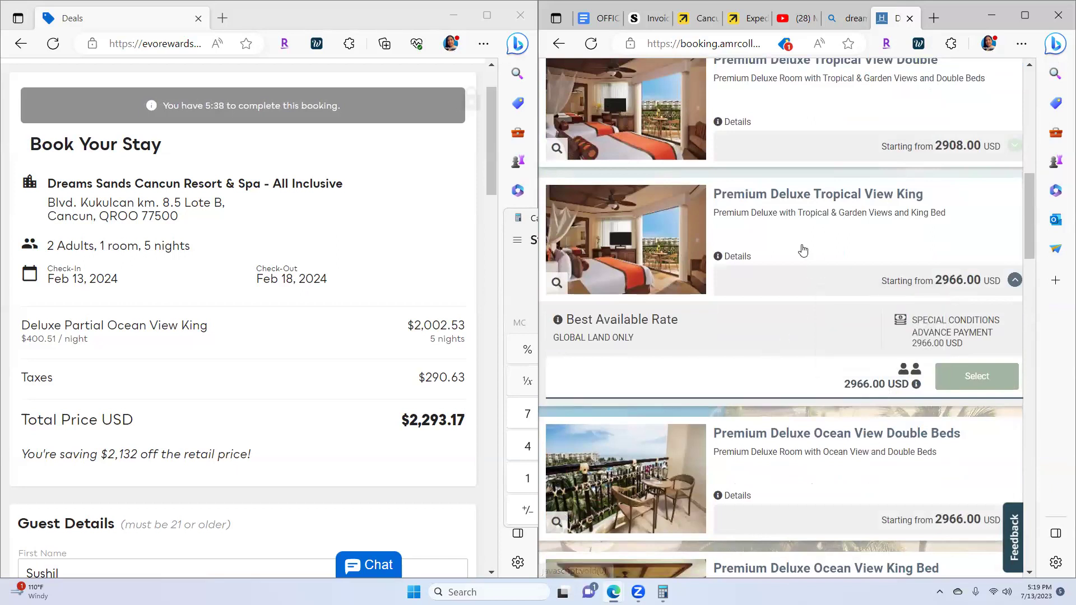
left_click(738, 255)
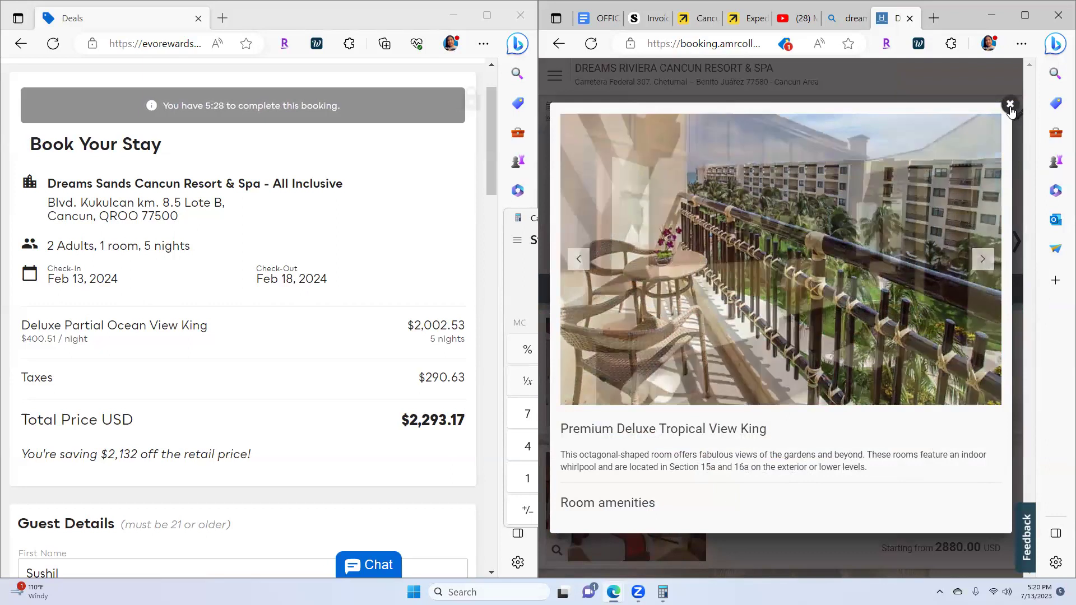
left_click(1009, 105)
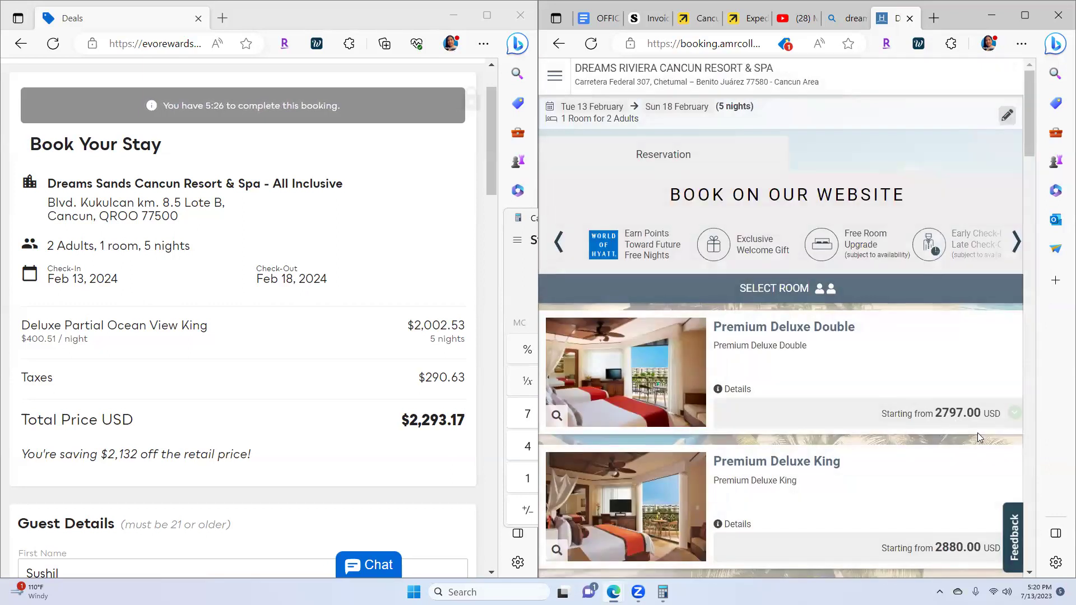
scroll(950, 440, "down", 7)
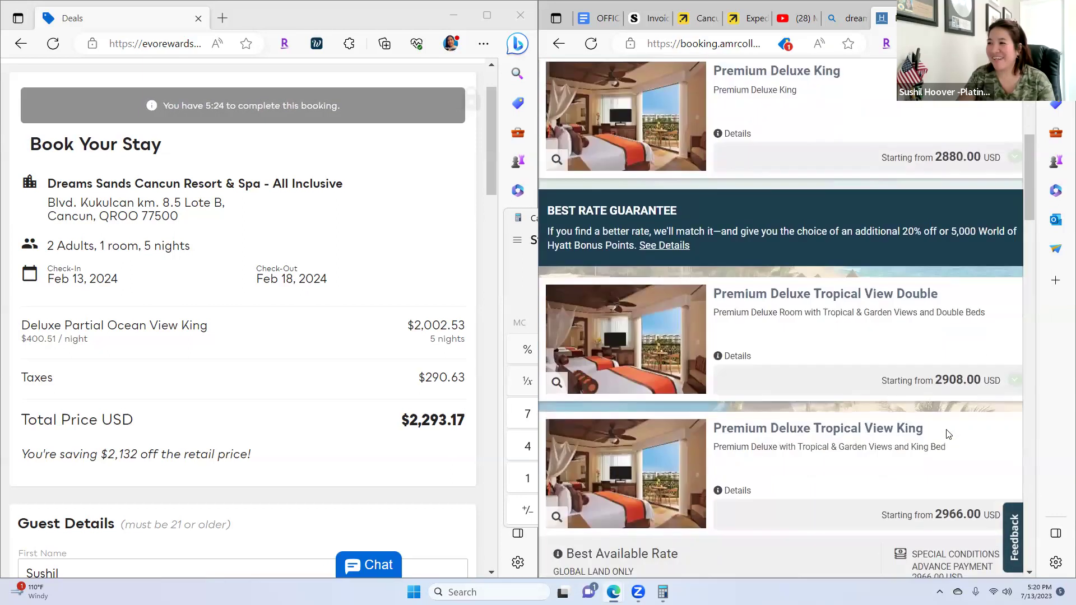
scroll(947, 435, "up", 4)
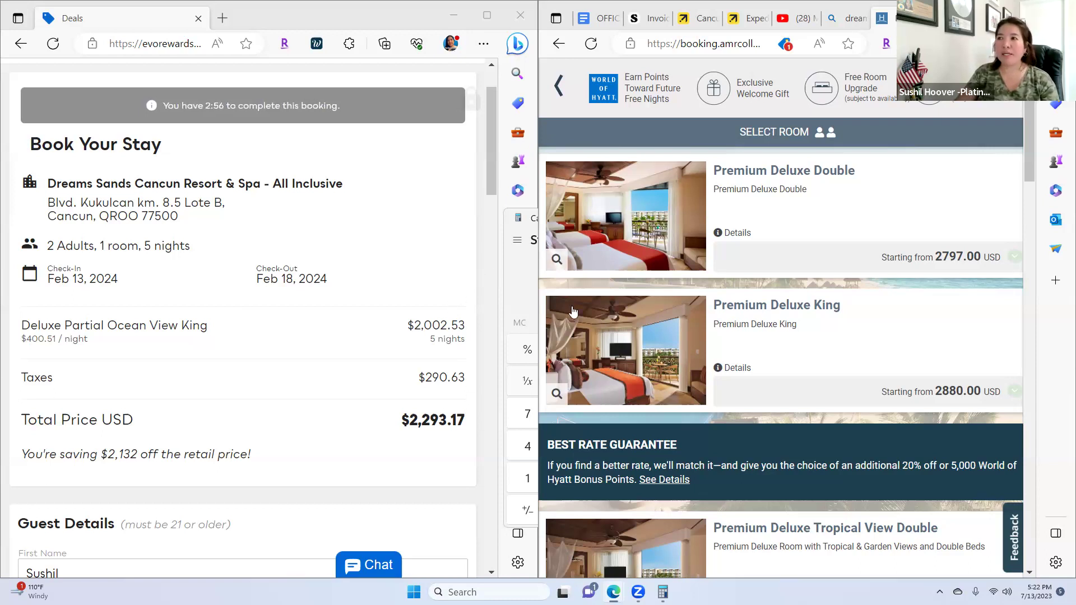
- Switch to the OFFICIAL CCAF document and review the credit card authorization form's traveler, charge, card and signature fields
left_click(598, 18)
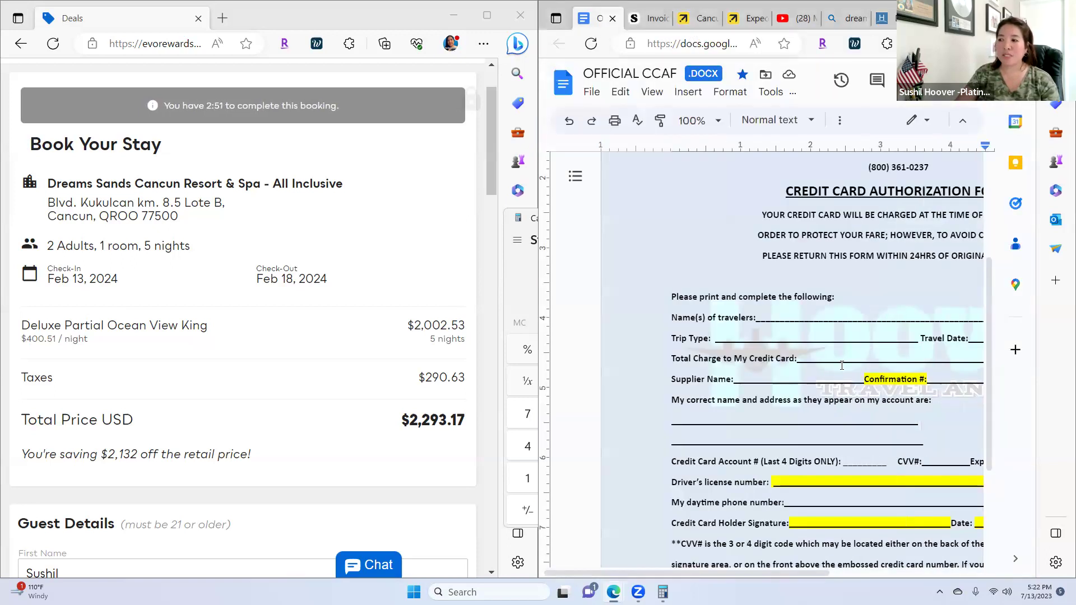
left_click_drag(788, 575, 872, 569)
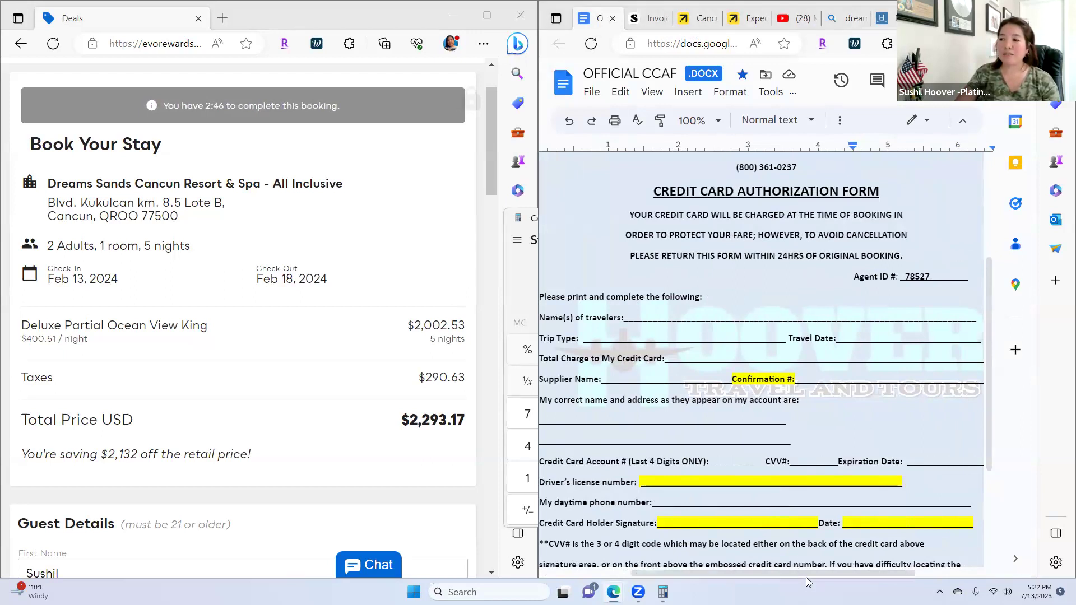
left_click_drag(809, 572, 772, 573)
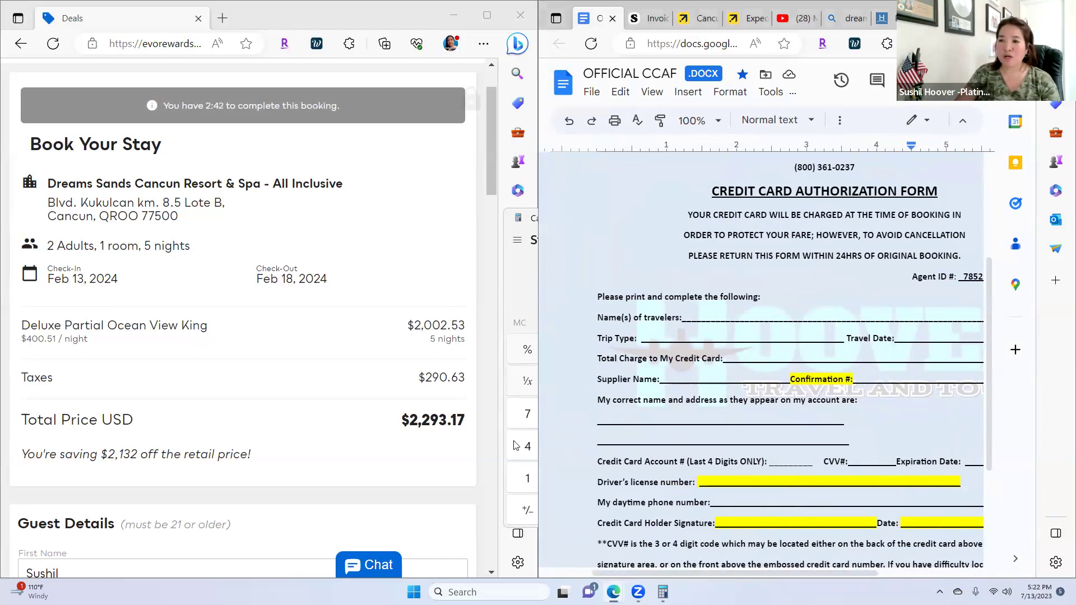
left_click(391, 436)
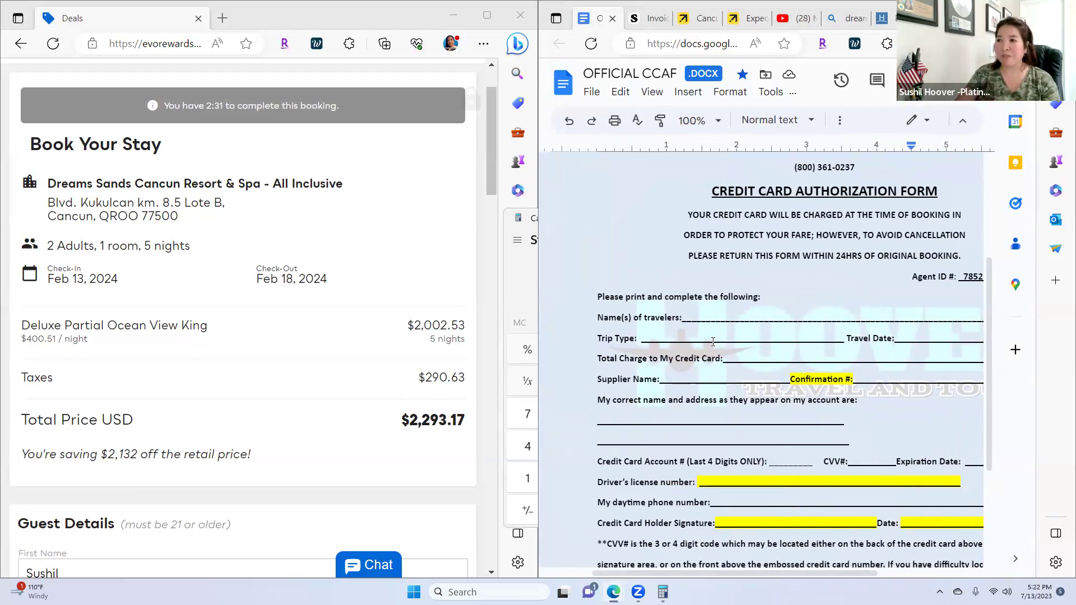
scroll(805, 535, "down", 2)
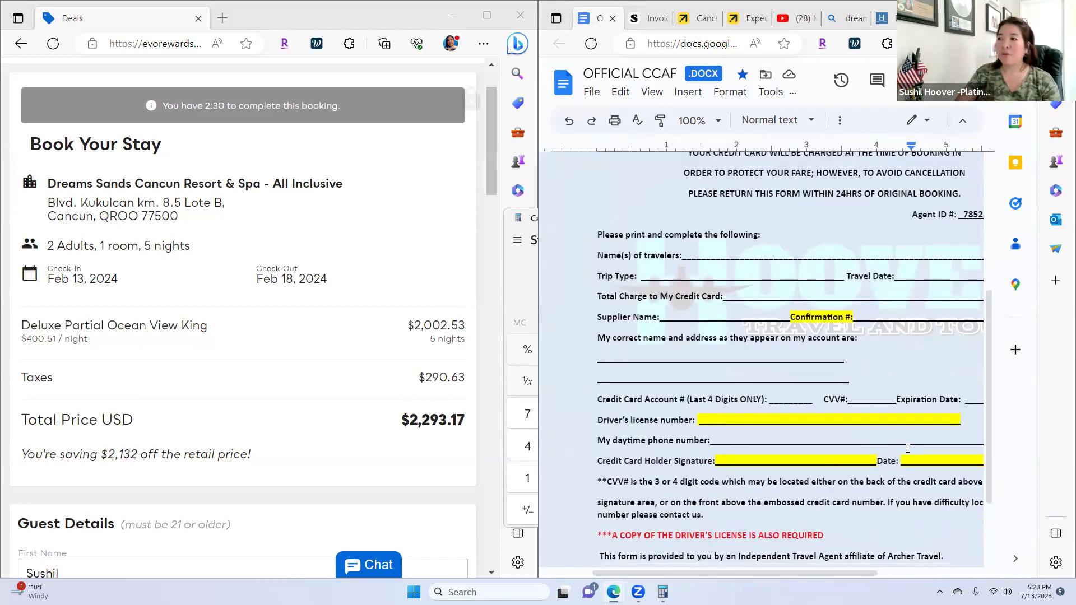
left_click_drag(778, 571, 806, 569)
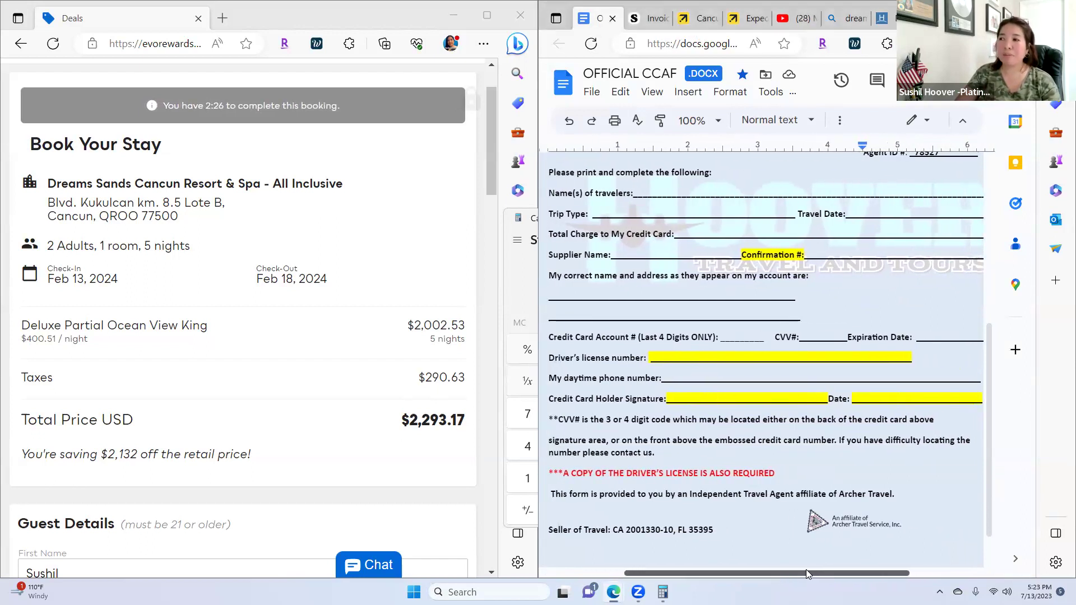
scroll(802, 539, "up", 1)
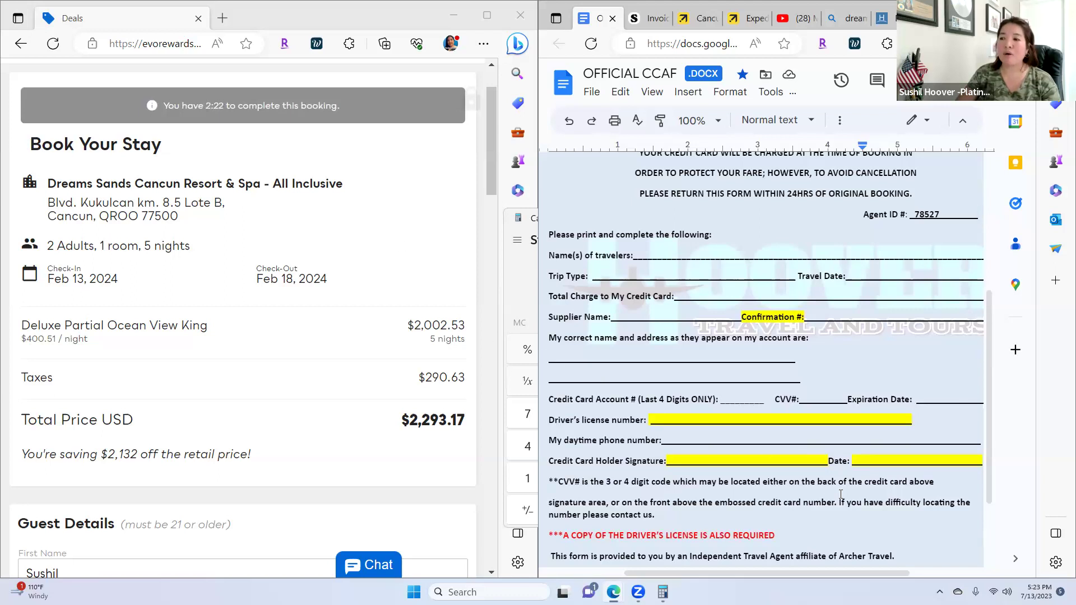
scroll(873, 513, "down", 2)
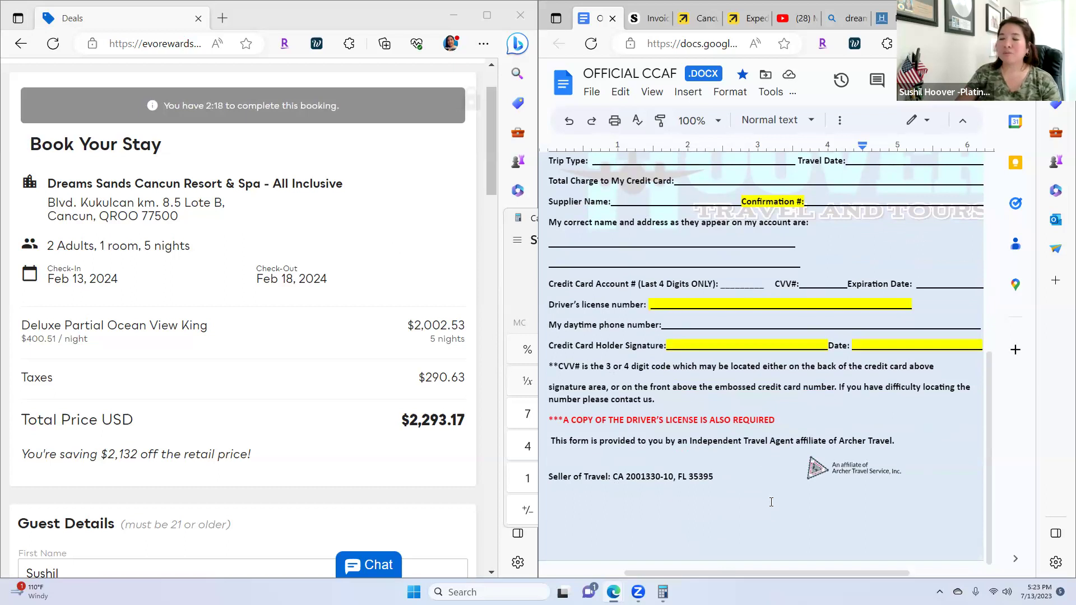
scroll(770, 502, "up", 2)
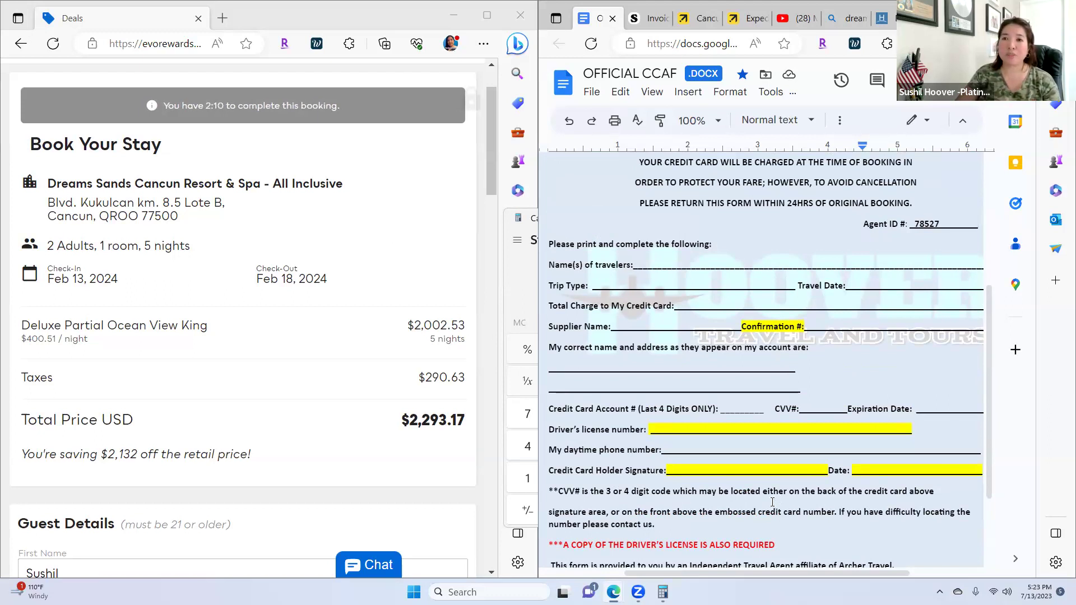
scroll(771, 503, "up", 1)
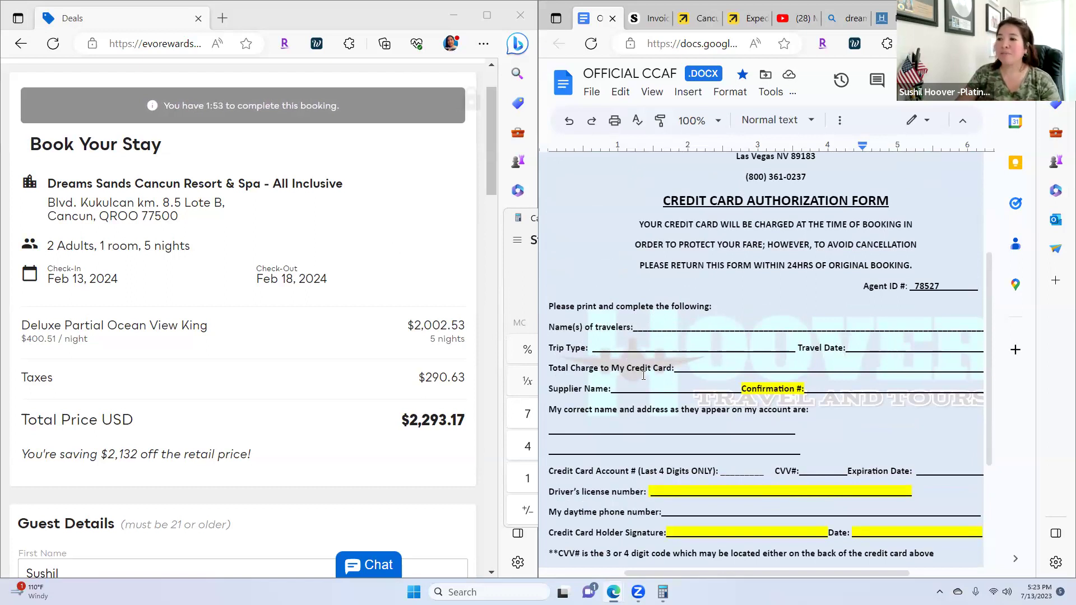
- Fill in the form's Total Charge to My Credit Card line with "$2,293.17- Dream Sands cancun Resort"
left_click(682, 369)
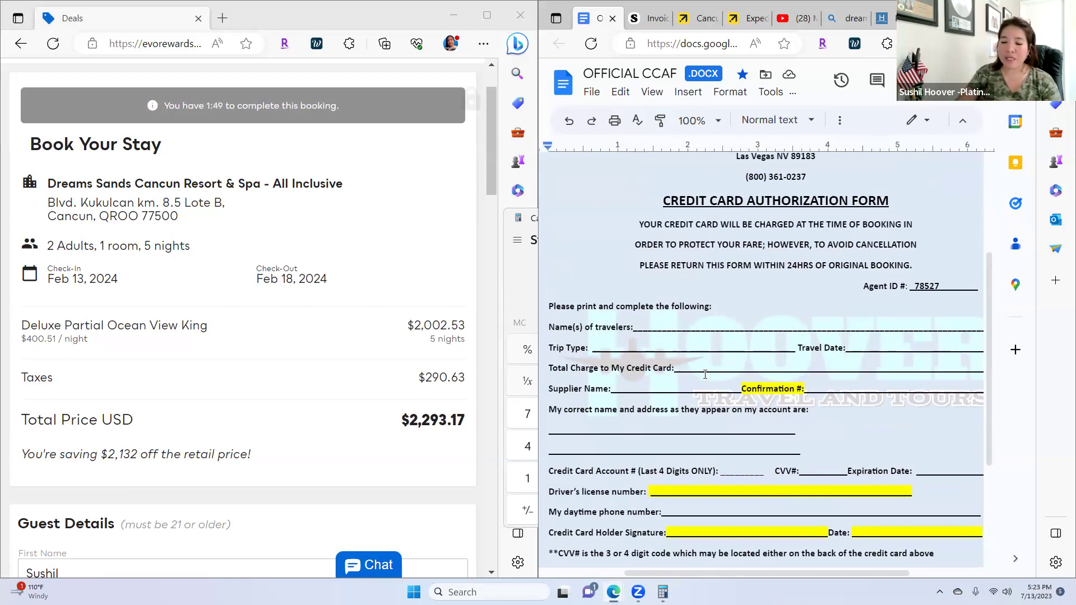
type("$")
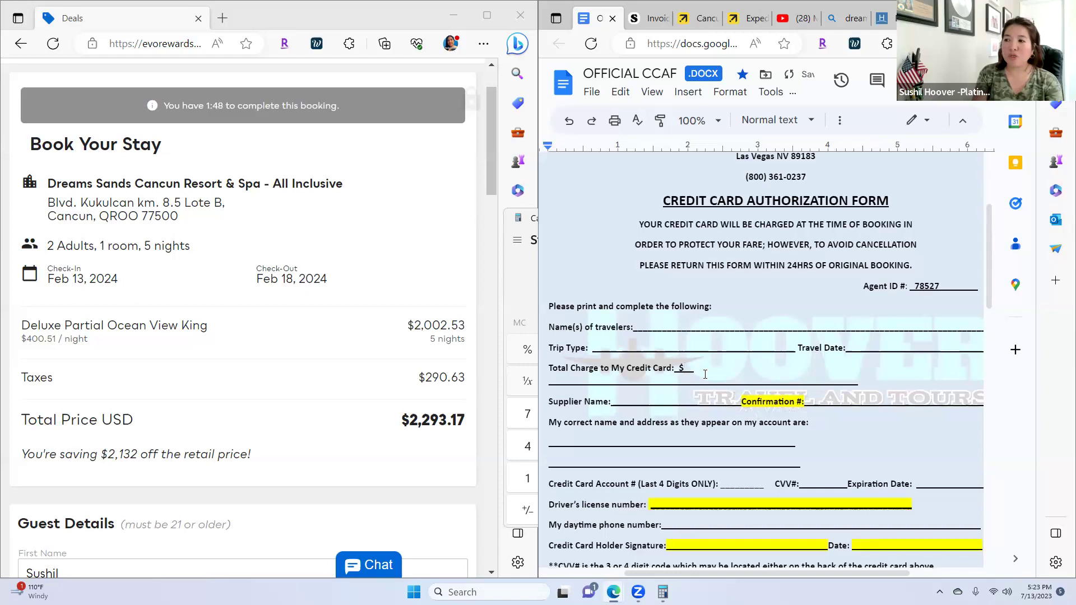
type("2,2")
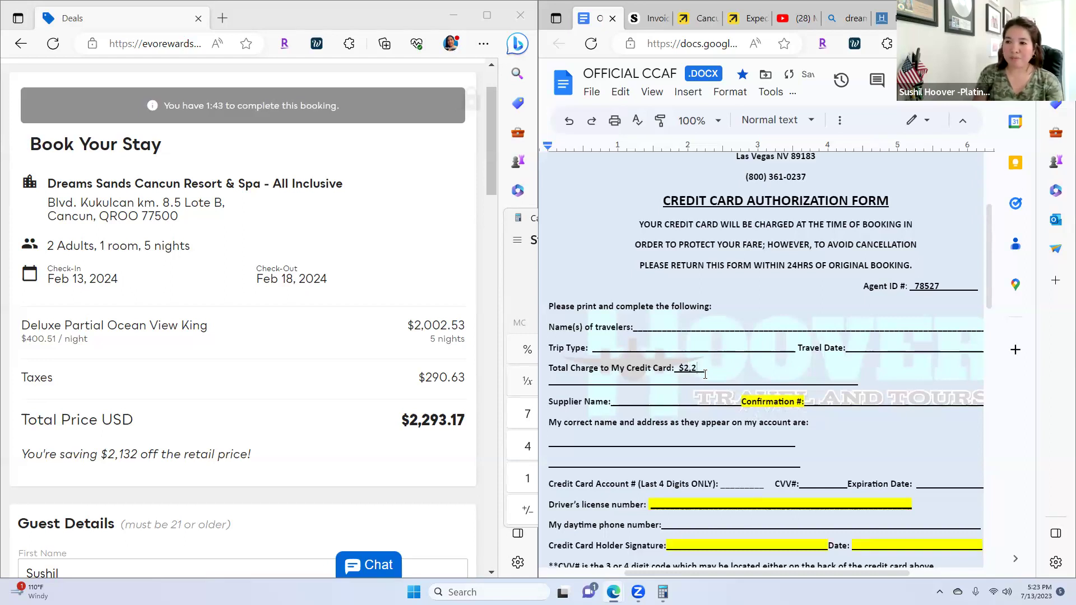
type("93.17")
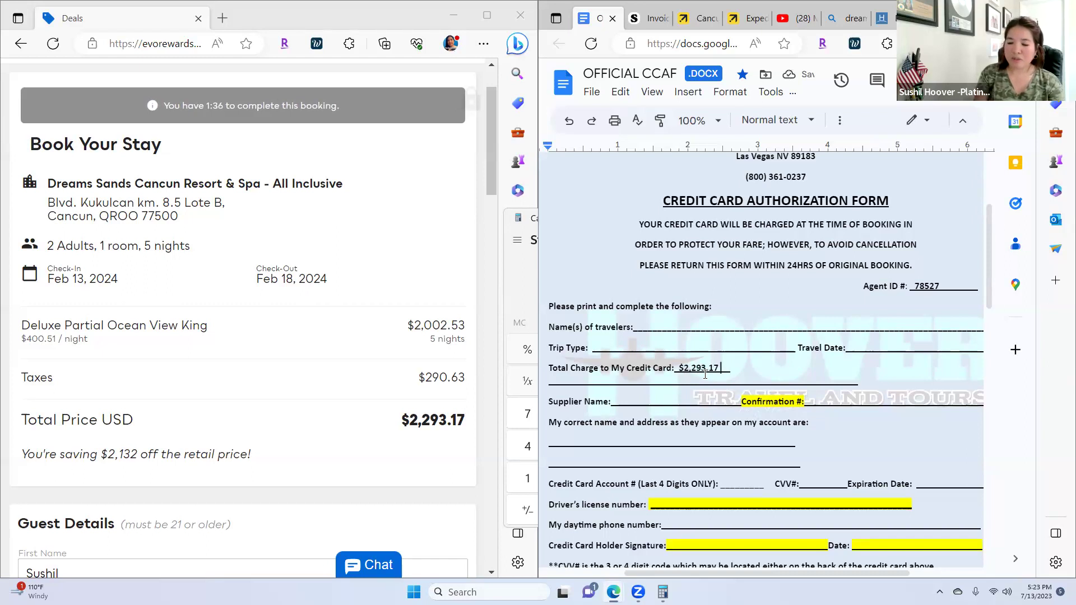
type(" - Dre")
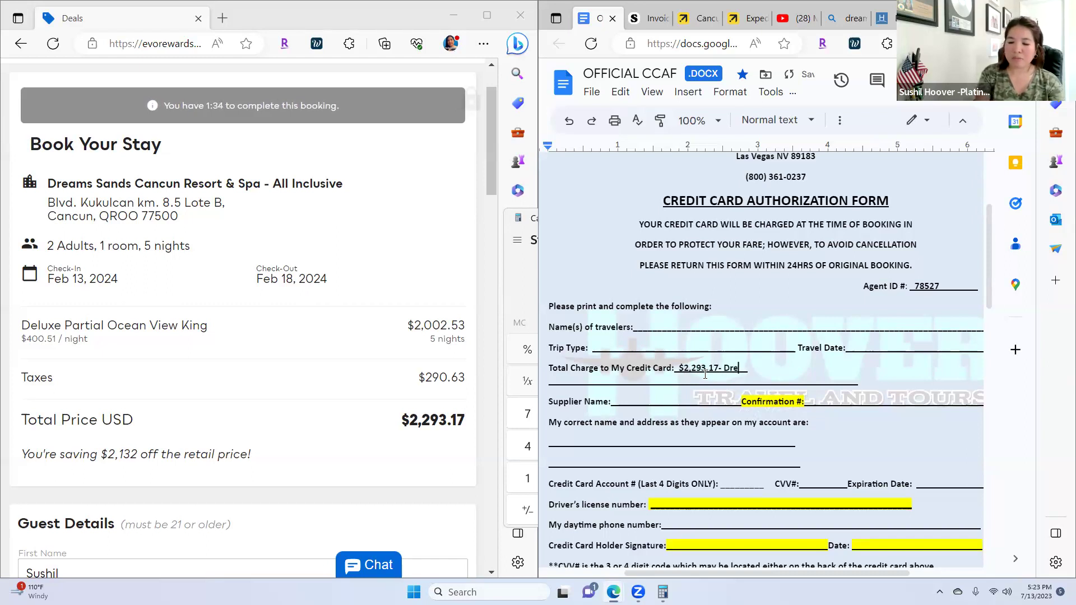
type("am SAn")
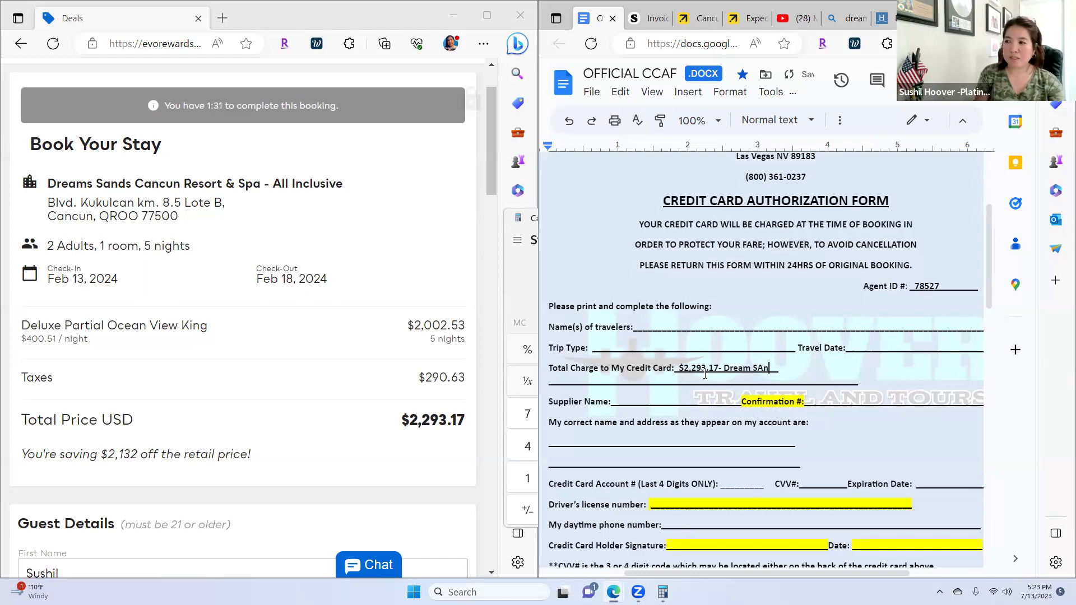
key("BackSpace")
key("BackSpace")
type("ands")
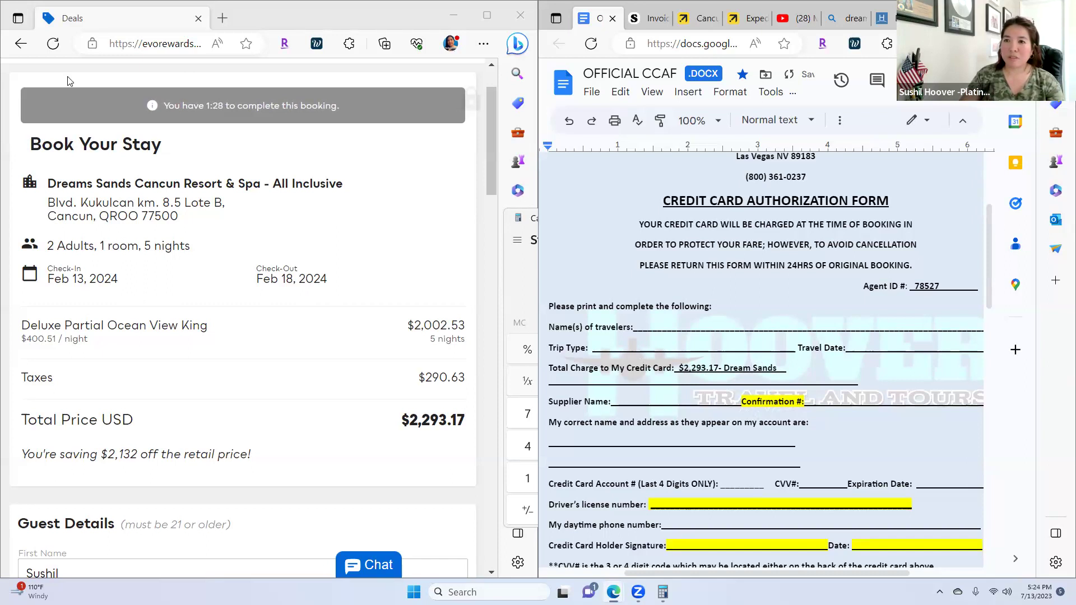
left_click(782, 368)
type("Cancun Resort")
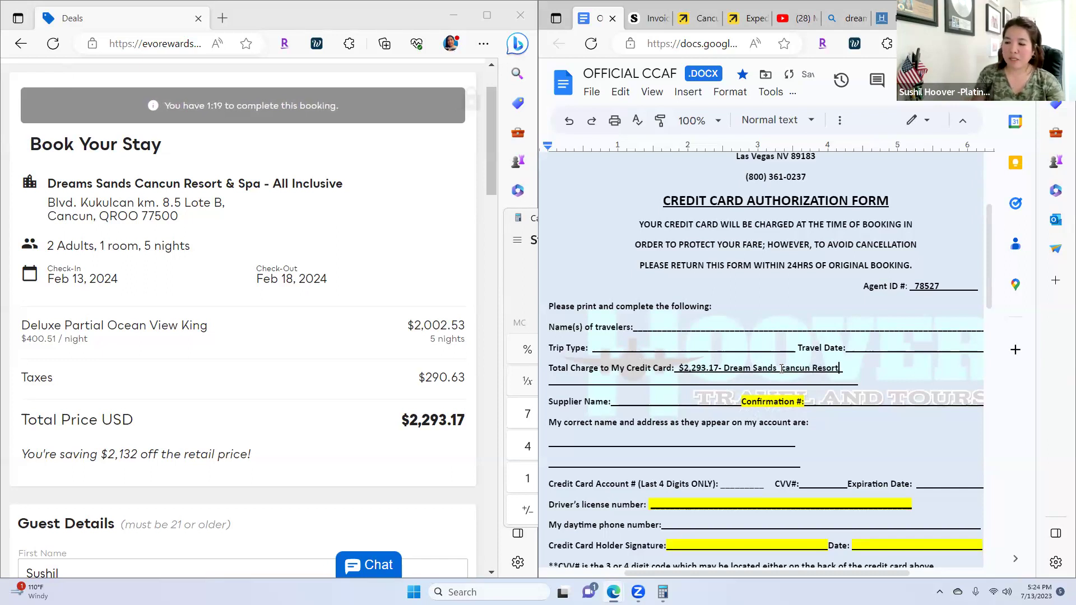
- Add a $300.00 non-refundable fee in parentheses after the resort name on the Total Charge line
type(" $300 (")
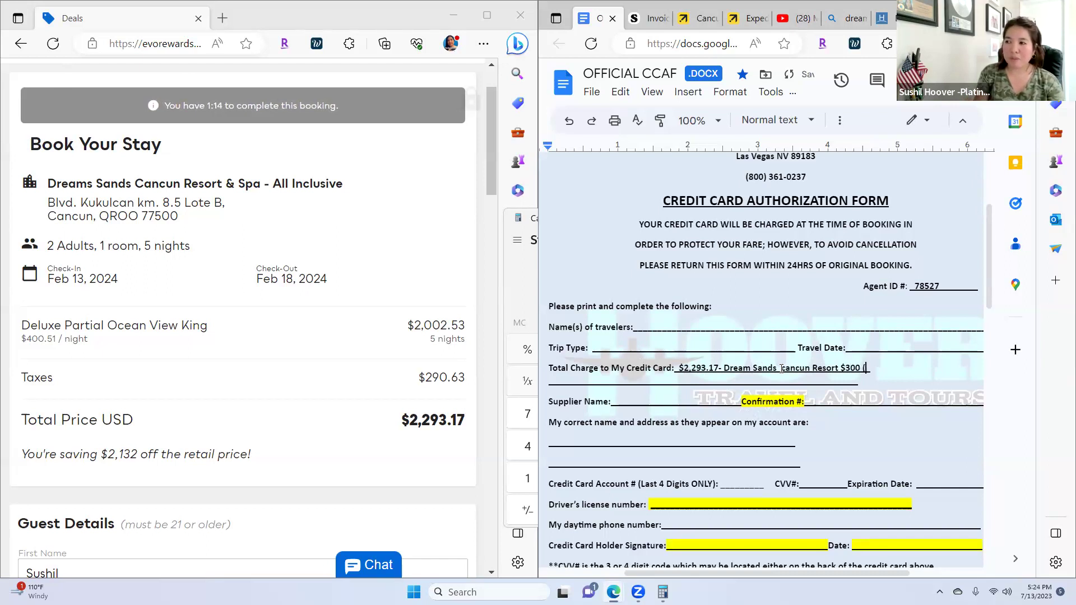
key("BackSpace")
key("BackSpace")
type(".00 (W")
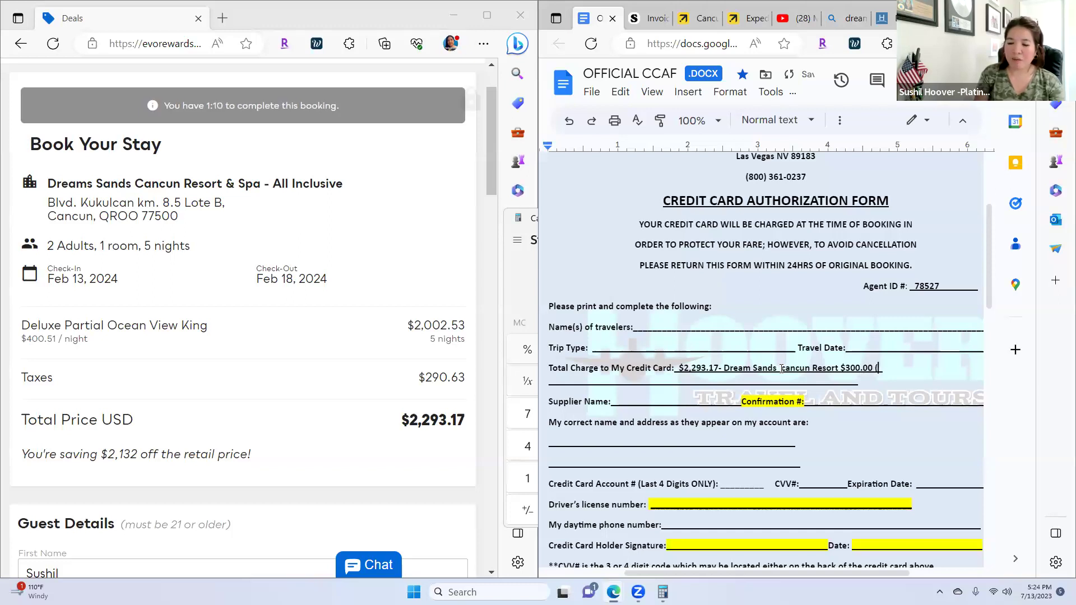
type("hole")
key("BackSpace")
key("BackSpace")
key("BackSpace")
key("BackSpace")
key("BackSpace")
type("No")
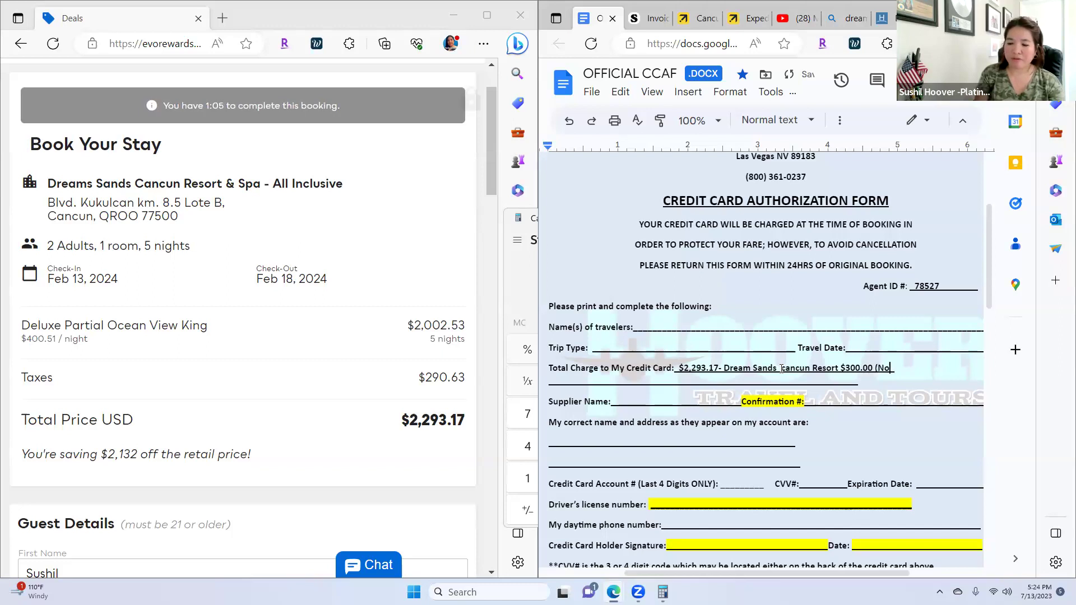
type("n-ref")
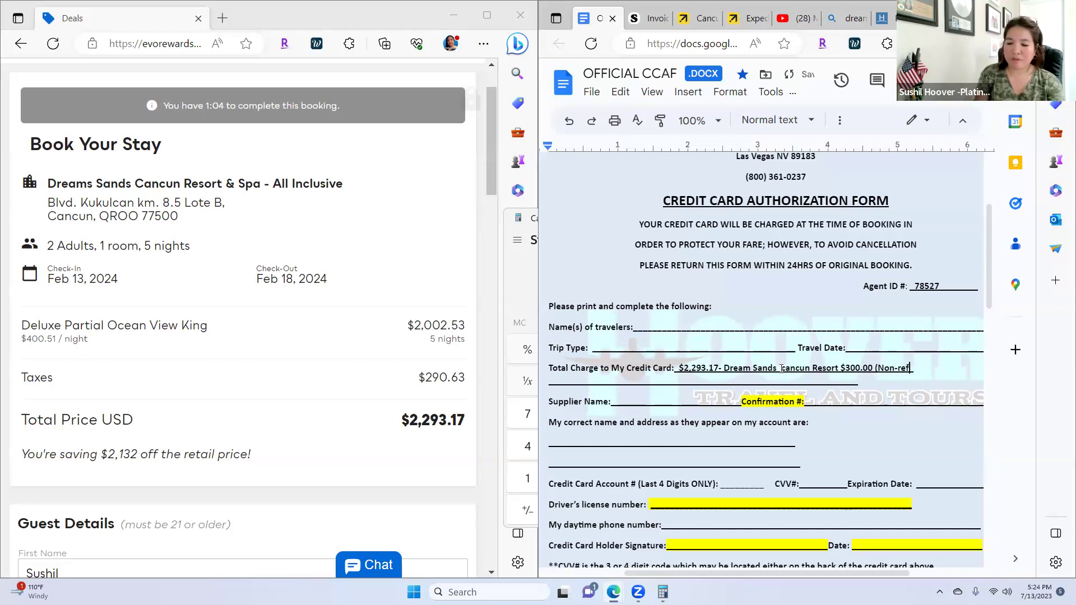
type("undable whole")
type("e Fee")
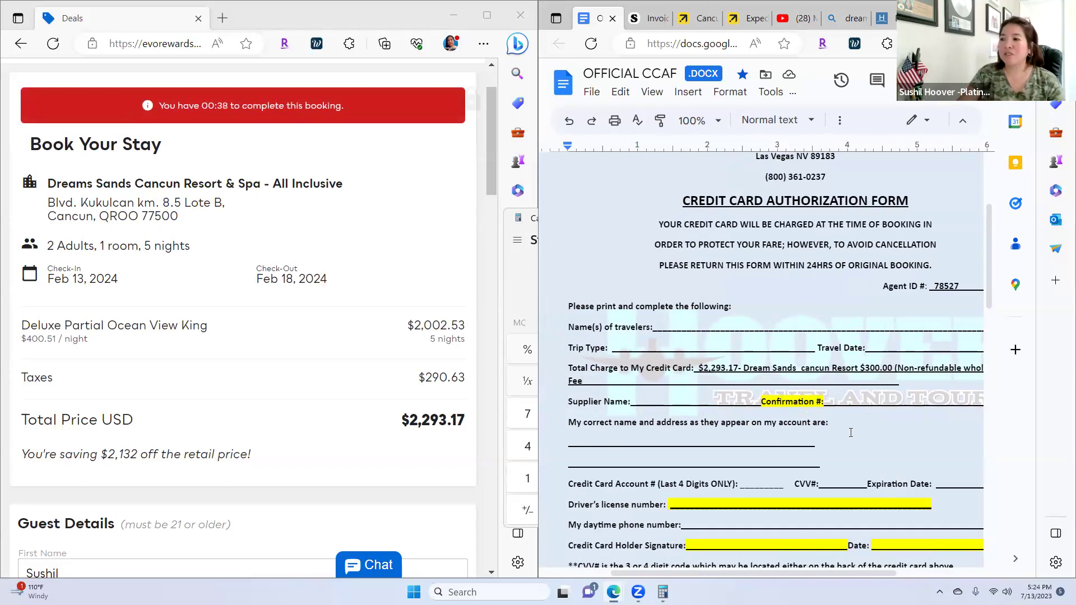
scroll(704, 475, "down", 1)
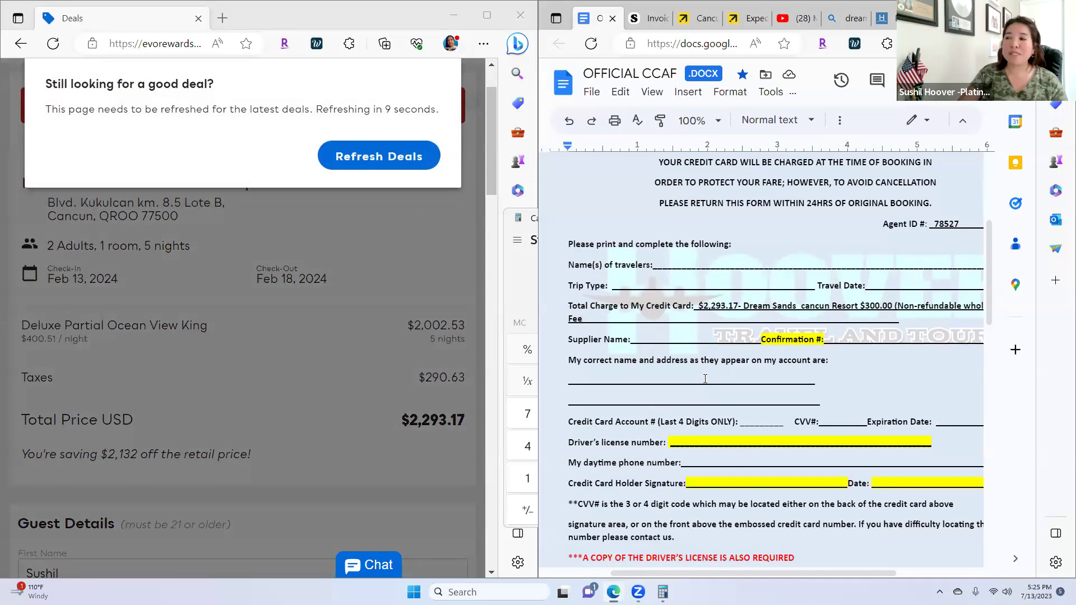
- Refresh the expired Dreams Sands Cancun deals and examine the Partial Ocean View Double offer, returning to the room list
left_click(384, 158)
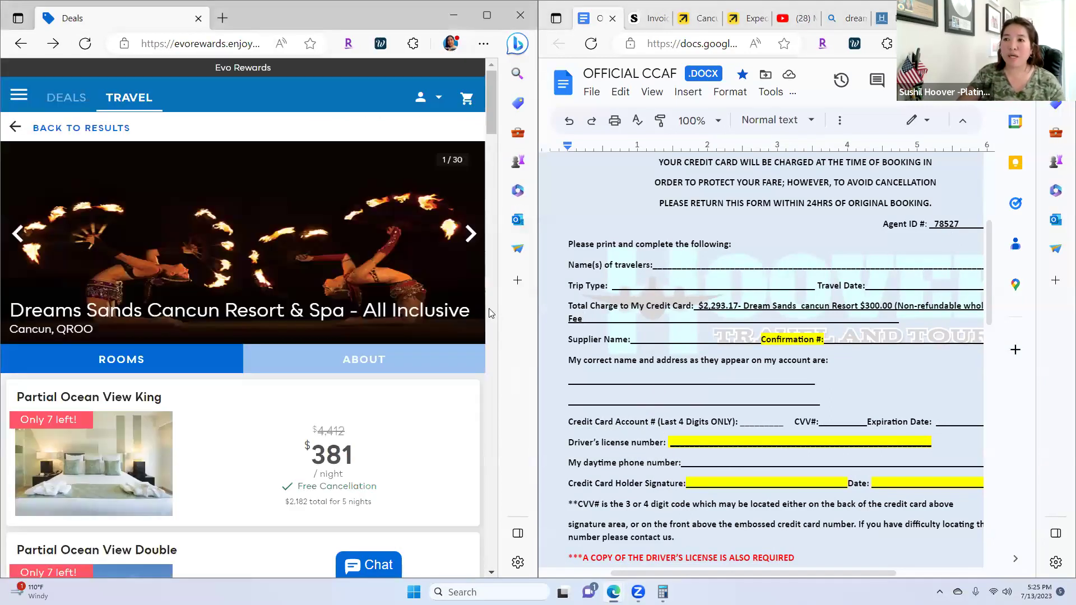
scroll(269, 401, "down", 4)
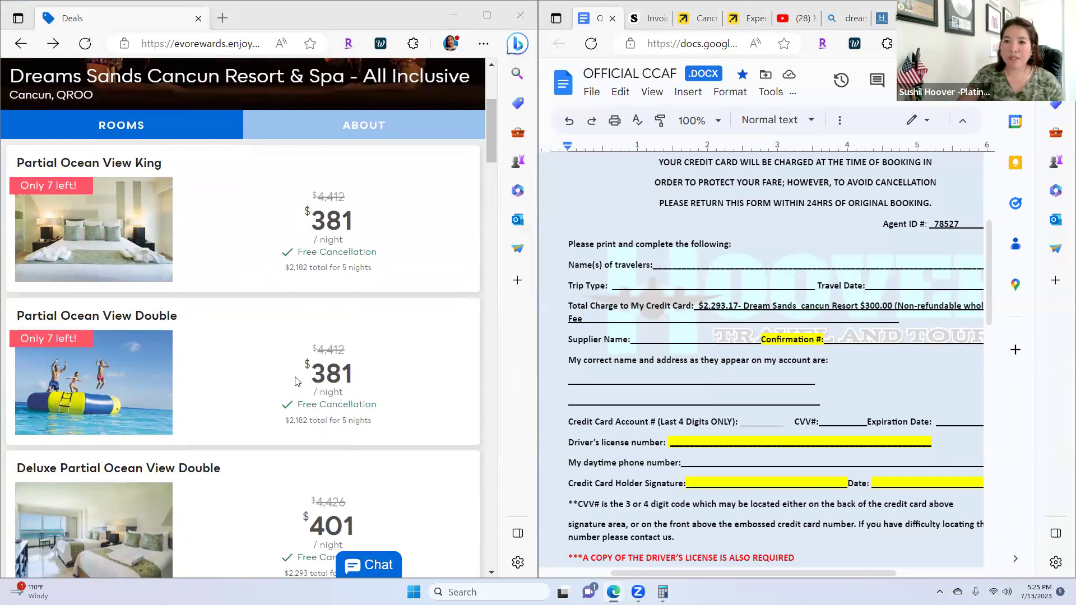
scroll(291, 376, "down", 1)
left_click(326, 300)
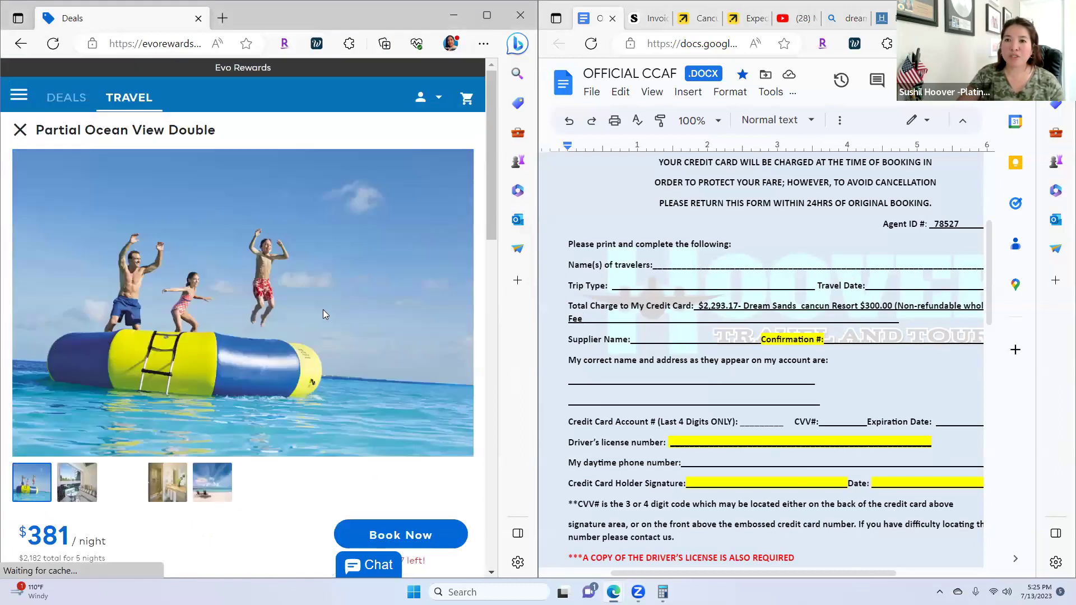
scroll(337, 432, "down", 3)
scroll(342, 415, "up", 4)
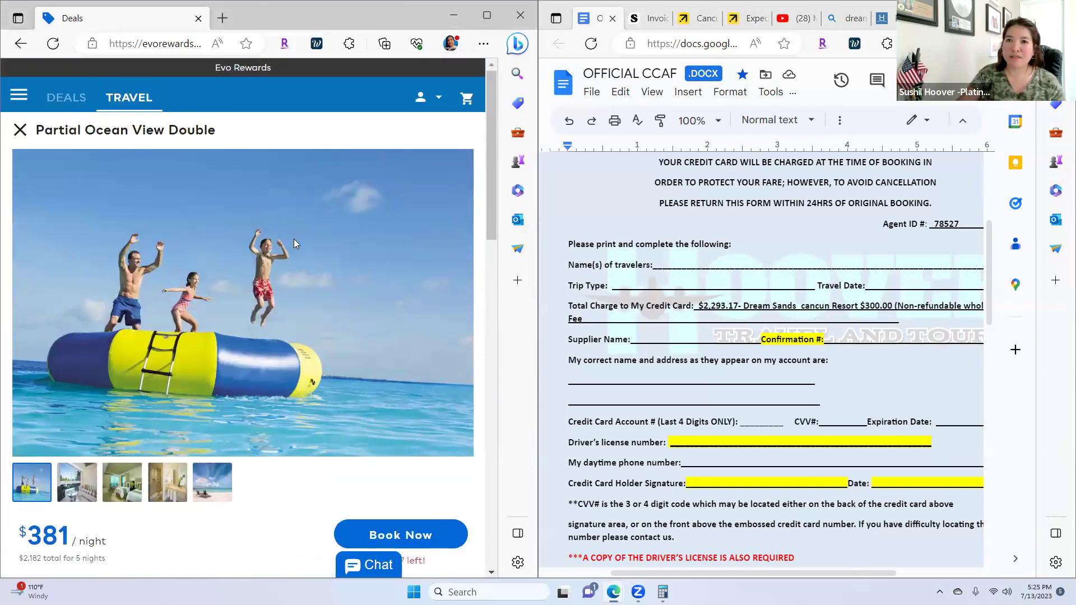
left_click(20, 131)
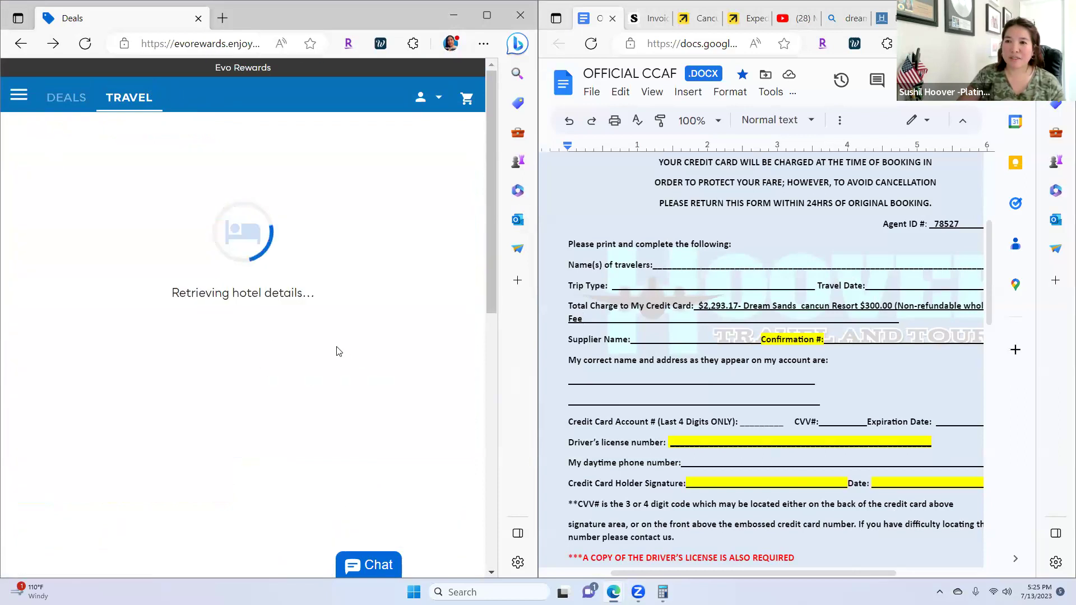
- Examine the Deluxe Partial Ocean View Double offer and return to the room list
scroll(284, 355, "down", 7)
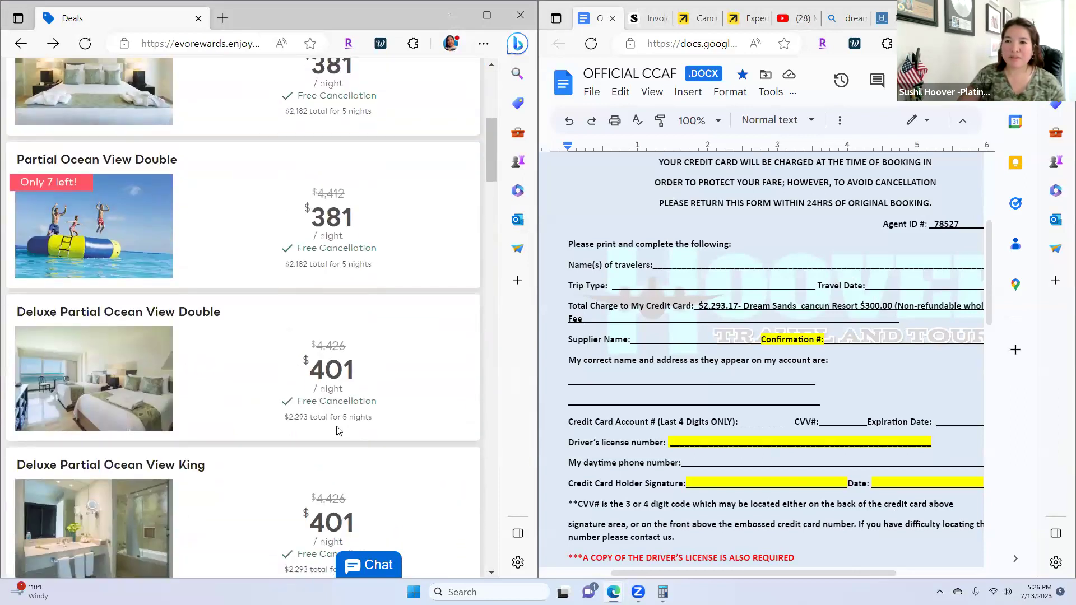
left_click(335, 375)
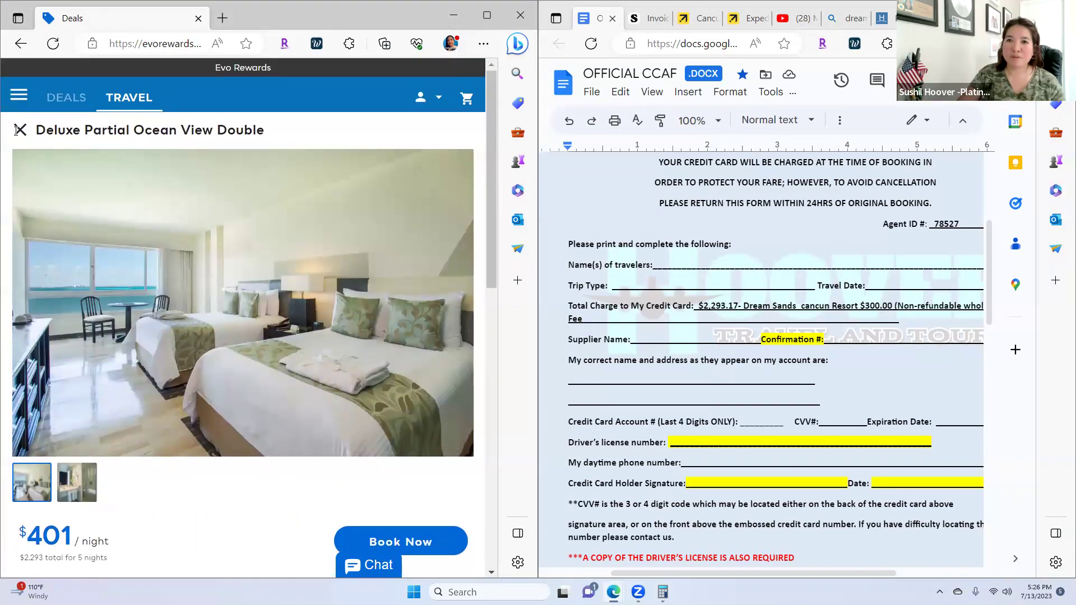
left_click(21, 126)
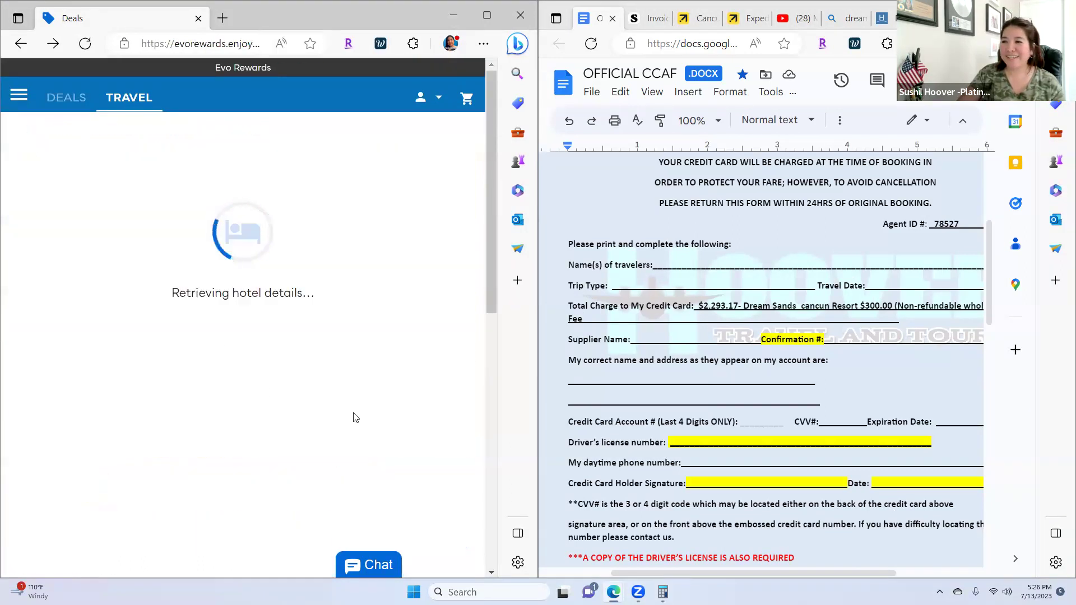
- Open the Deluxe Partial Ocean View King offer, review its cancellation policy and try to book it
scroll(353, 417, "down", 7)
scroll(353, 418, "down", 1)
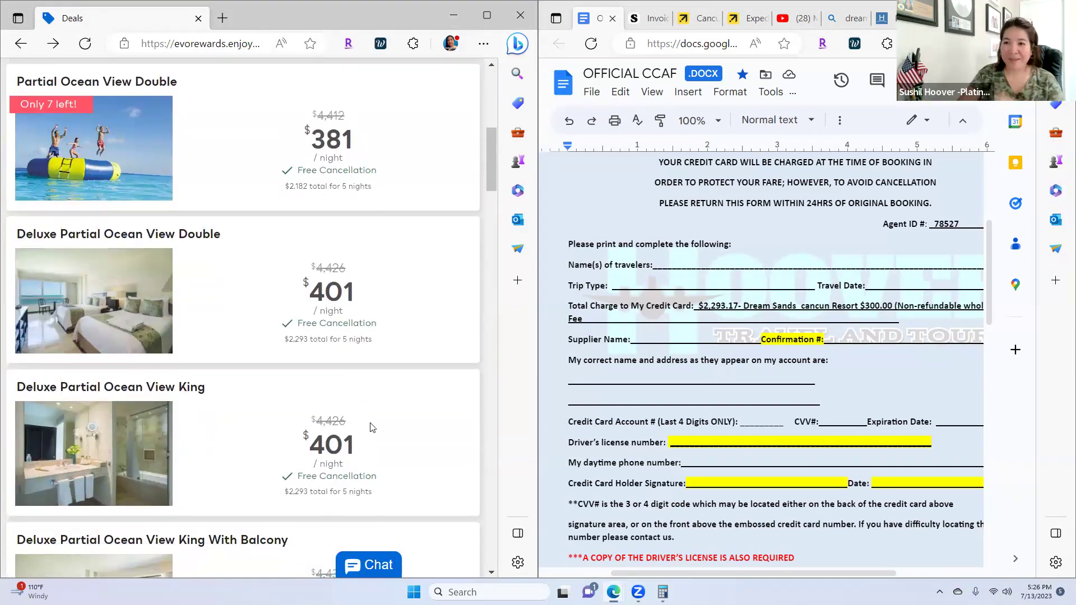
left_click(330, 448)
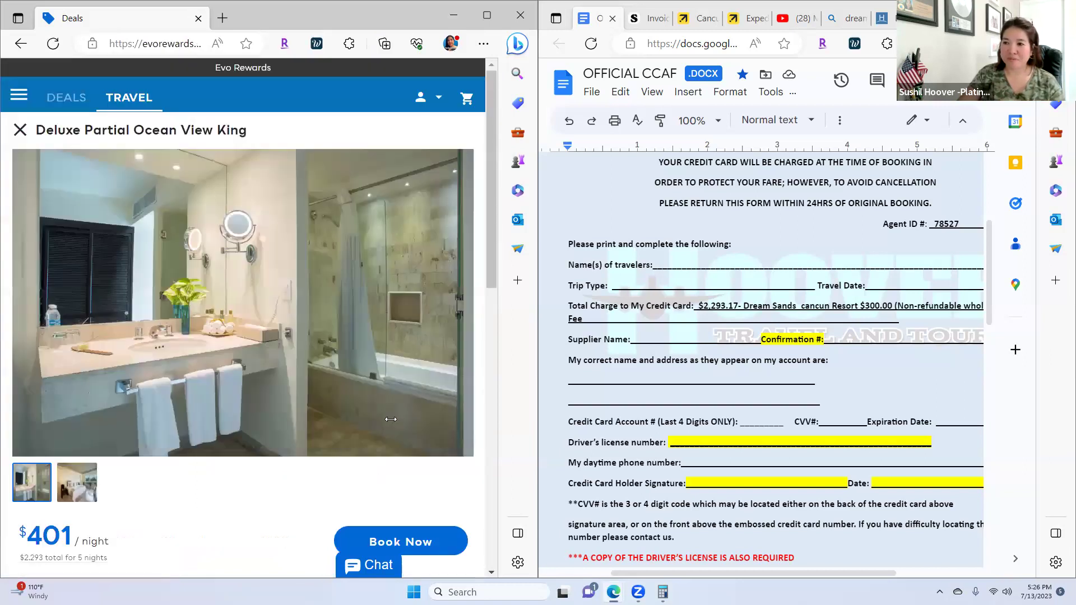
scroll(386, 352, "down", 4)
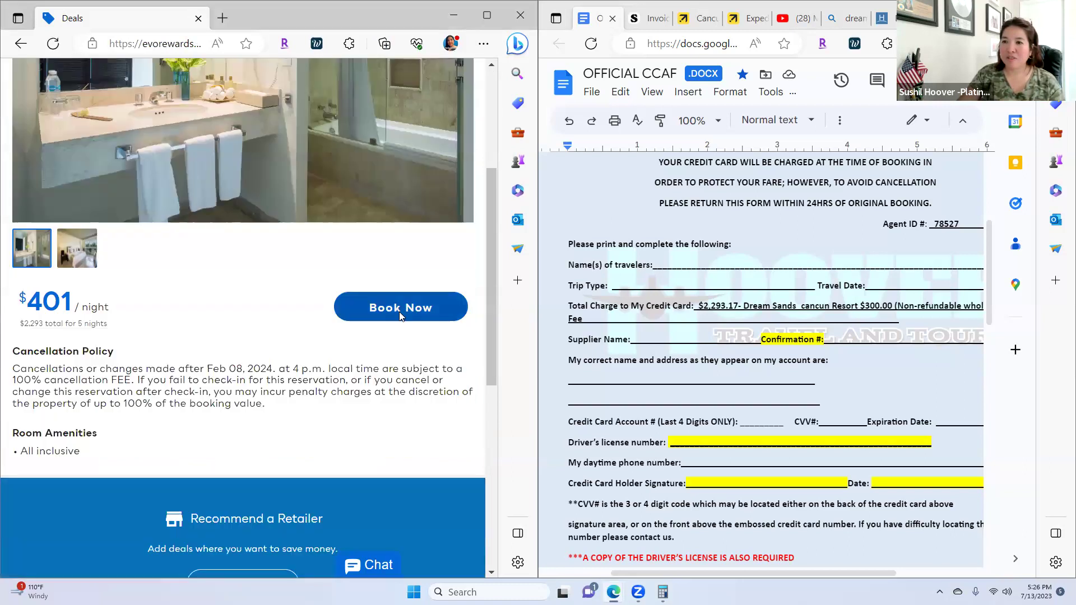
left_click(401, 307)
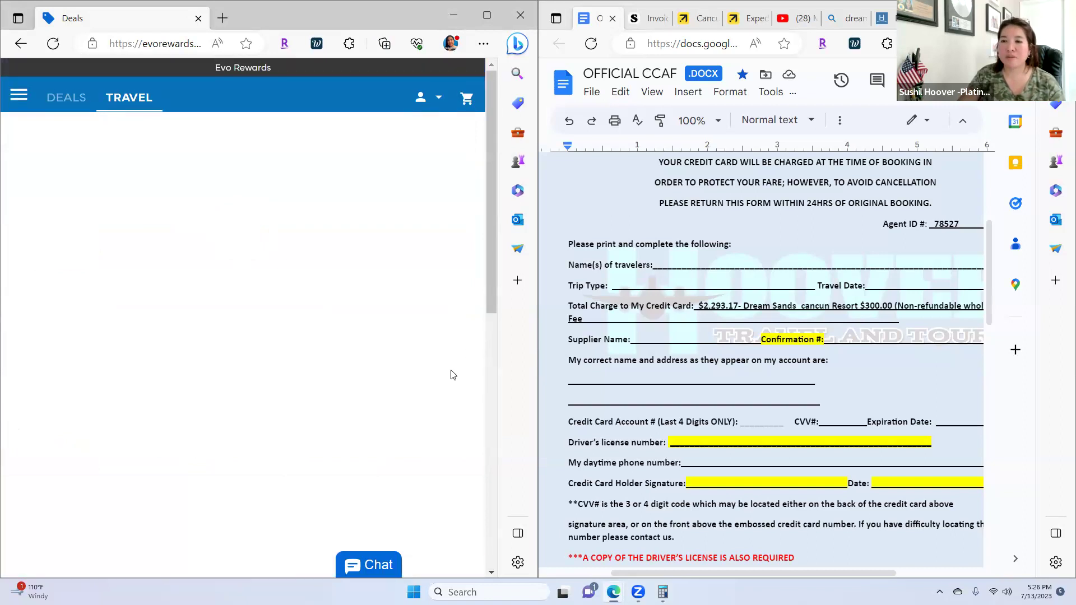
- Maximize the deals browser window and set the hotel search destination to Cancun, QRO, MX
mouse_move(487, 16)
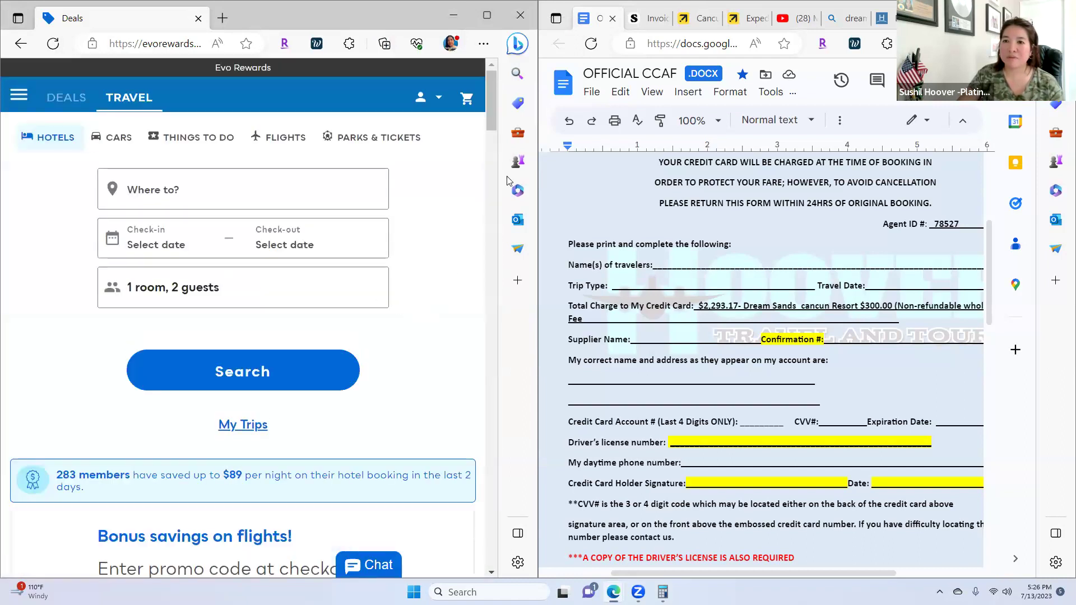
key("super+Up")
left_click(277, 396)
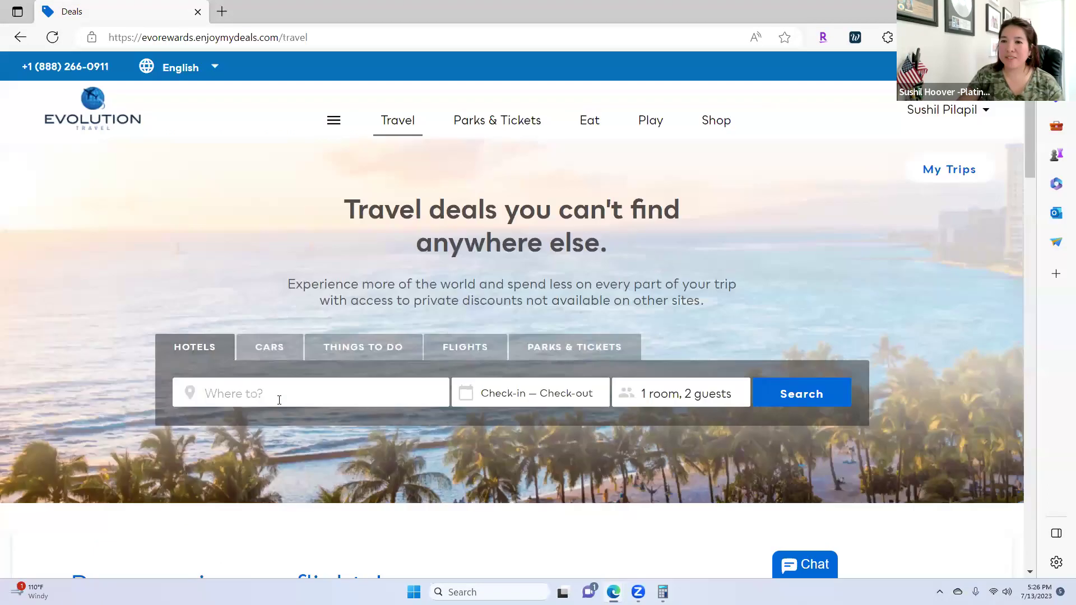
type("cancun")
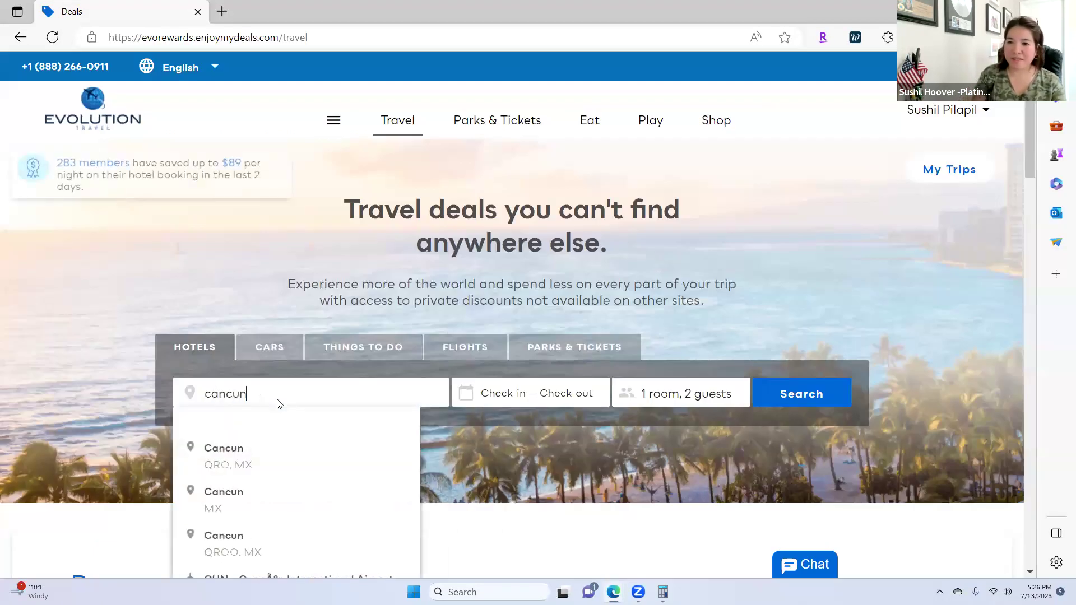
left_click(276, 460)
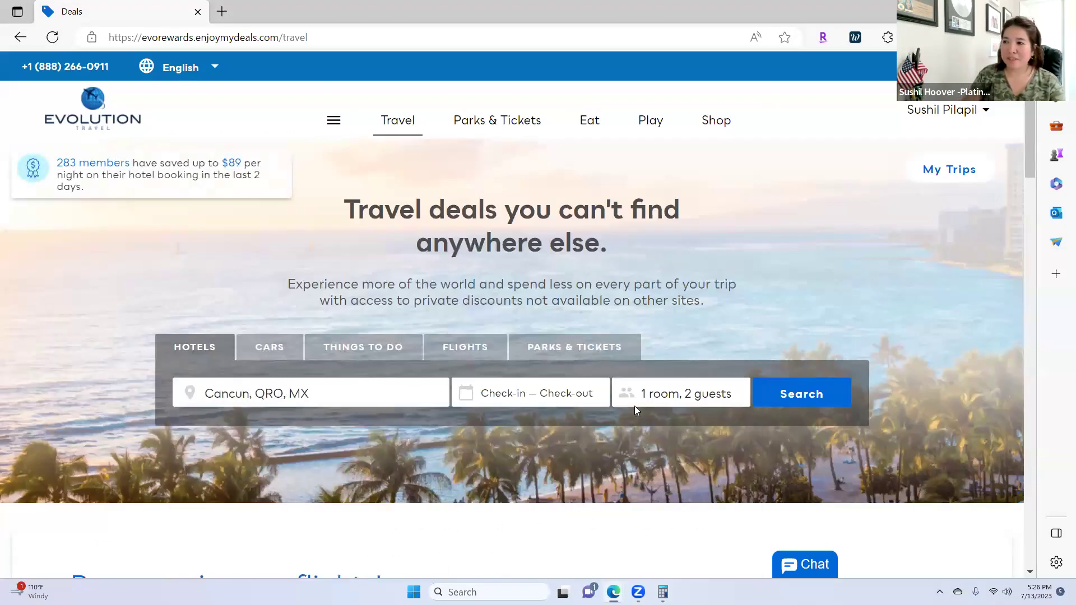
- Set the stay to February 13–18, 2024 and search for hotels
left_click(530, 398)
left_click(696, 448)
left_click(696, 448)
left_click(696, 448)
left_click(697, 448)
left_click(697, 448)
left_click(696, 448)
left_click(593, 553)
scroll(595, 555, "down", 3)
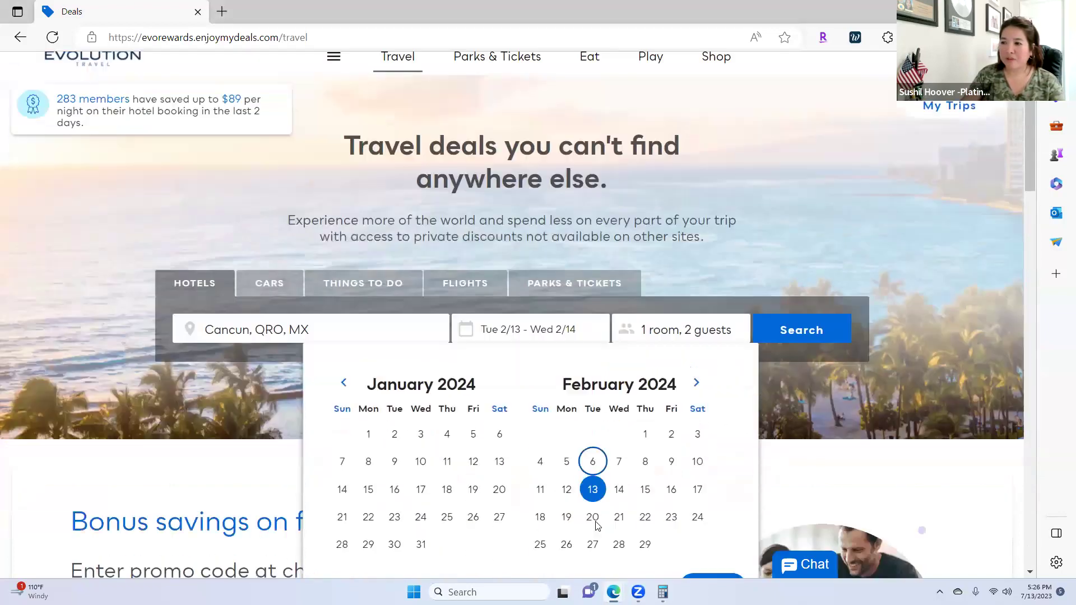
left_click(540, 423)
left_click(712, 495)
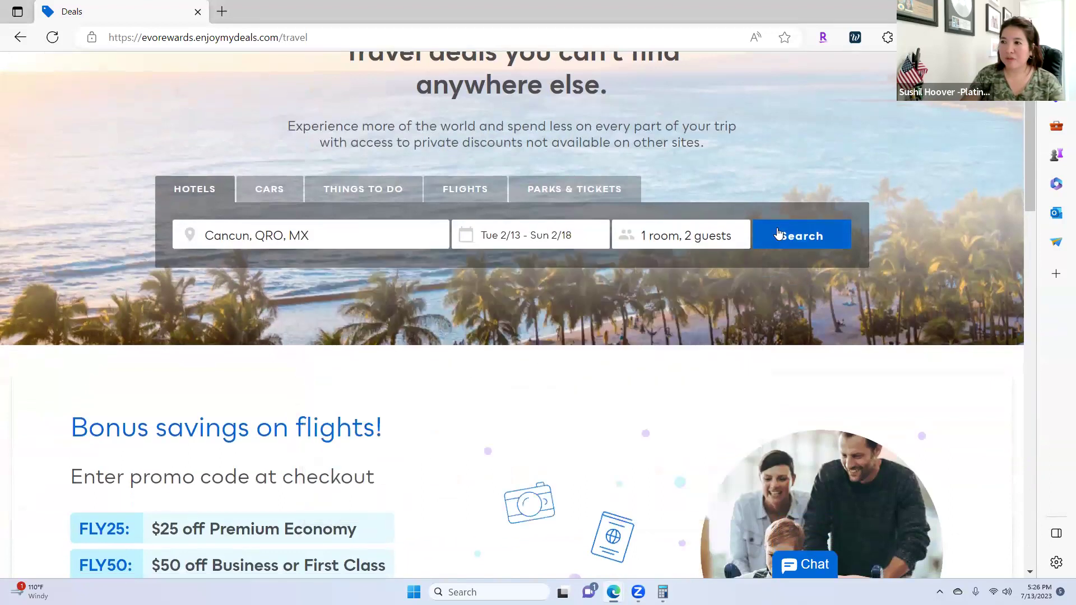
left_click(801, 235)
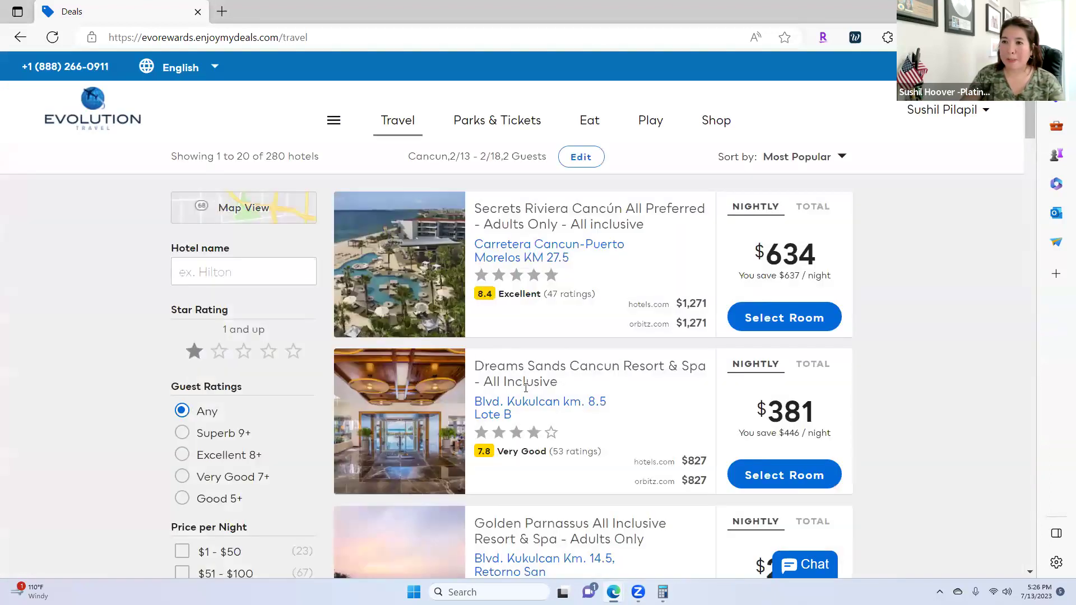
- Select Dreams Sands Cancun Resort & Spa and start booking its Deluxe Partial Ocean View King room
left_click(791, 472)
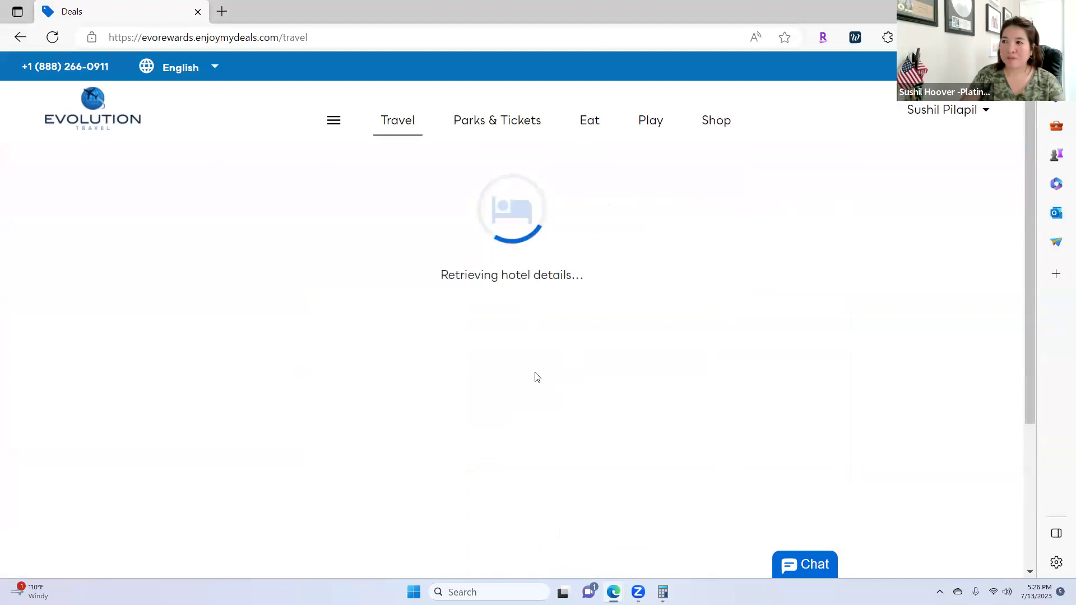
scroll(479, 367, "down", 1)
scroll(481, 368, "down", 12)
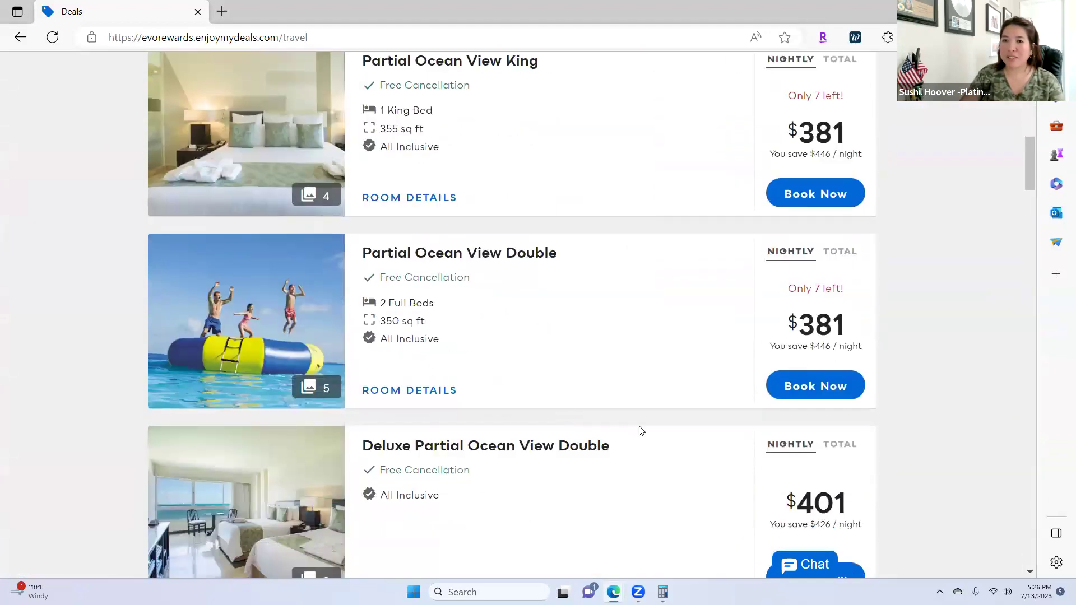
scroll(740, 476, "down", 1)
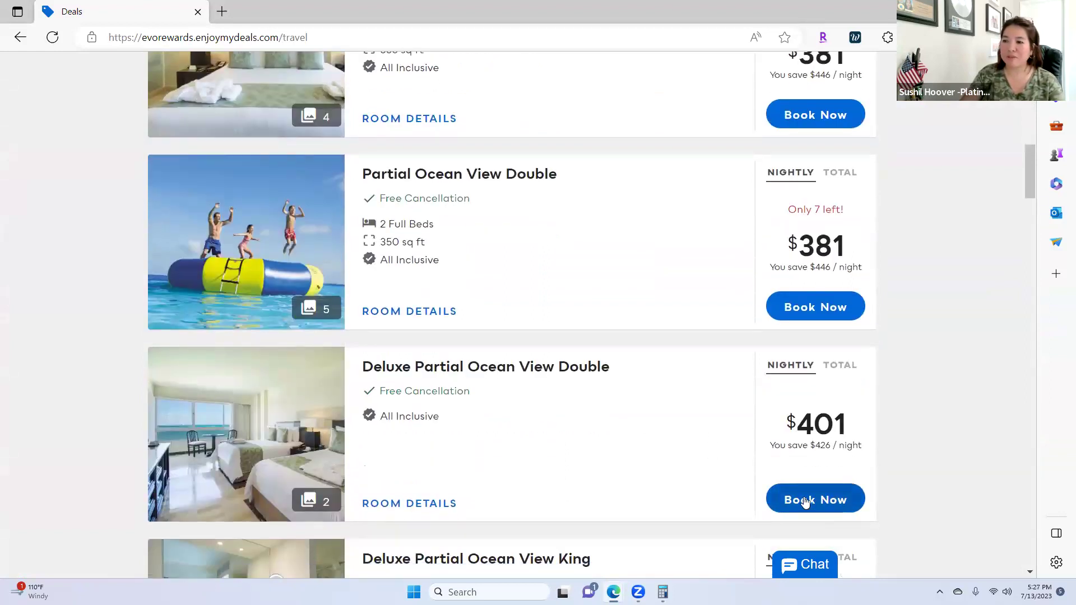
scroll(745, 488, "down", 3)
left_click(817, 535)
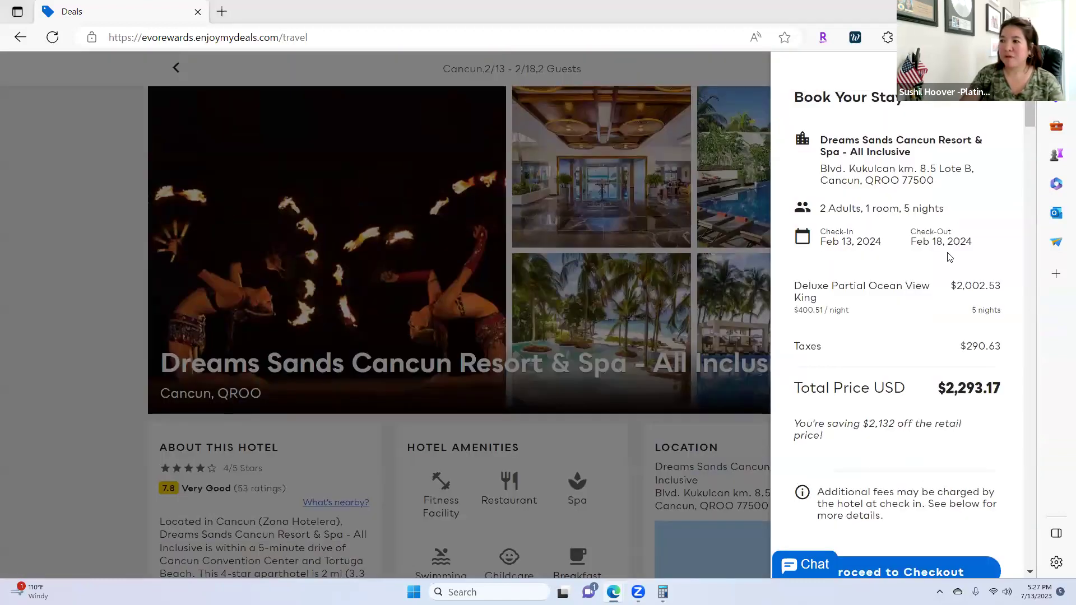
- Restore the deals window to a smaller size and place it beside the credit card authorization form
double_click(435, 17)
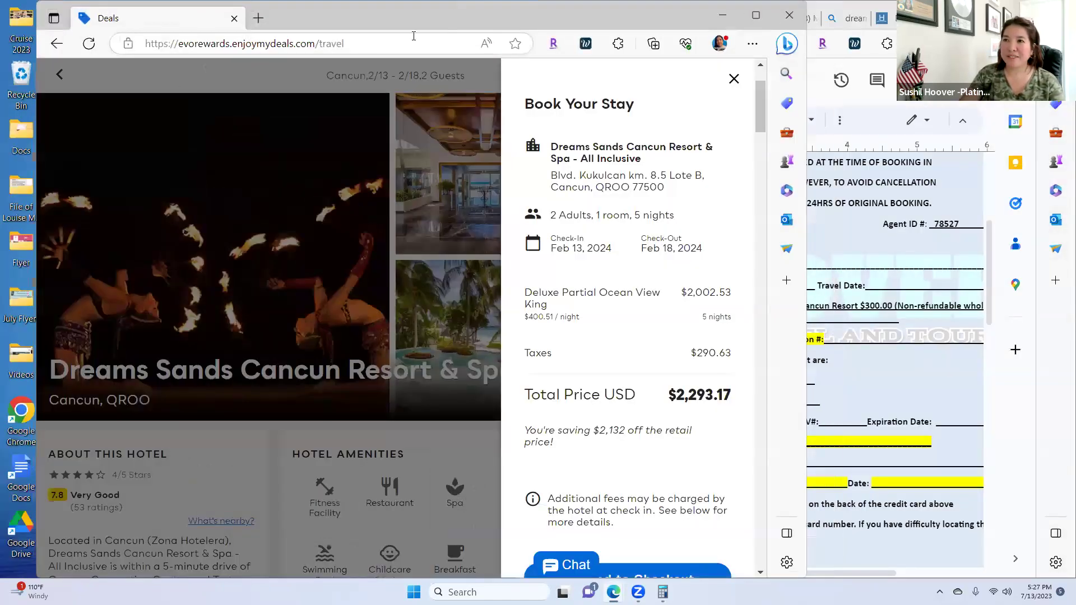
left_click_drag(435, 21, 376, 33)
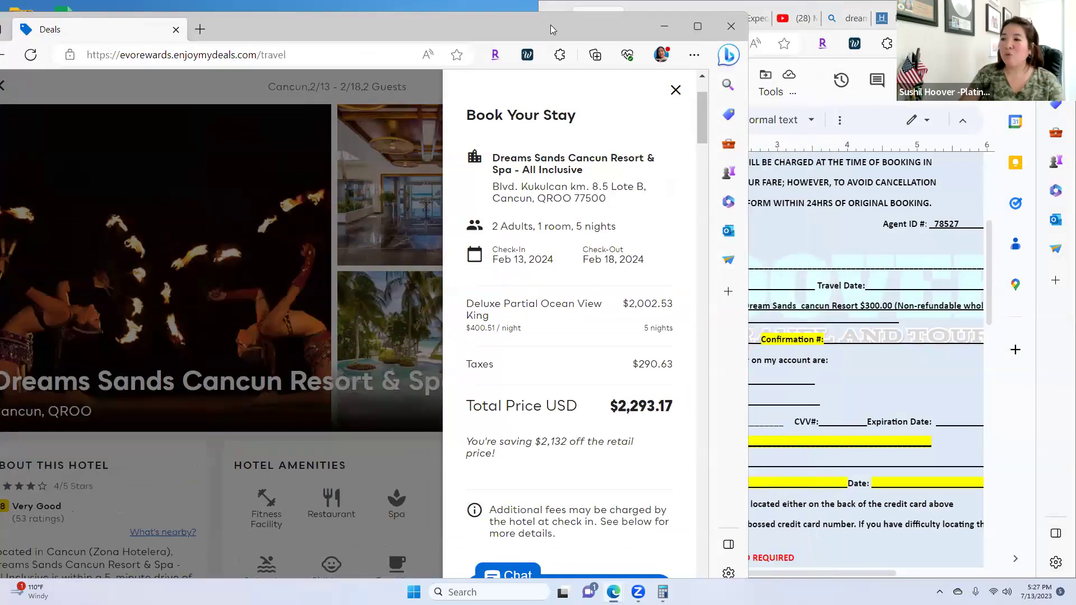
left_click_drag(551, 25, 505, 18)
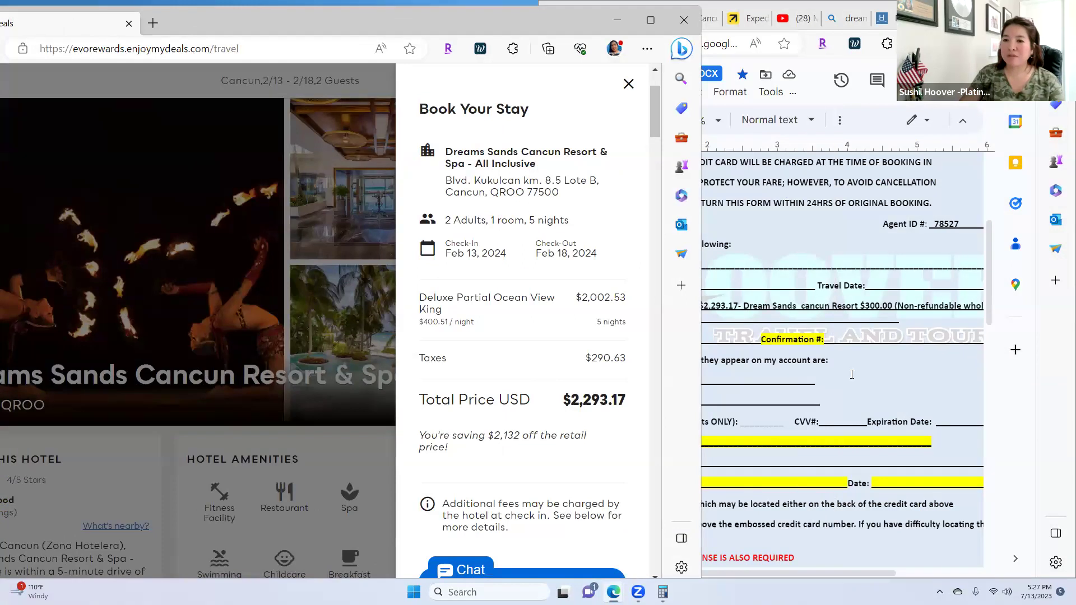
- Proceed to checkout for the room and review the guest details, highlighting the email address
scroll(493, 429, "down", 3)
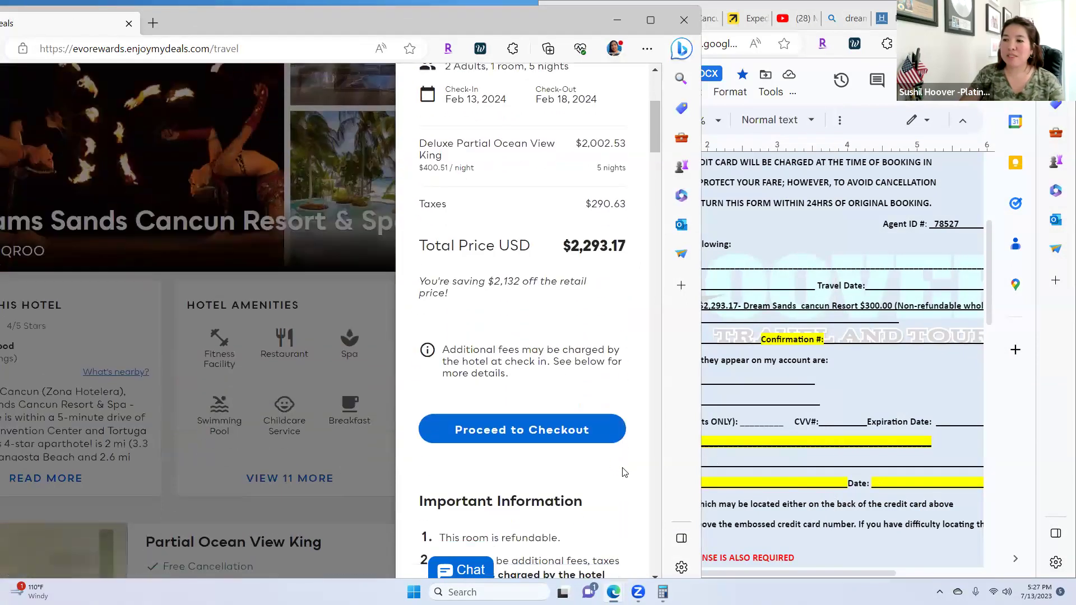
left_click(503, 437)
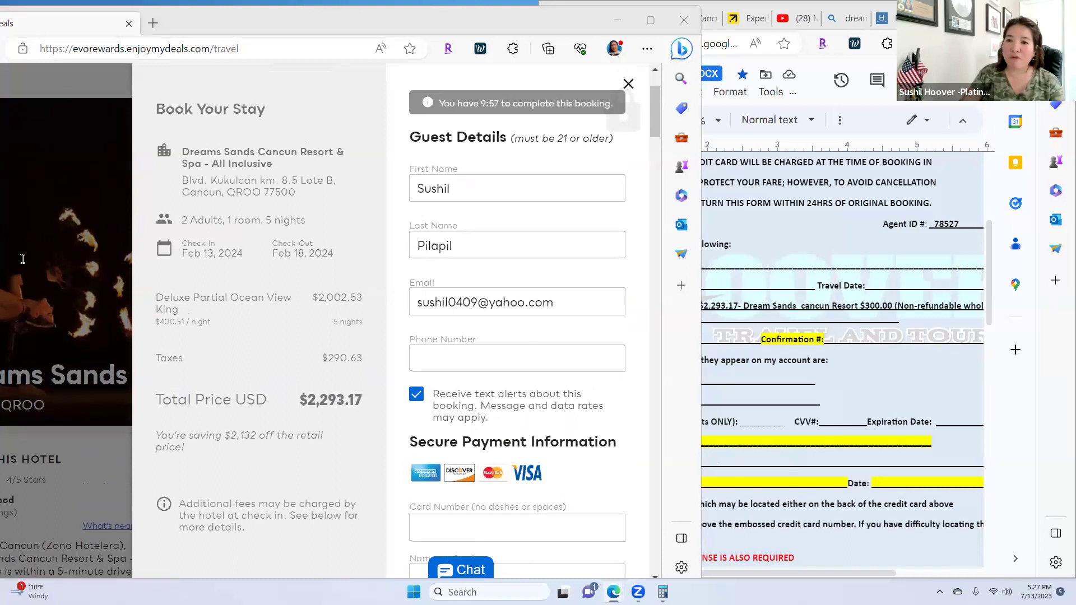
scroll(442, 319, "up", 2)
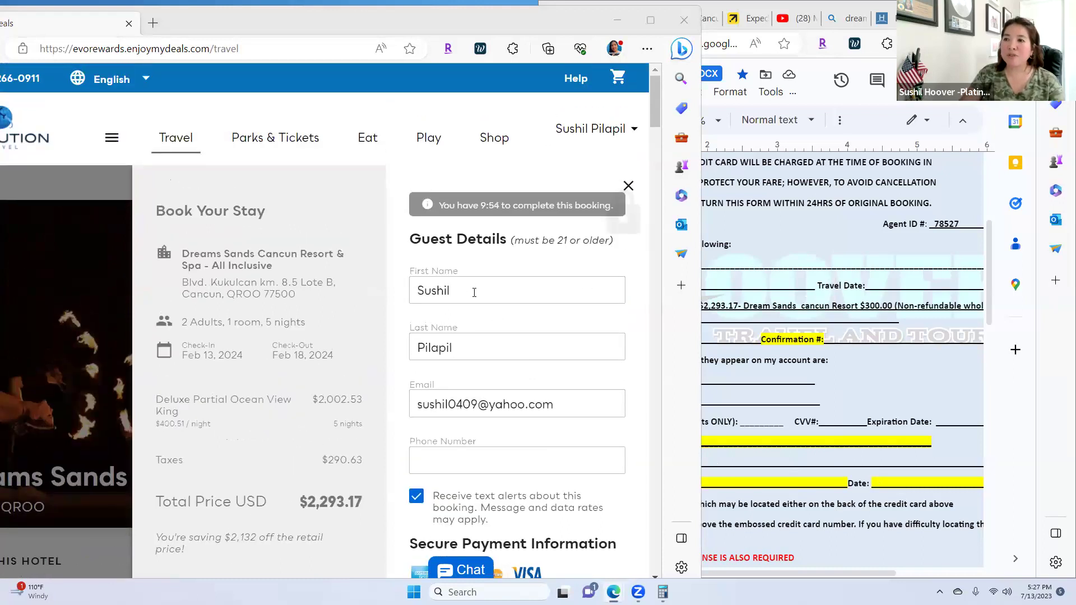
scroll(565, 271, "down", 3)
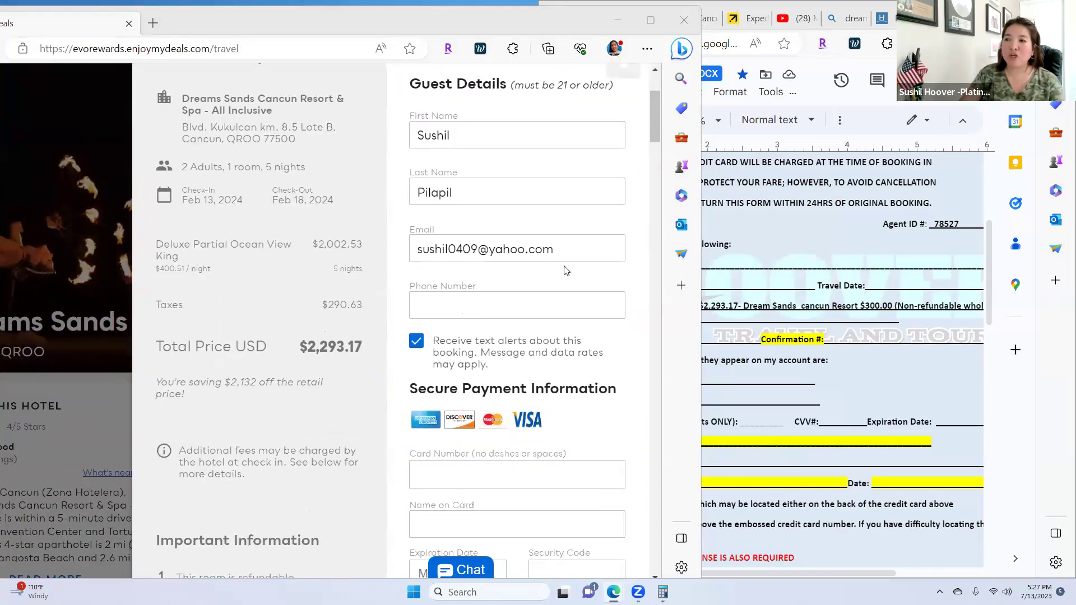
left_click(555, 250)
left_click_drag(554, 249, 418, 250)
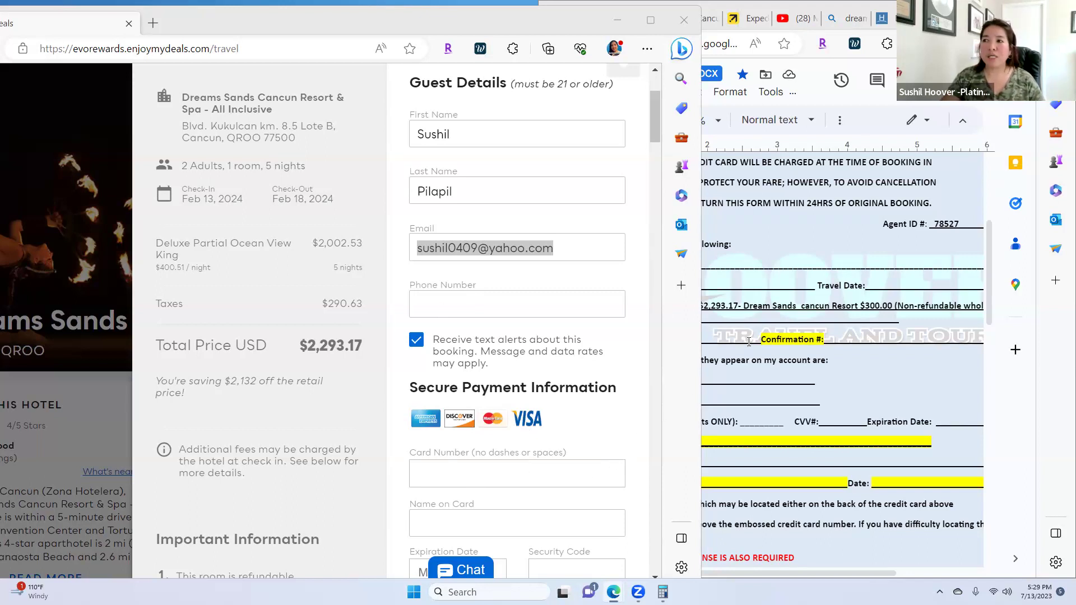
- Shift the booking window aside, review the secure payment fields and agree to the terms and conditions
left_click(538, 30)
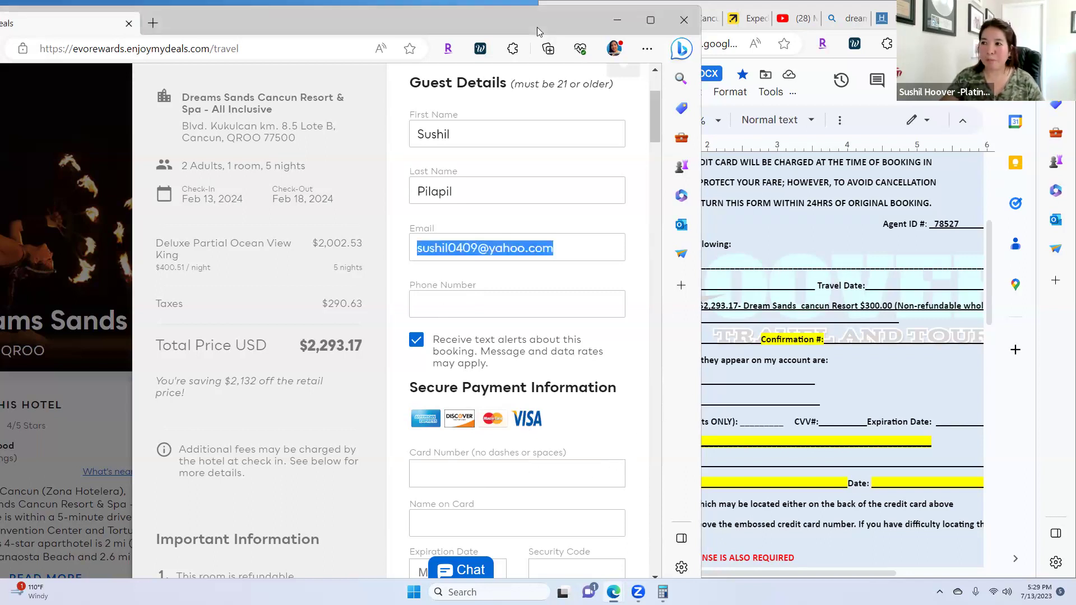
scroll(437, 356, "down", 3)
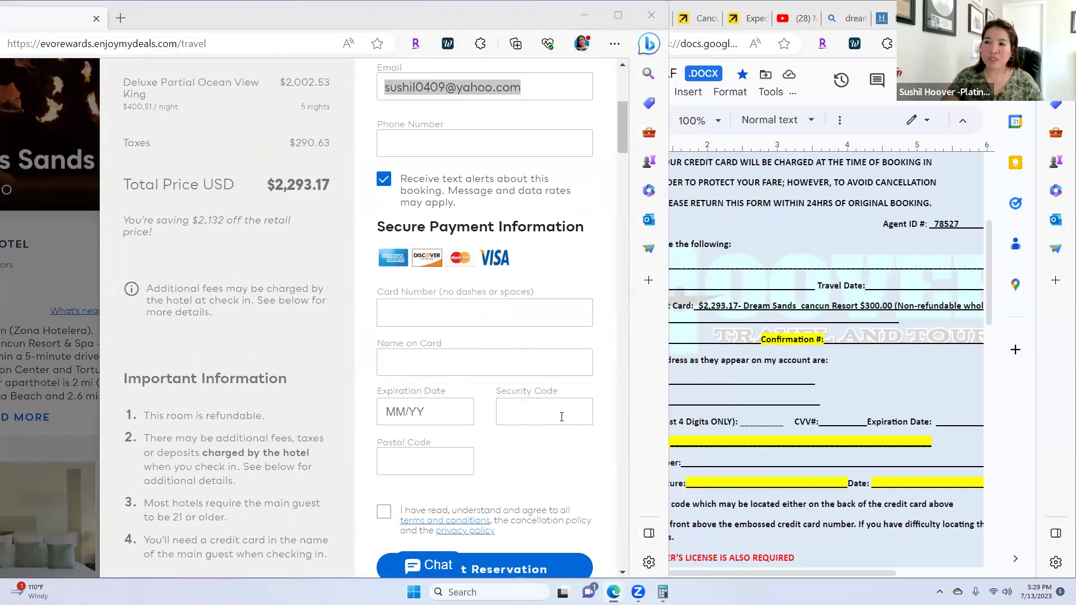
scroll(411, 464, "down", 1)
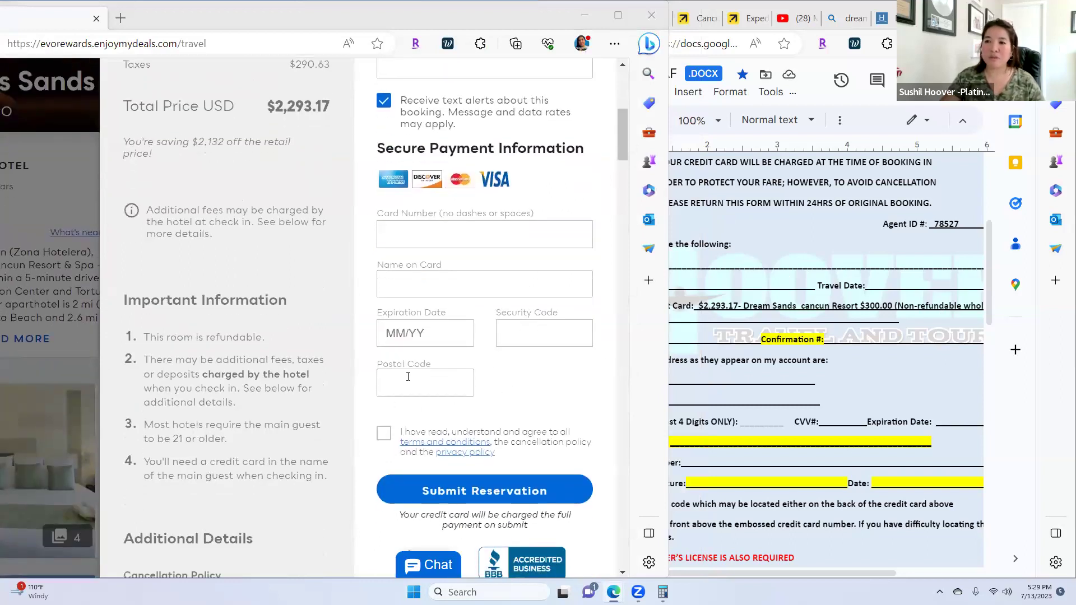
scroll(513, 434, "down", 1)
left_click(384, 356)
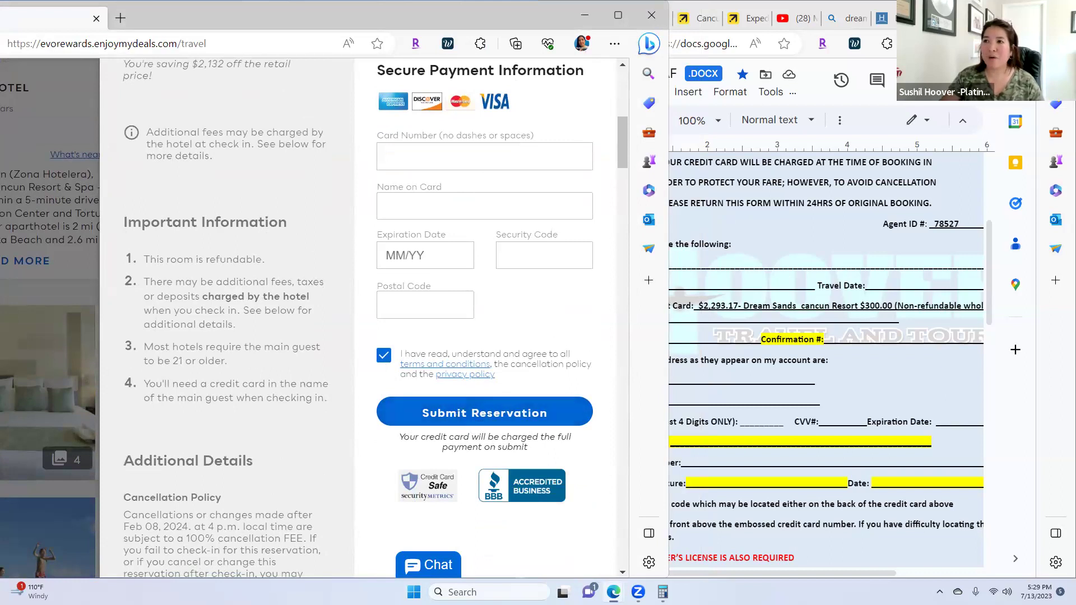
- Open the Square Dashboard site in a new tab beside the booking page and show all of its coupon codes
key("ctrl+t")
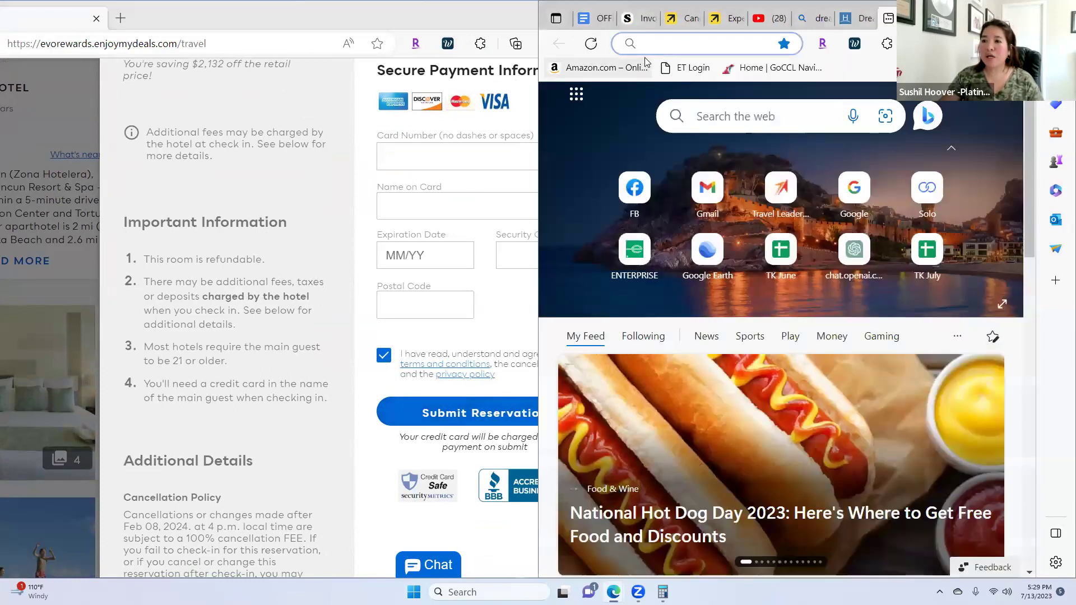
type("square")
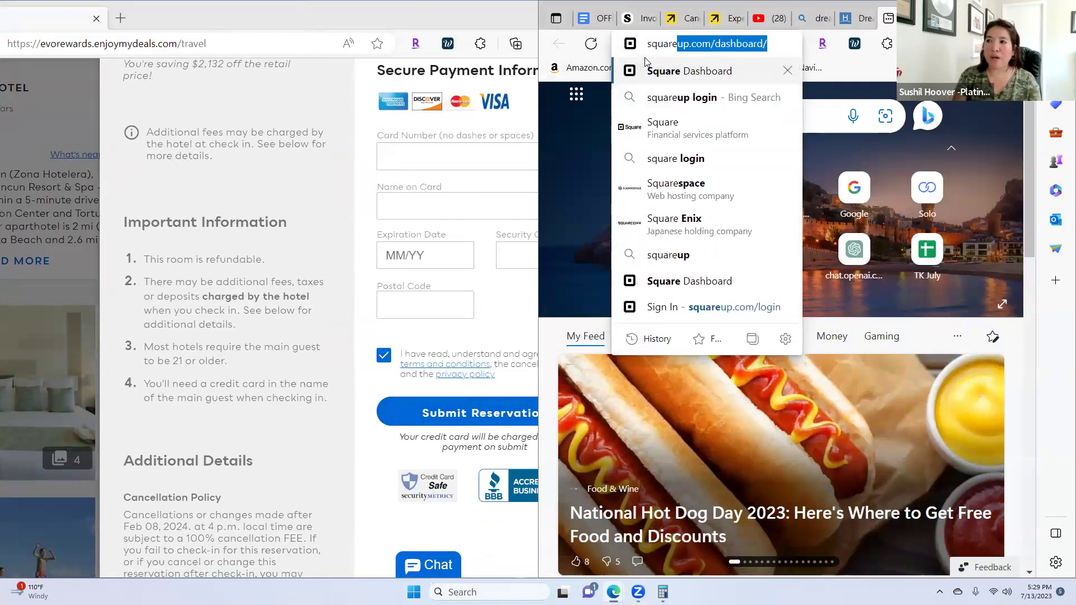
left_click(664, 78)
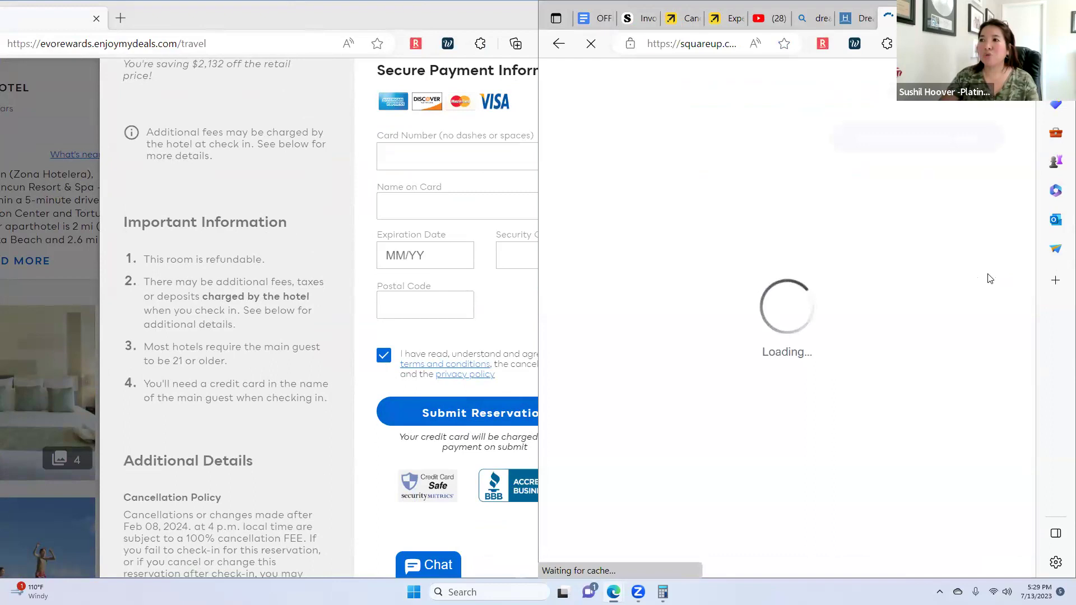
left_click(927, 191)
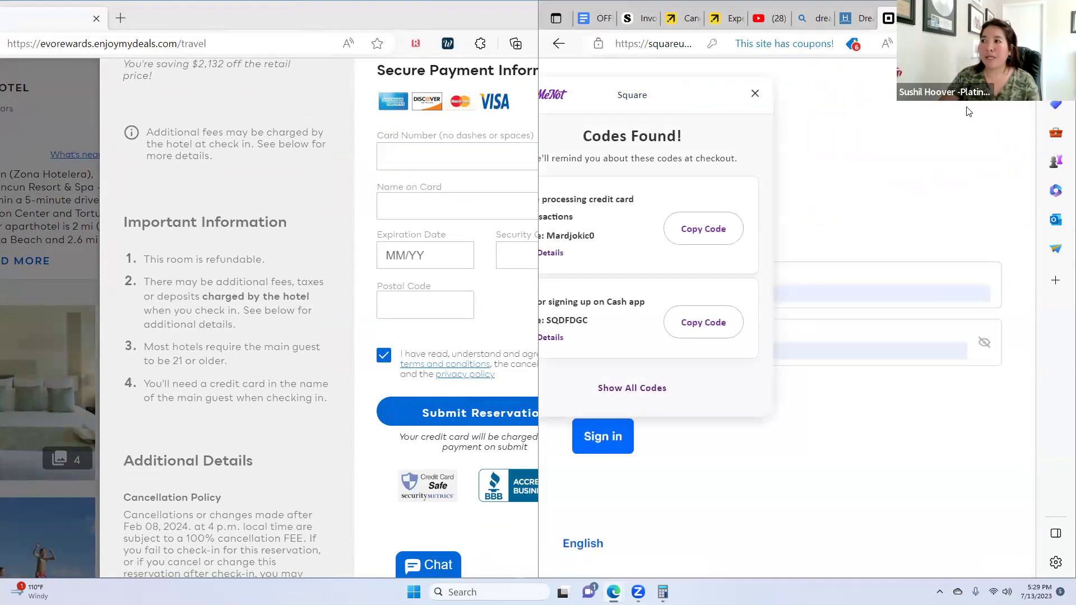
left_click(654, 387)
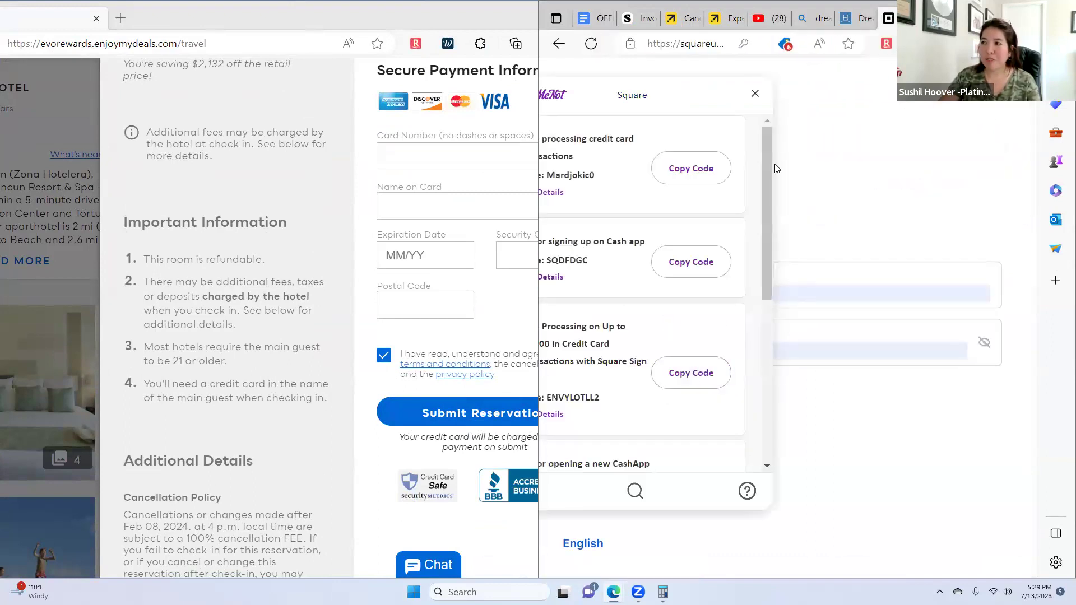
- Close the coupon list and sign in to the Square Dashboard with the saved credentials, shifting the booking window aside
left_click(755, 92)
left_click(600, 443)
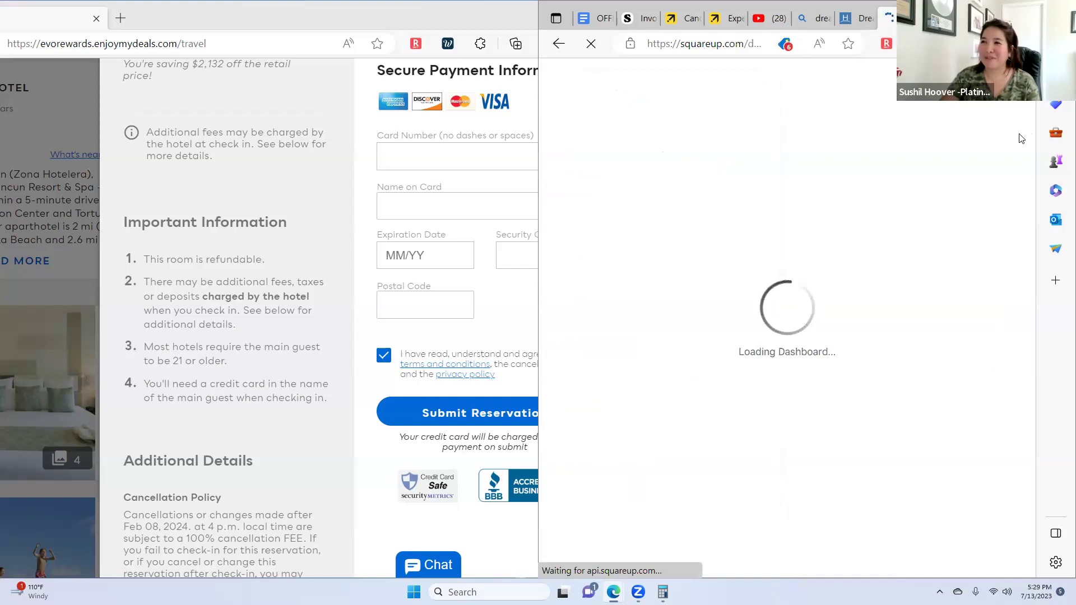
left_click(448, 15)
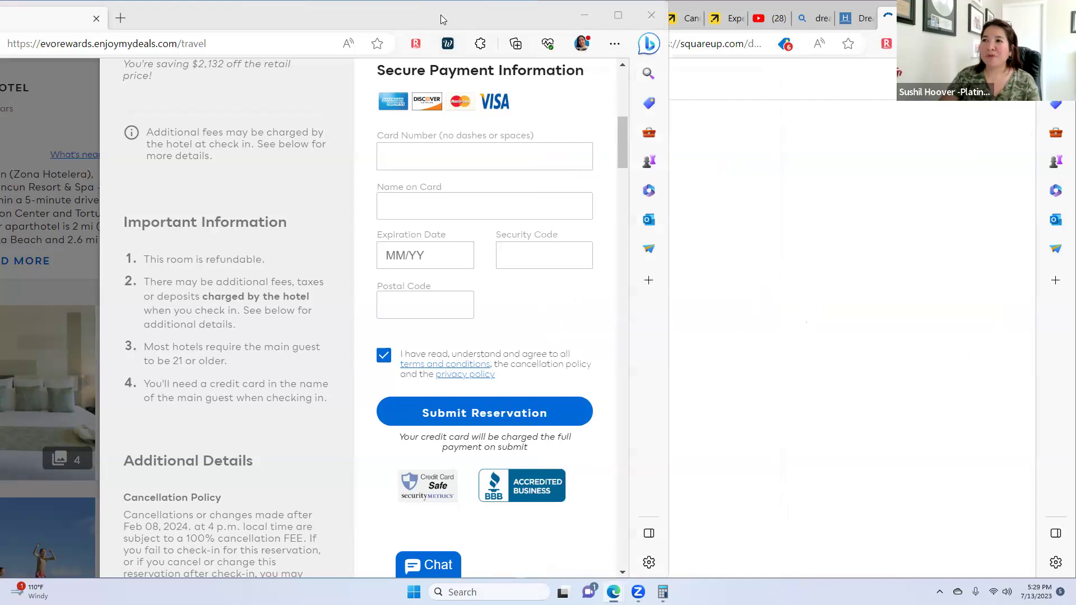
left_click(918, 234)
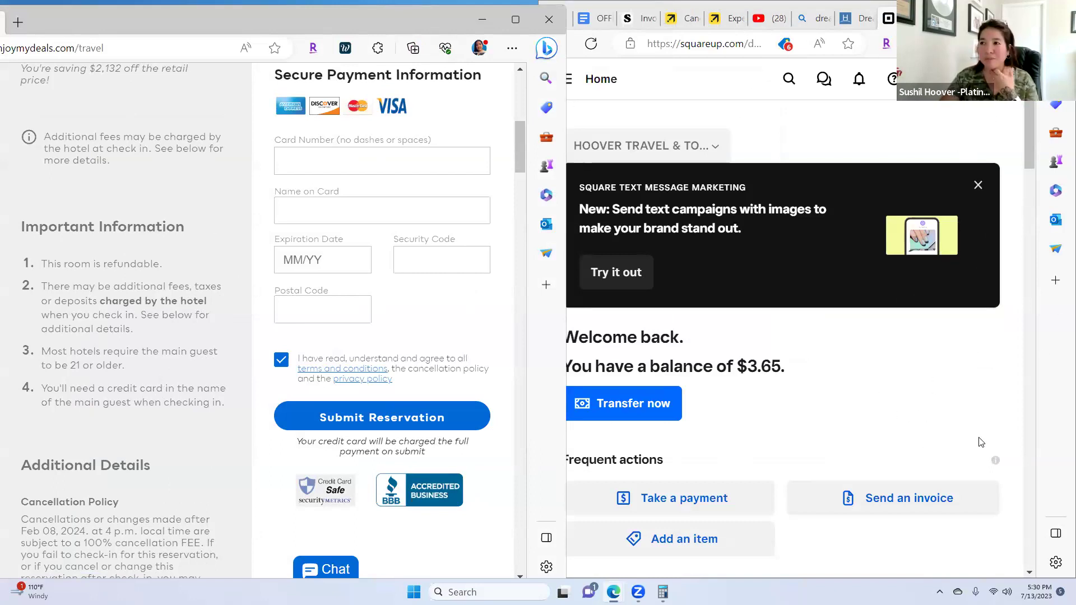
- Start taking a payment from the Square Dashboard's frequent actions and set the amount to 300.00
scroll(977, 442, "down", 2)
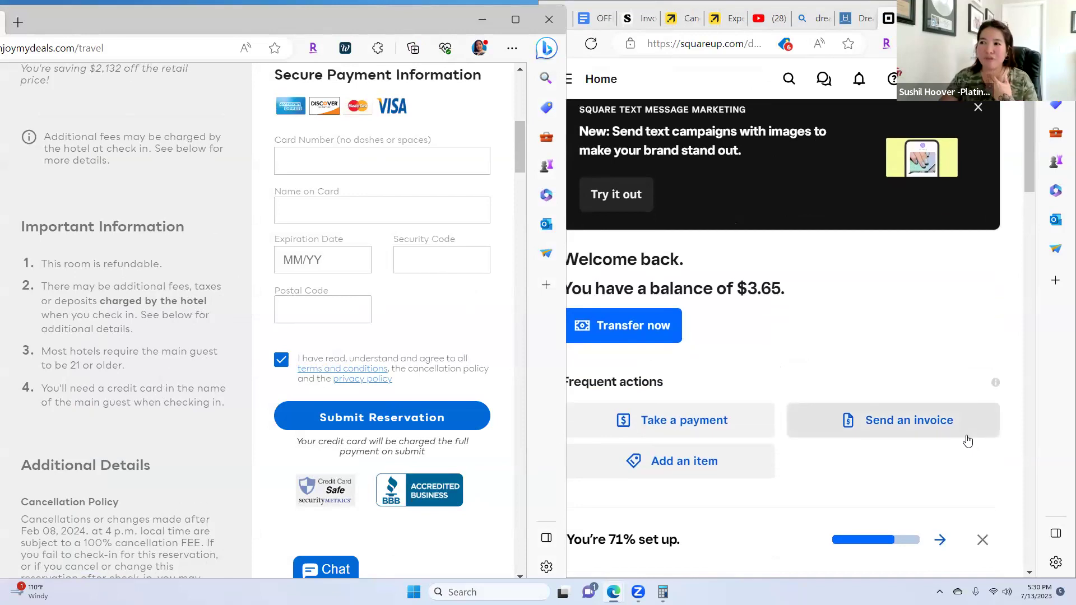
scroll(975, 443, "down", 4)
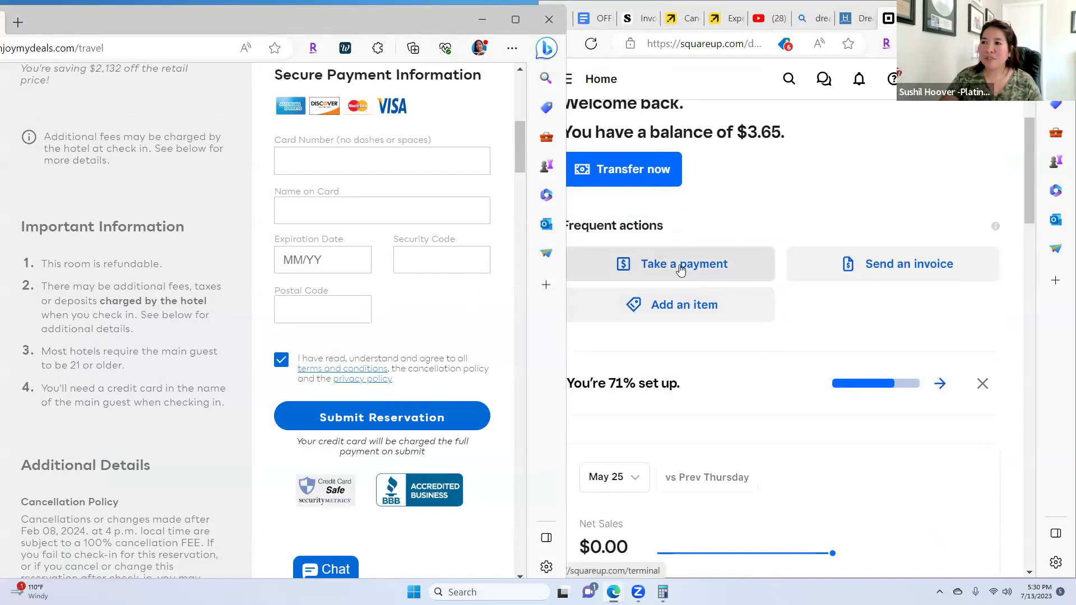
left_click(656, 277)
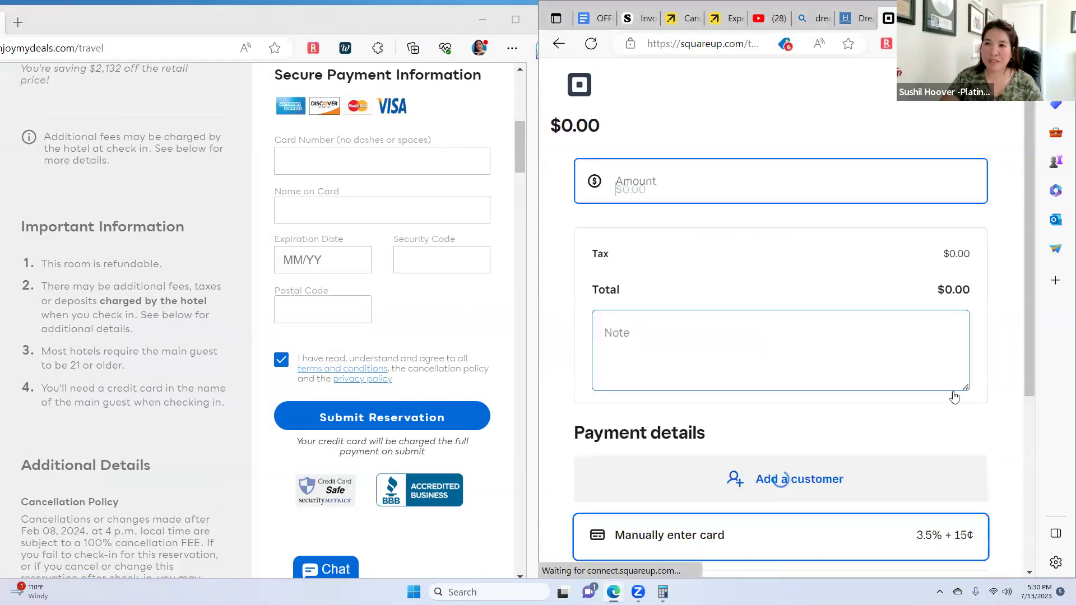
type("3")
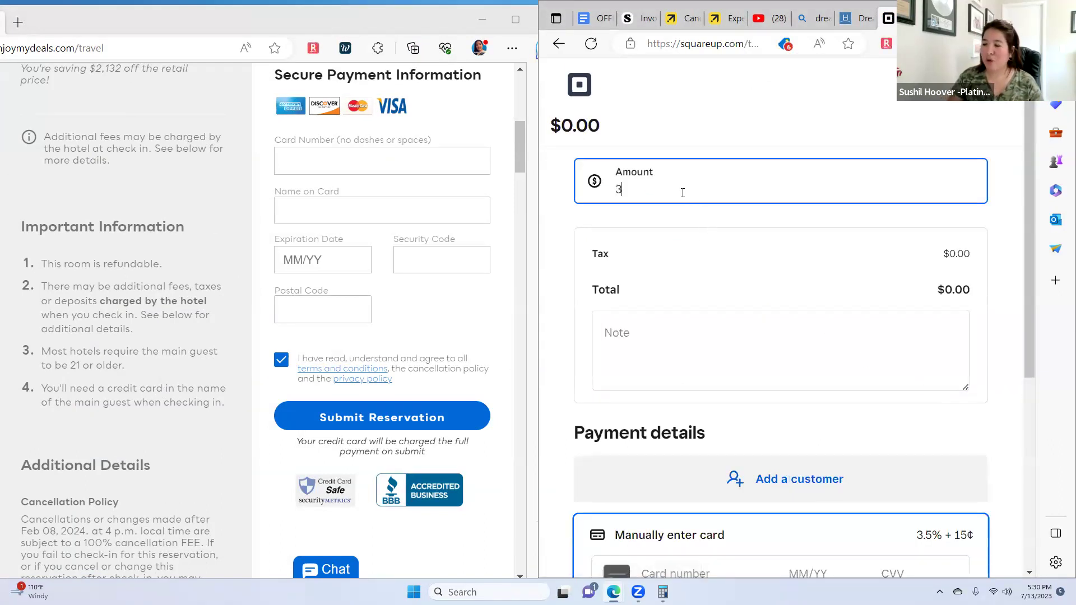
type("00.00")
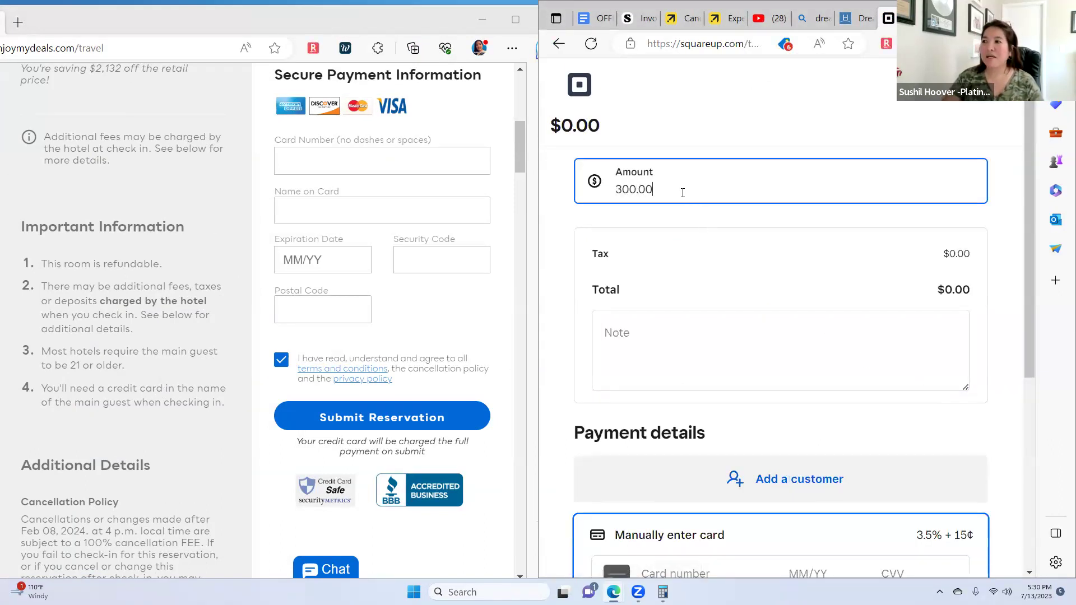
- Add the note "Wholesafee is non refundable" to the Square payment
left_click(772, 335)
scroll(672, 351, "down", 2)
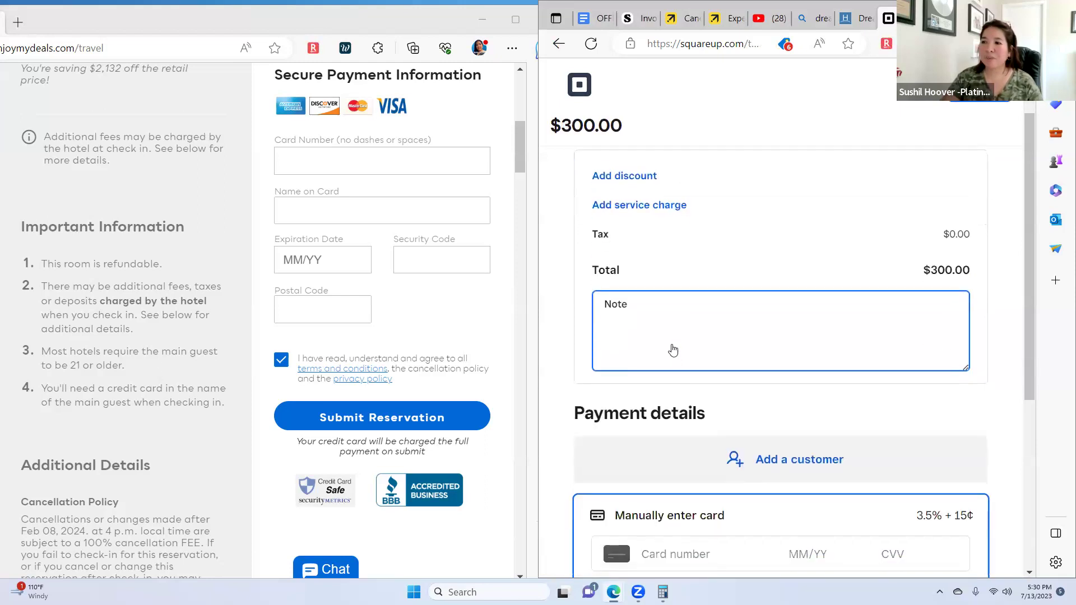
type("Whiles")
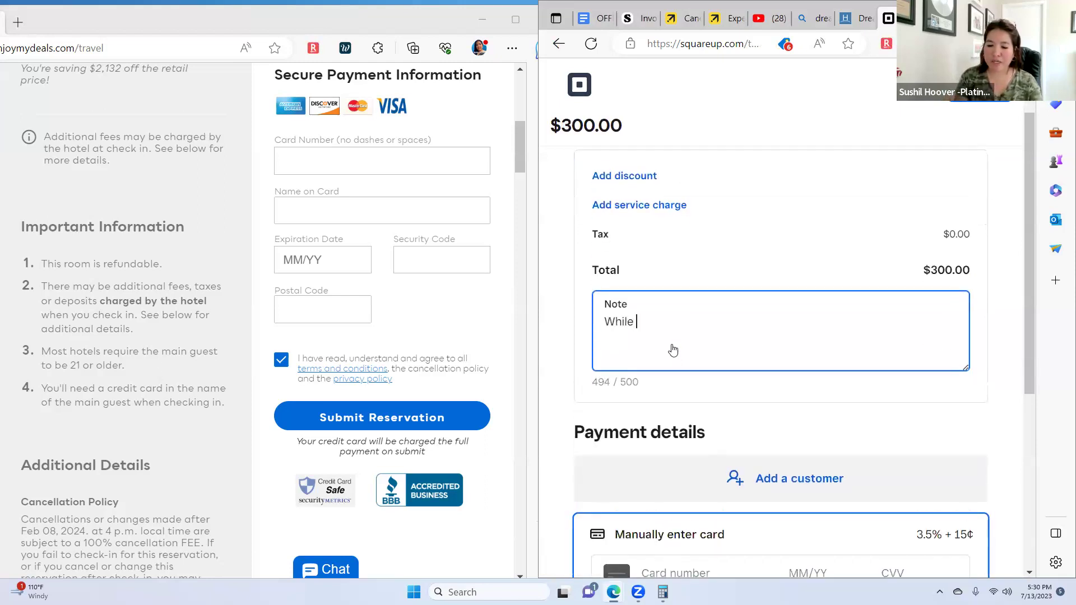
key("BackSpace")
key("BackSpace")
key("BackSpace")
key("BackSpace")
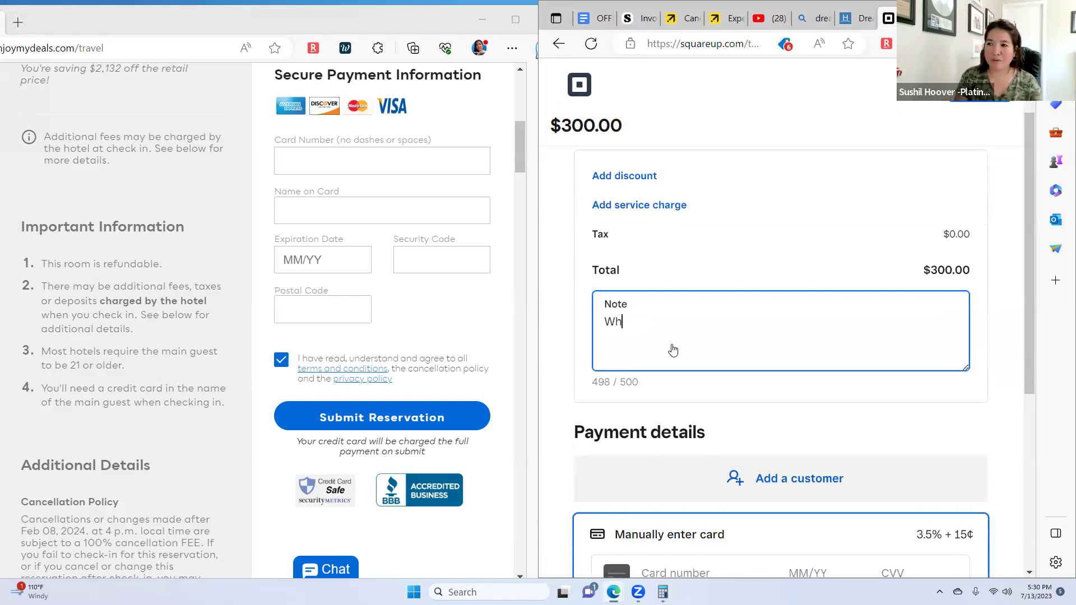
type("olesafee is no")
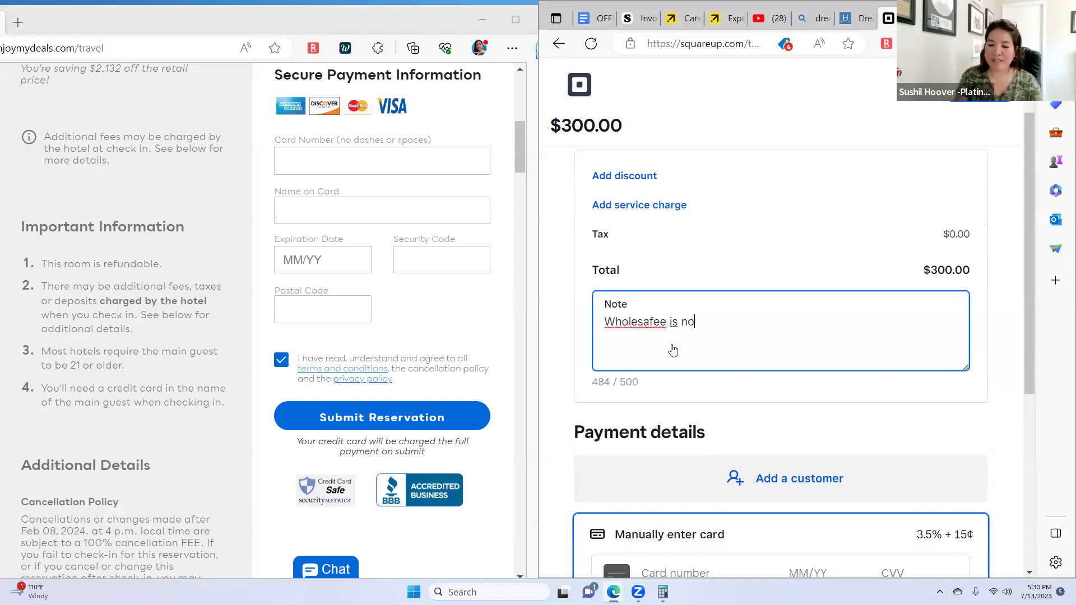
type("n refundable")
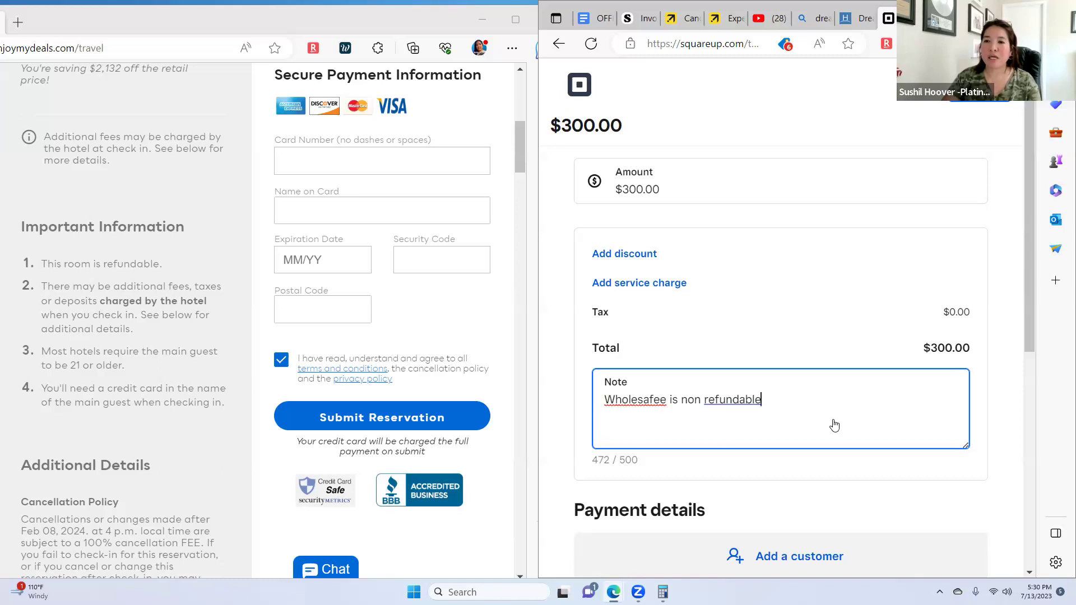
- Review the payment details section, including manual card entry and the other payment methods
scroll(763, 432, "down", 1)
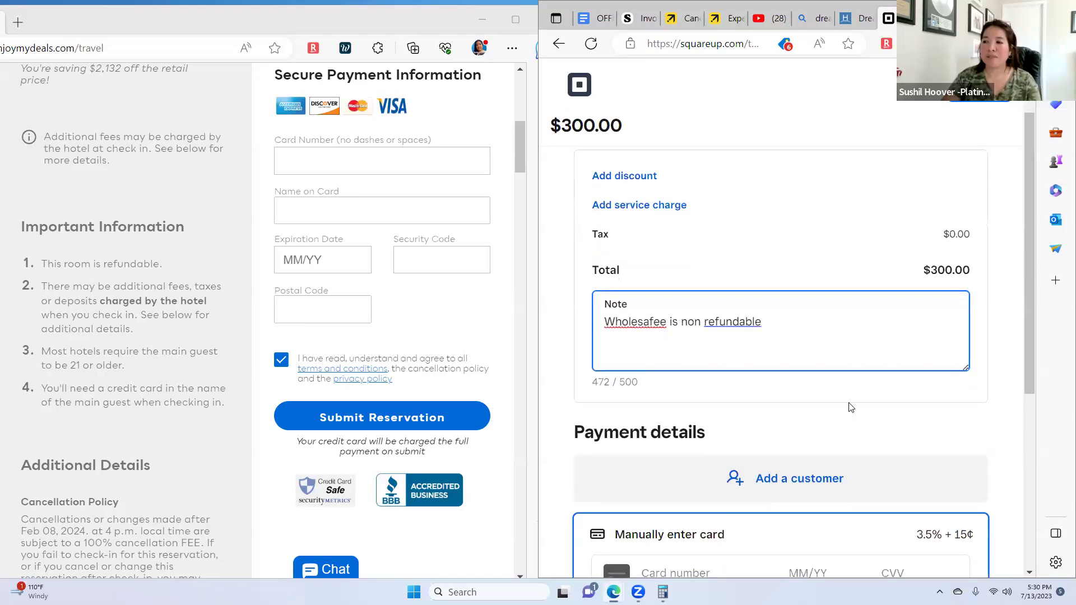
scroll(806, 398, "down", 2)
scroll(776, 406, "down", 1)
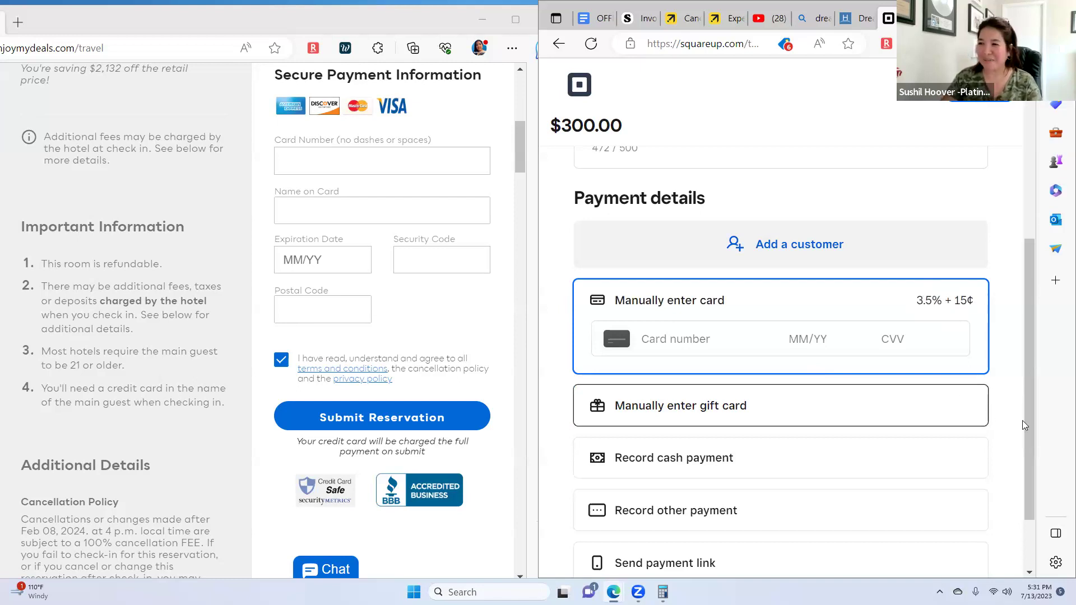
scroll(1006, 411, "down", 1)
scroll(785, 315, "up", 2)
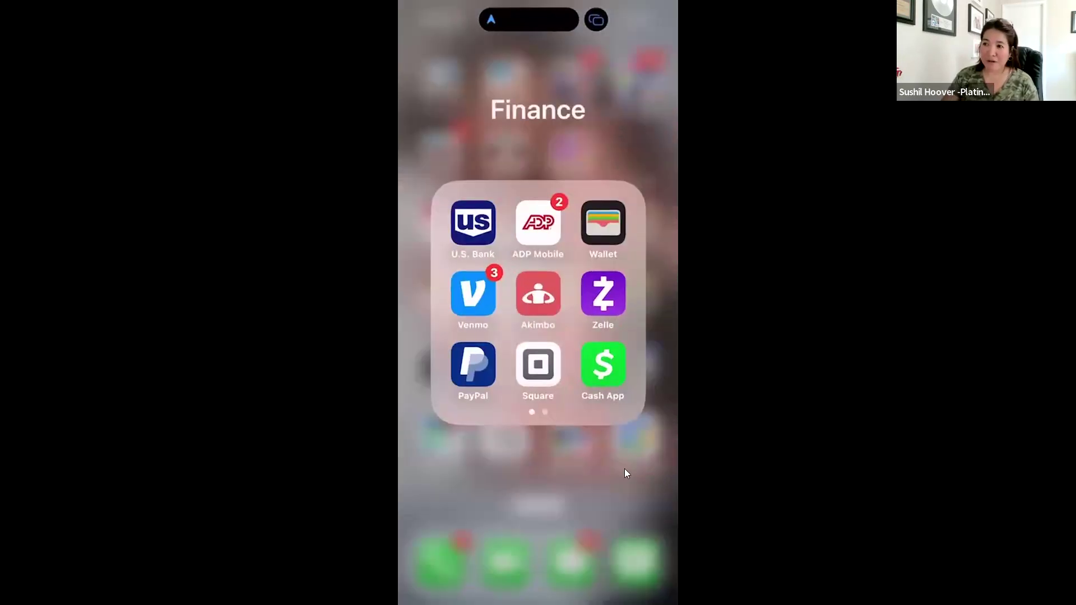
- Open the Square app on the phone, enter a $300.00 charge and review the available payment methods
left_click(536, 376)
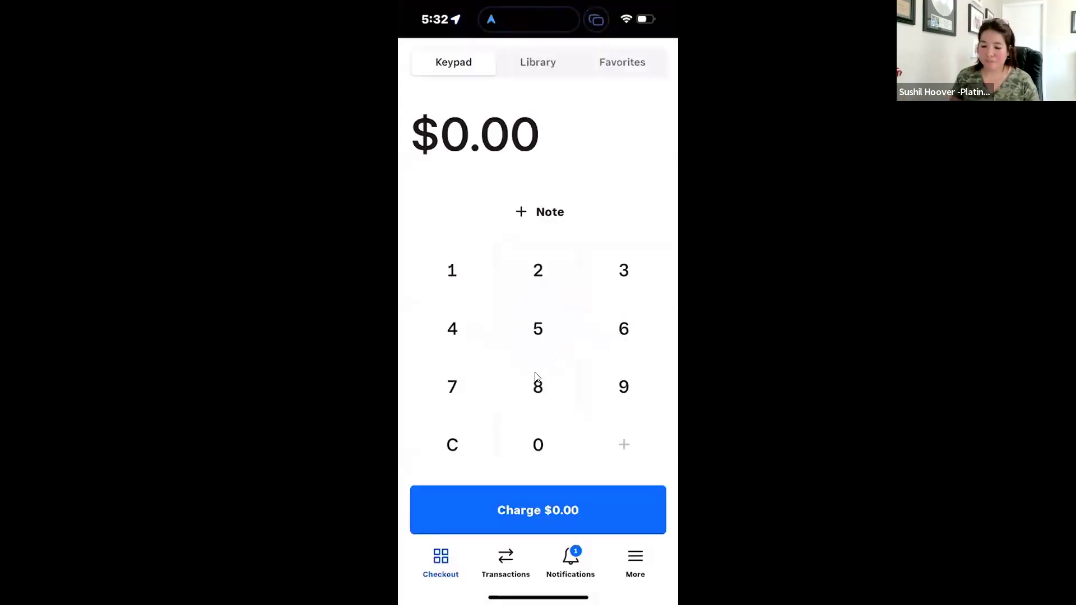
type("300.")
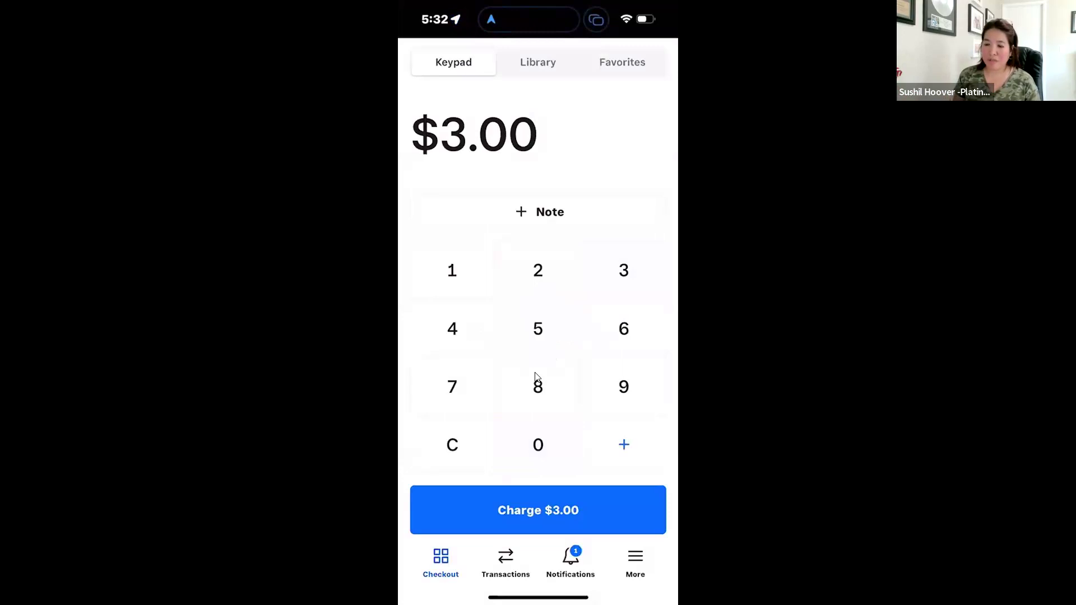
type("00")
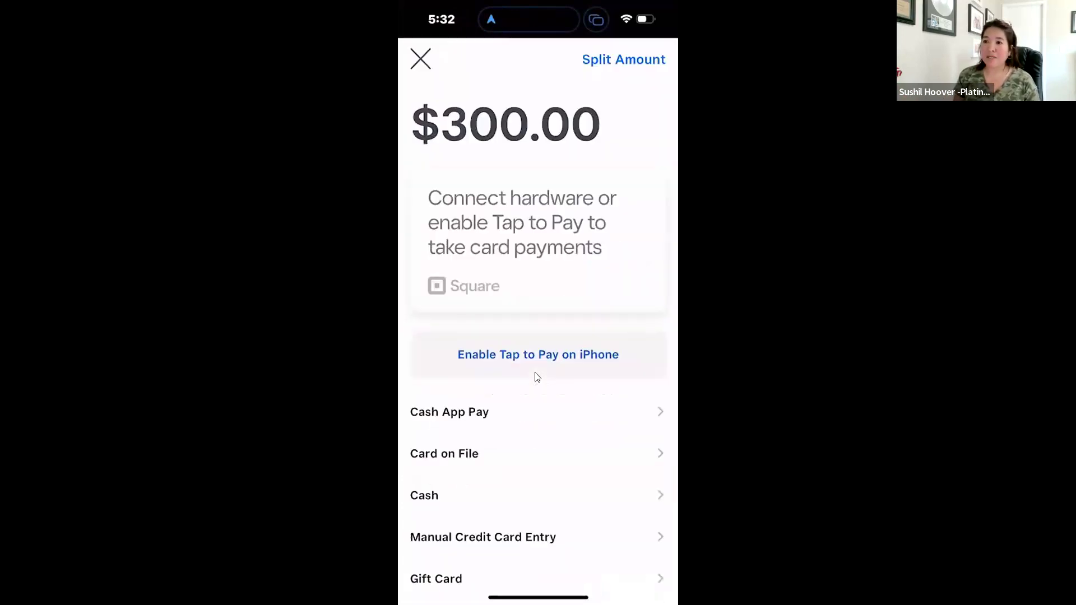
scroll(538, 493, "down", 2)
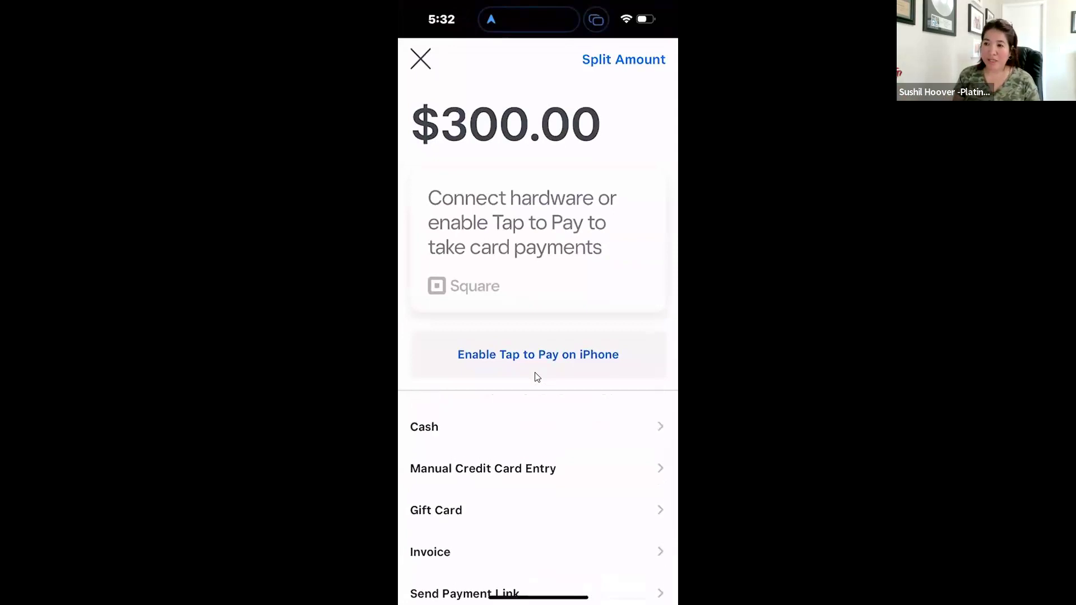
scroll(538, 477, "up", 1)
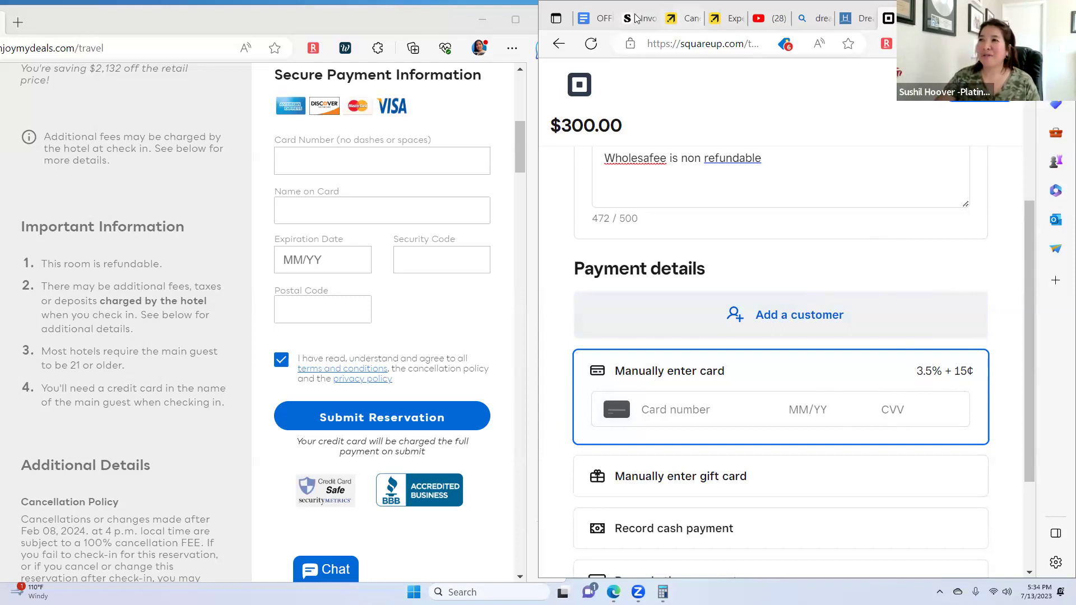
- Show the free printable invoice template, and return to the OFFICIAL CCAF document to review the credit card authorization form
scroll(972, 320, "up", 4)
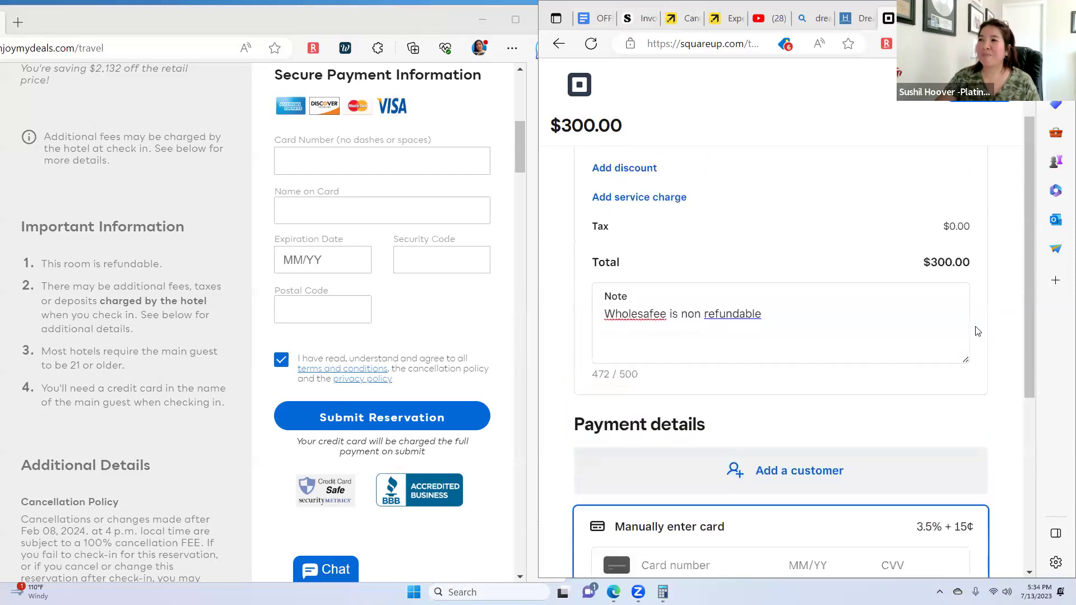
left_click(637, 20)
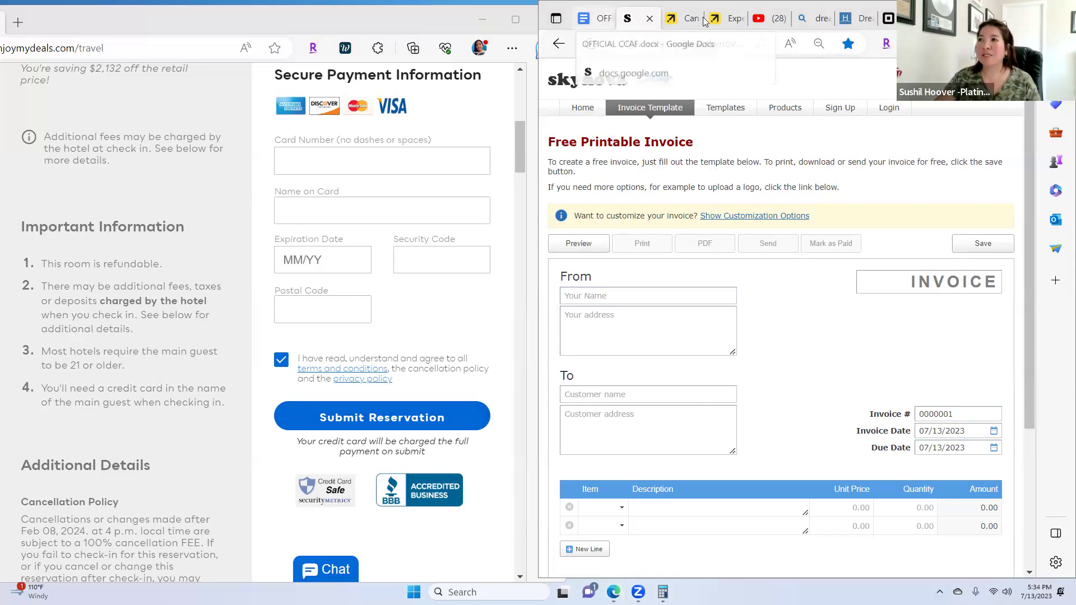
left_click(598, 19)
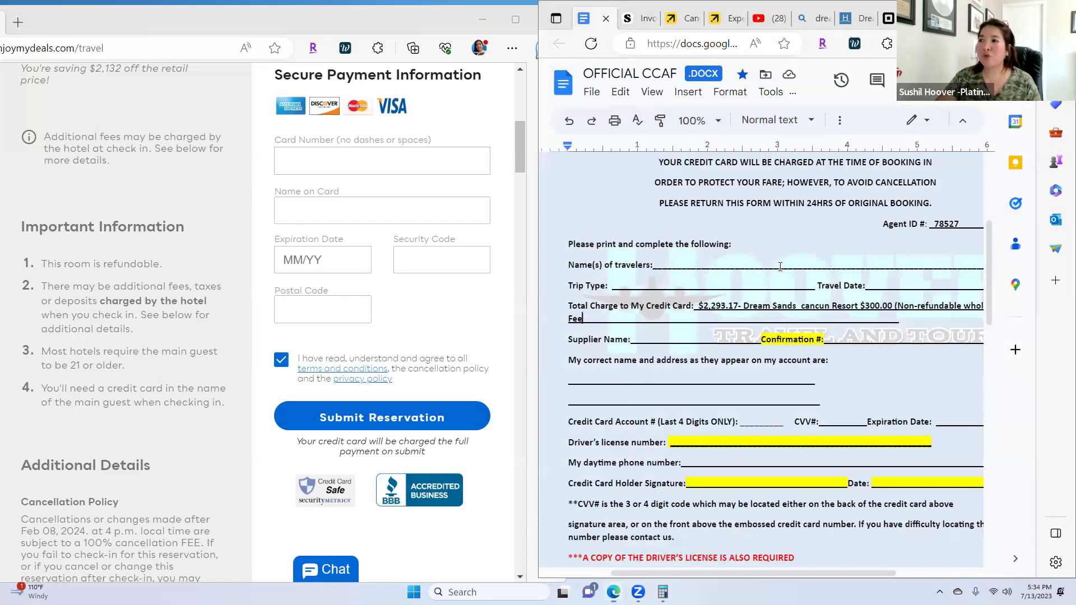
scroll(913, 442, "up", 3)
scroll(913, 445, "down", 1)
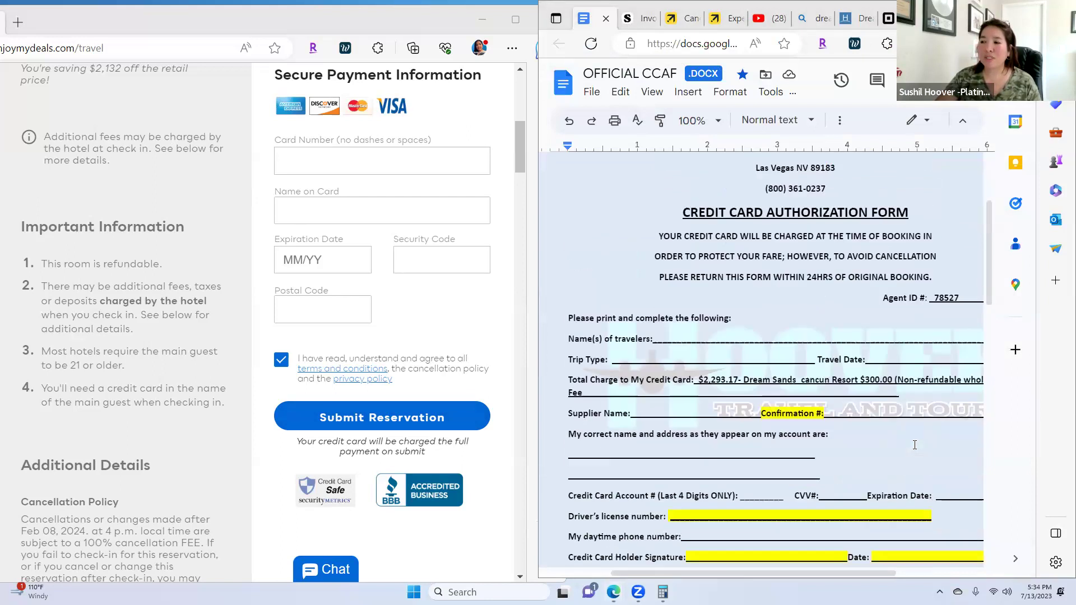
scroll(913, 445, "down", 1)
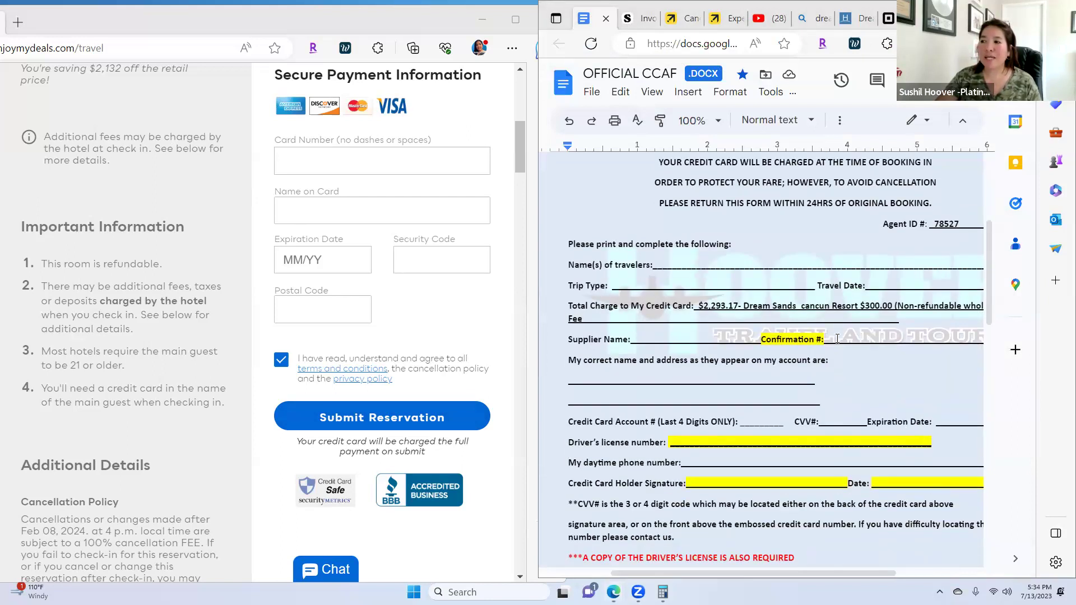
scroll(855, 347, "down", 1)
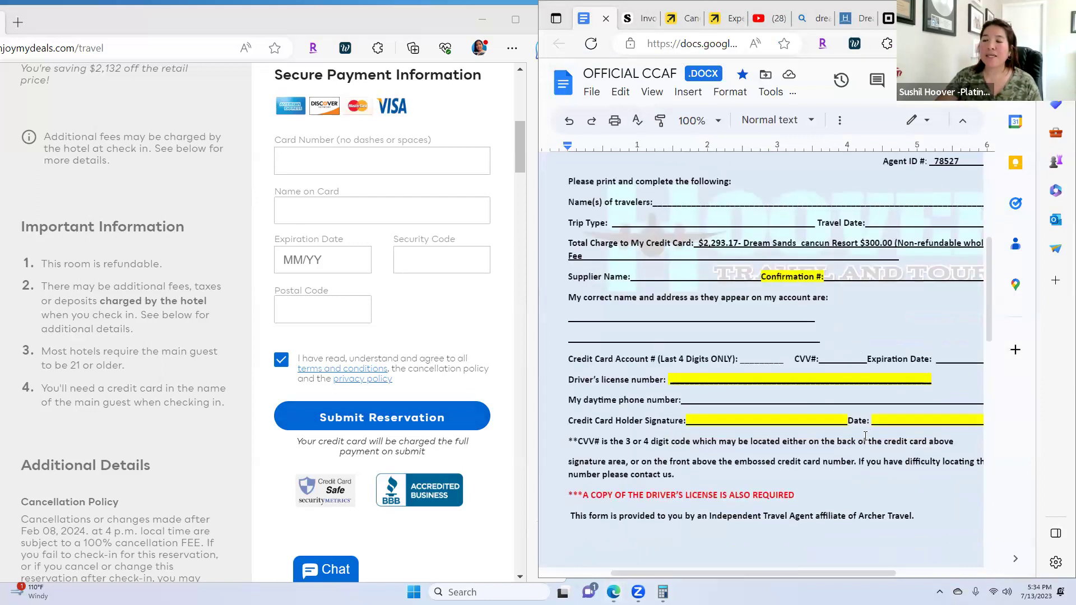